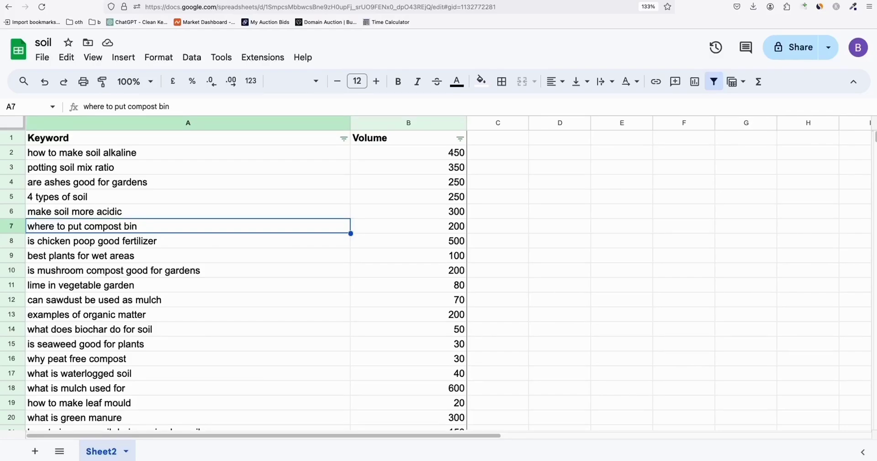
Select the soil keywords in cells A2 to A238 and look through the list
click(250, 359)
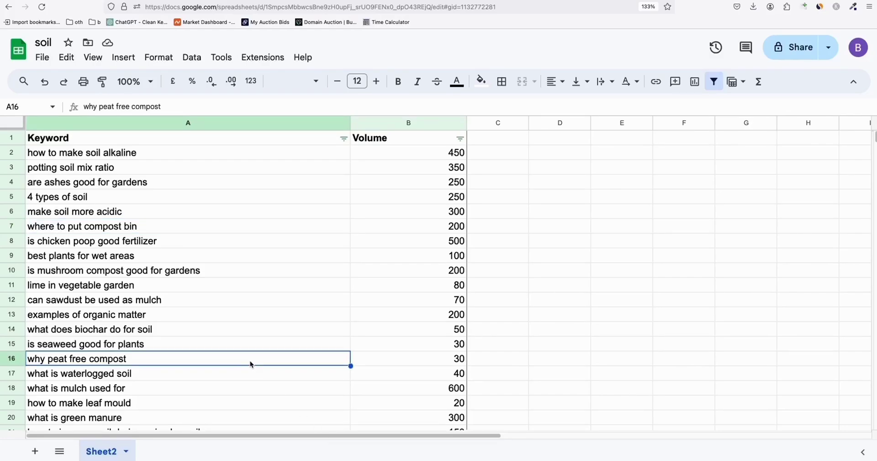
click(122, 156)
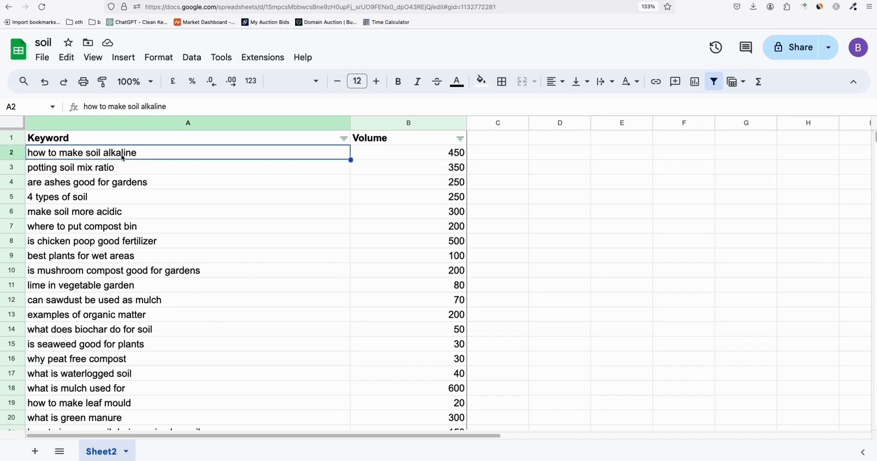
scroll(146, 191, down, 7)
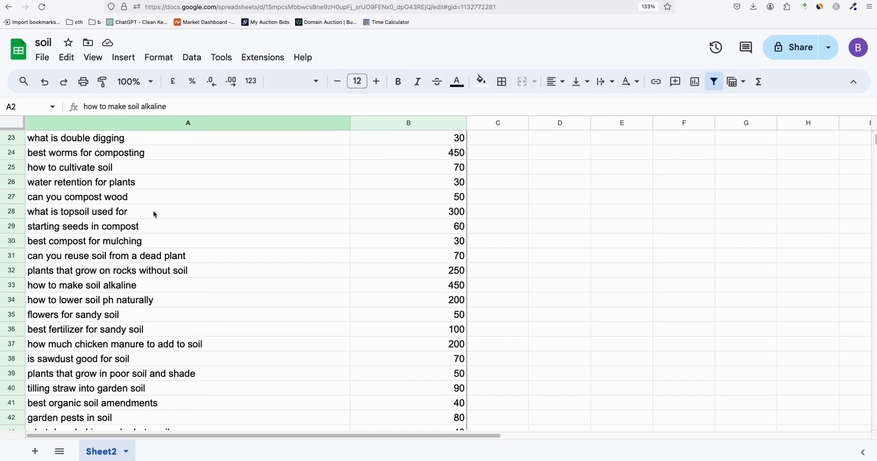
scroll(153, 210, down, 20)
scroll(141, 262, down, 20)
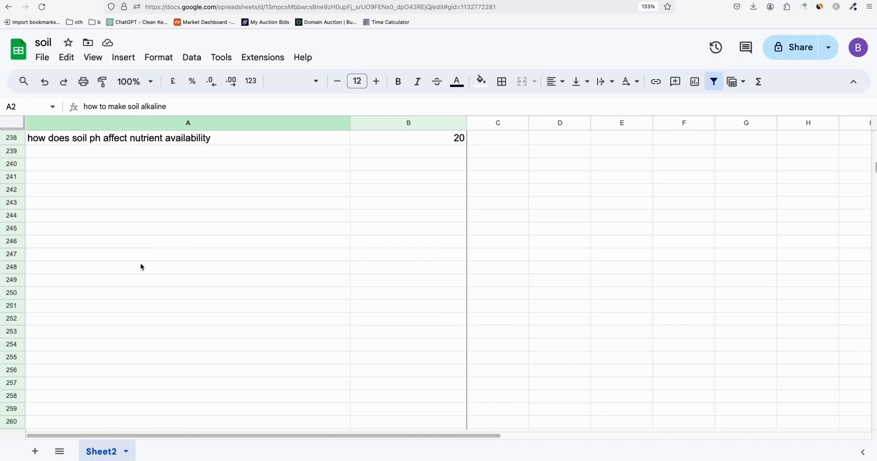
scroll(138, 260, up, 2)
shift+click(137, 241)
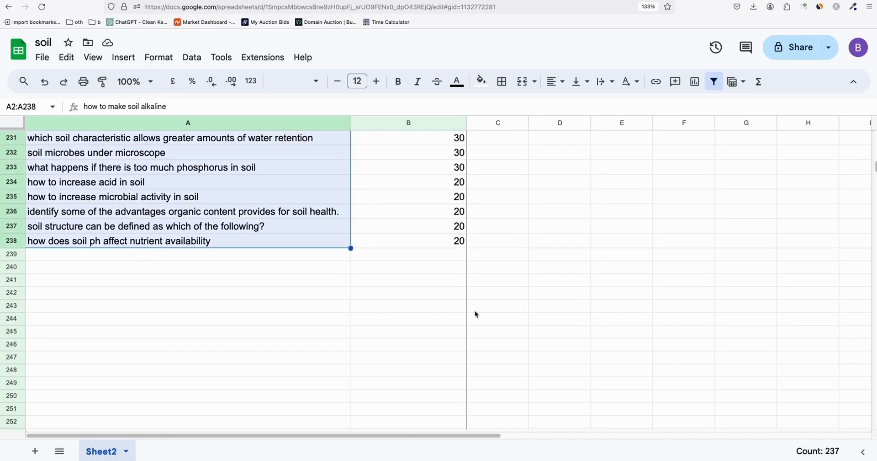
scroll(311, 258, up, 20)
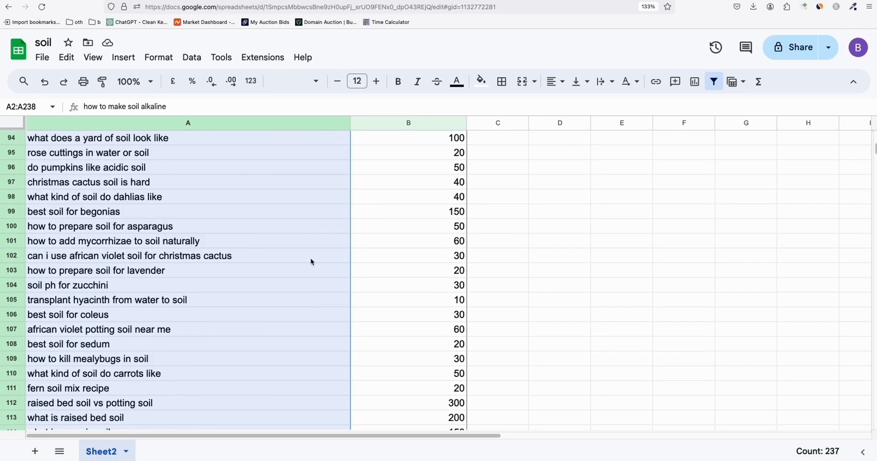
scroll(311, 261, up, 3)
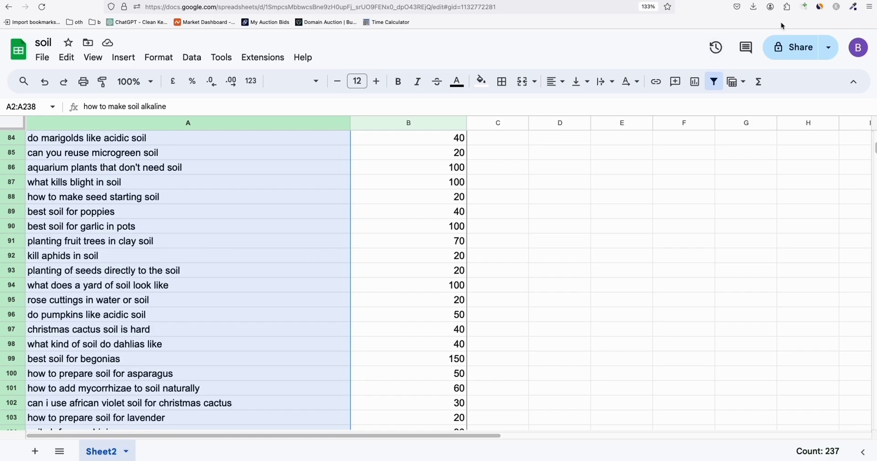
View the Google site search for greensmartsoil.com and return to the start of the soil keyword sheet
key(ctrl+Tab)
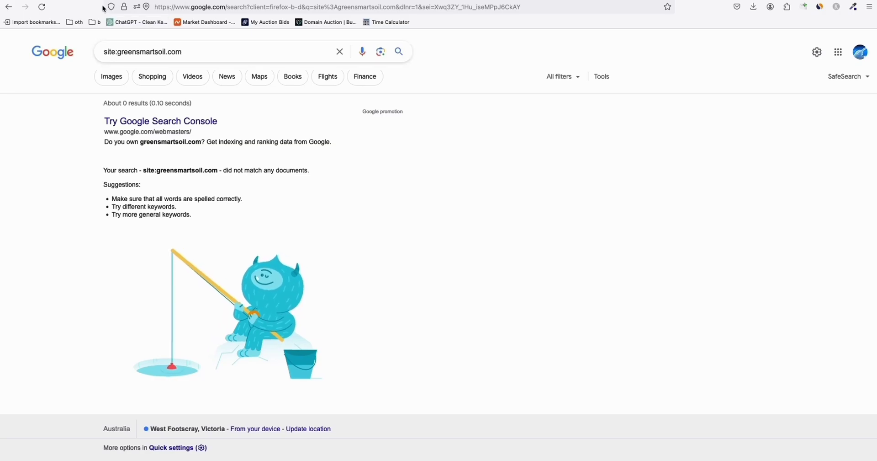
key(ctrl+Tab)
scroll(131, 141, up, 20)
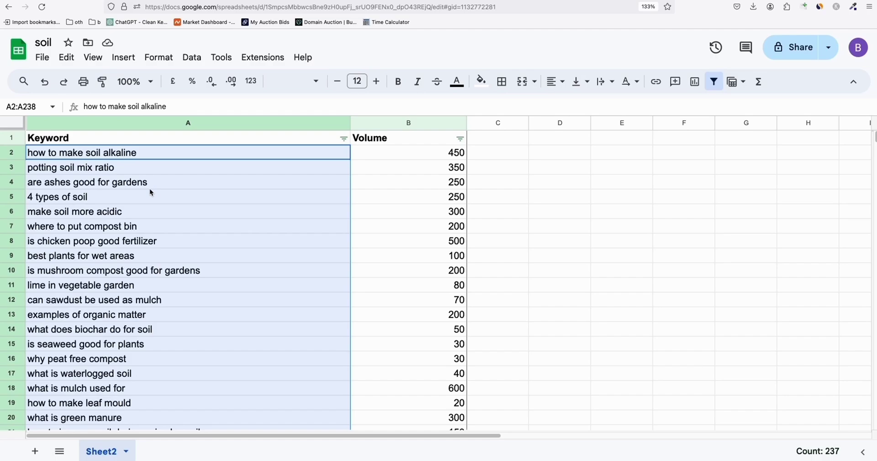
Switch to Ahrefs Keywords Explorer and search for the keyword "indoor plants"
key(ctrl+Tab)
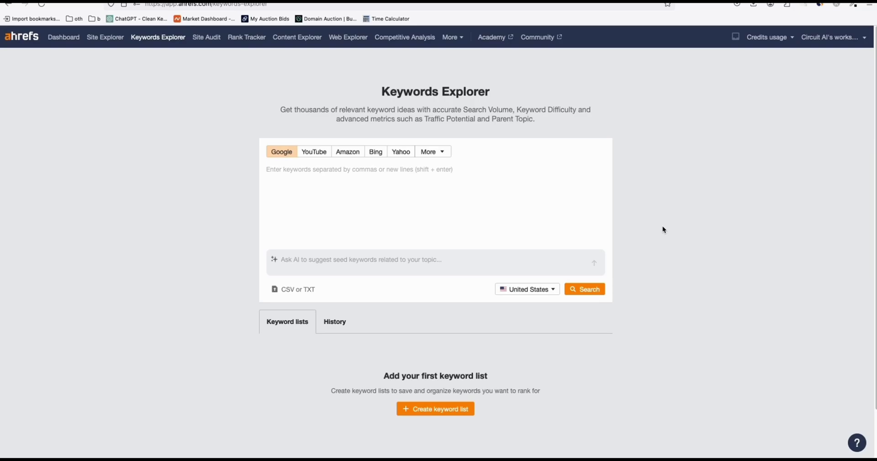
click(554, 180)
text(ino)
text(oor)
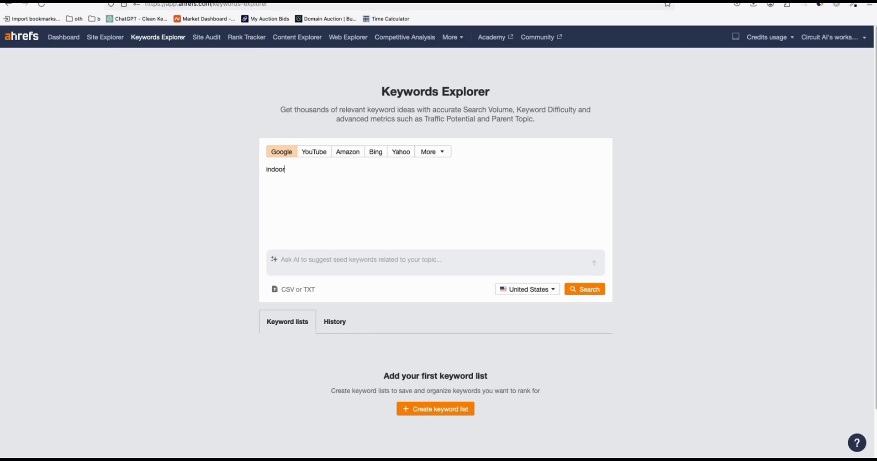
text( plants)
click(580, 287)
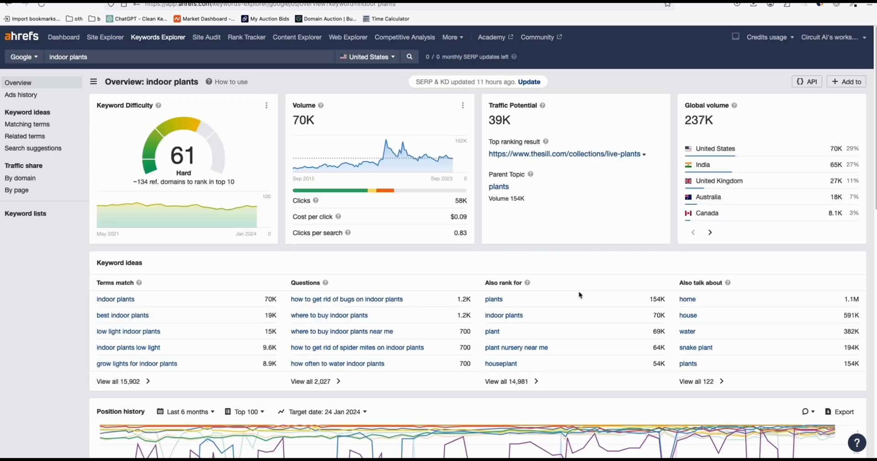
Open the overview of "best indoor plants" from the full list of matching terms and examine its SERP overview
click(114, 381)
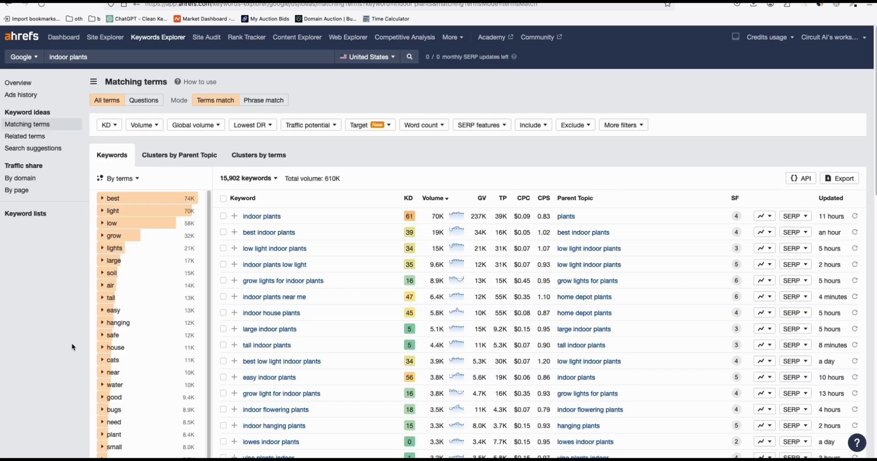
click(264, 233)
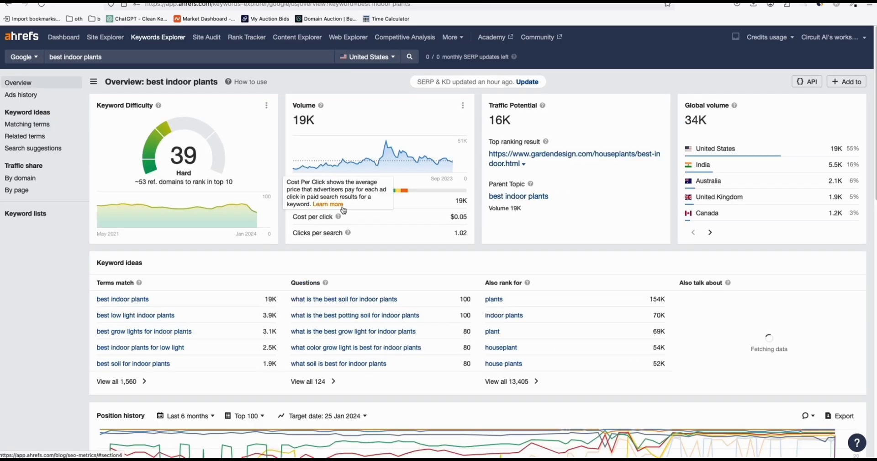
scroll(397, 185, down, 15)
scroll(398, 184, down, 2)
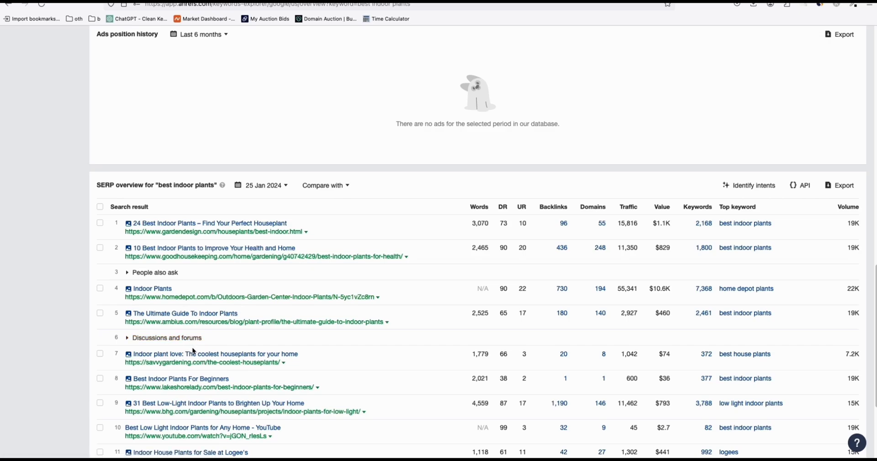
scroll(201, 372, down, 1)
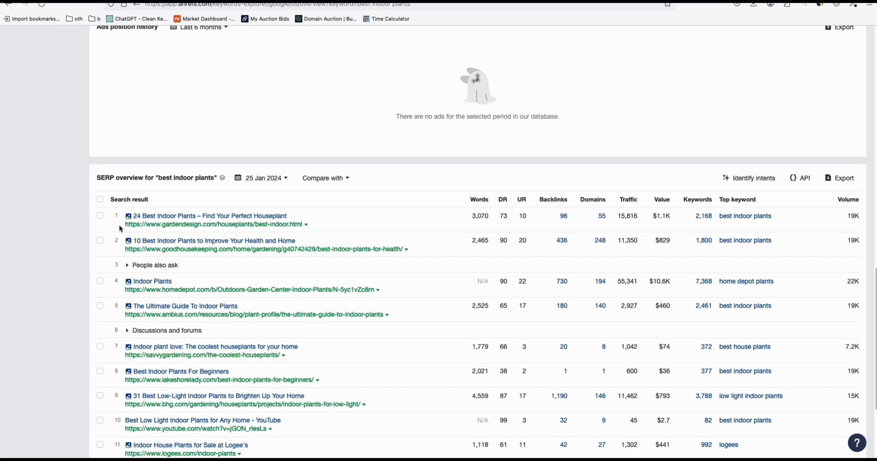
drag(123, 226, 216, 226)
key(super+c)
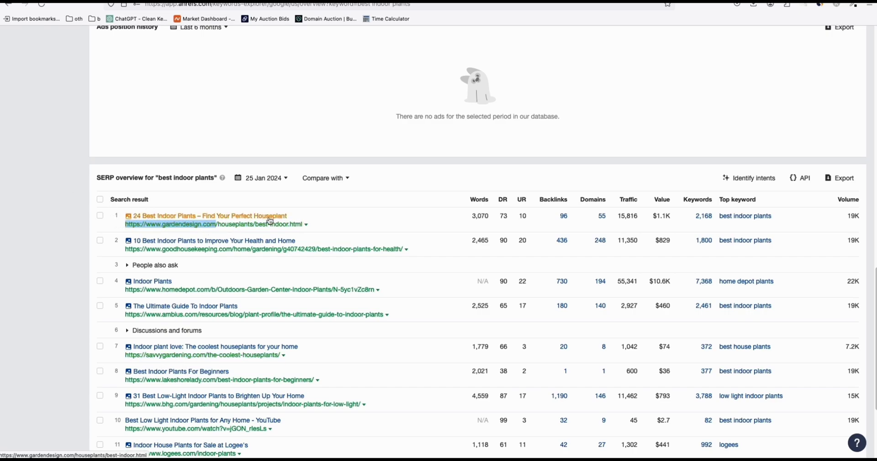
scroll(294, 211, up, 1)
scroll(294, 210, up, 15)
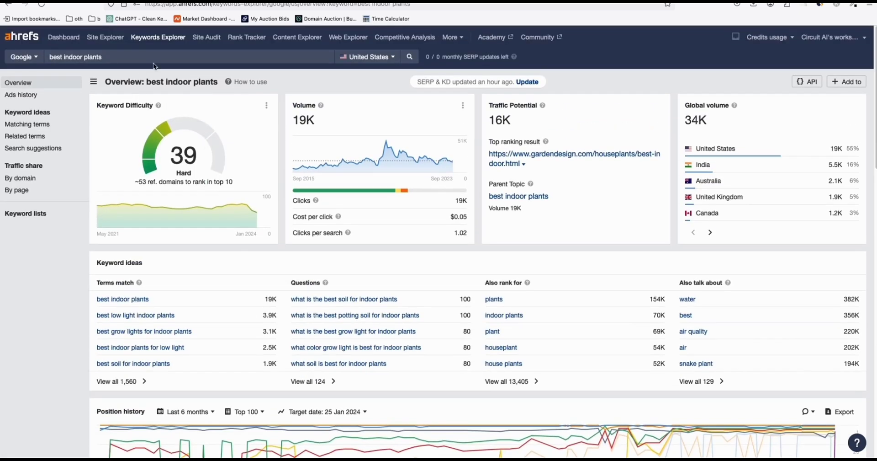
right_click(115, 40)
key(Escape)
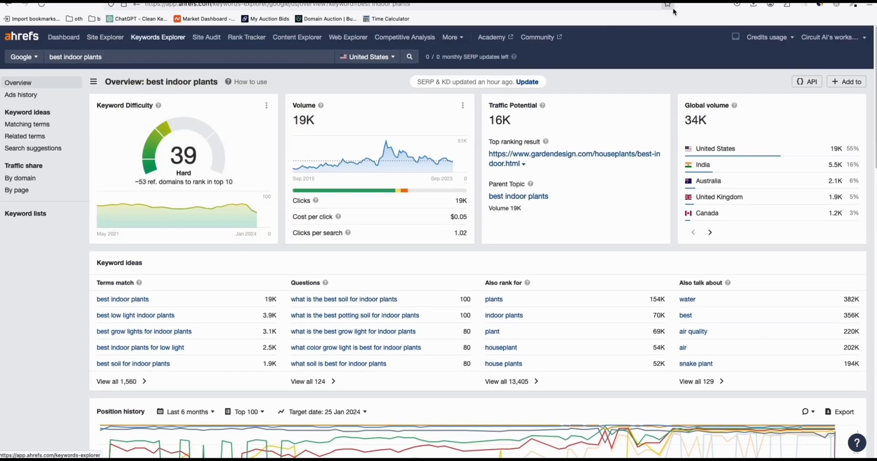
click(115, 40)
click(463, 252)
key(super+v)
click(597, 251)
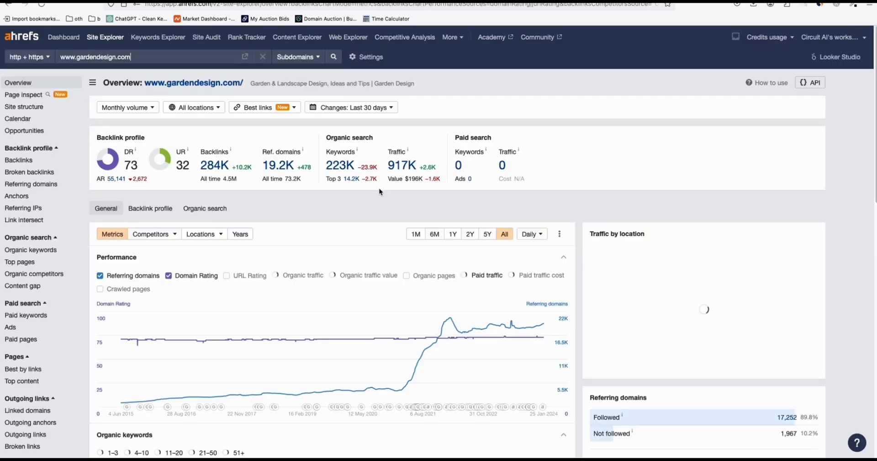
Open the site's organic keywords report and add a keyword filter containing the phrase "indoor plant"
click(341, 165)
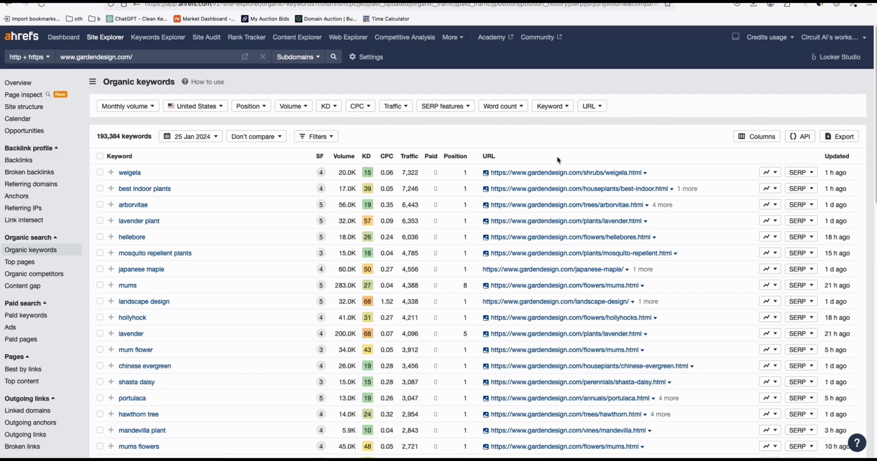
click(563, 111)
click(560, 112)
click(557, 113)
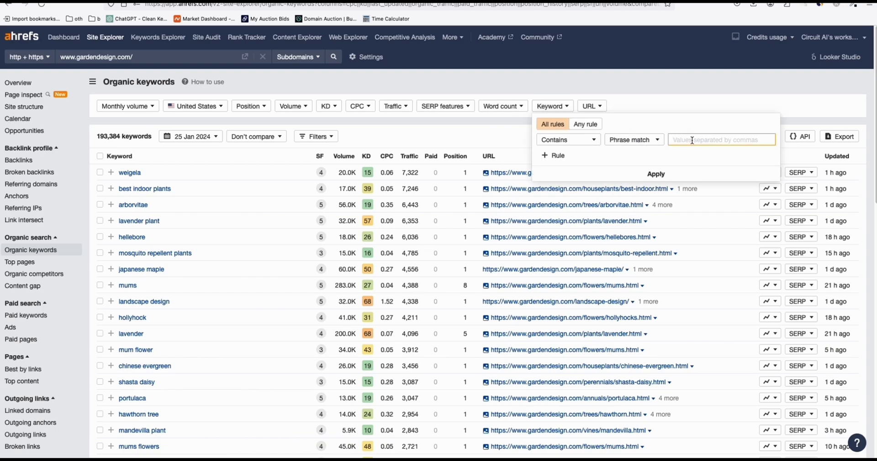
text(indoor plant)
click(660, 174)
Add a word count filter starting from 3 and show the filtered organic keywords
click(503, 106)
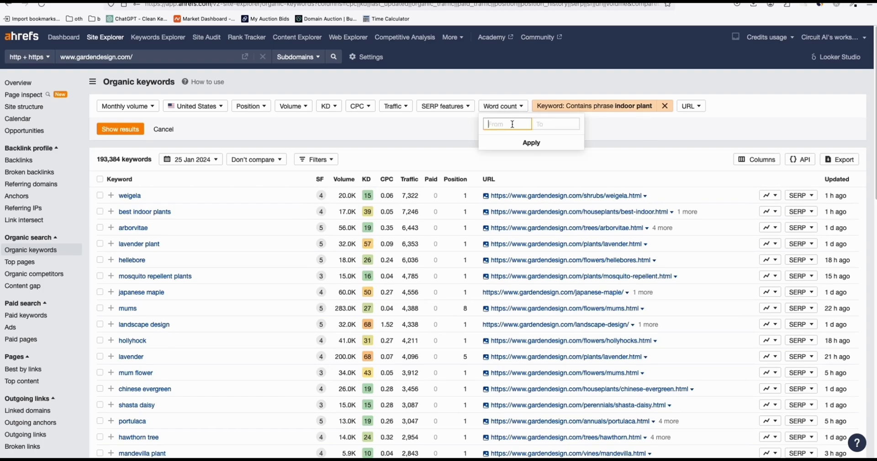
text(3)
click(526, 140)
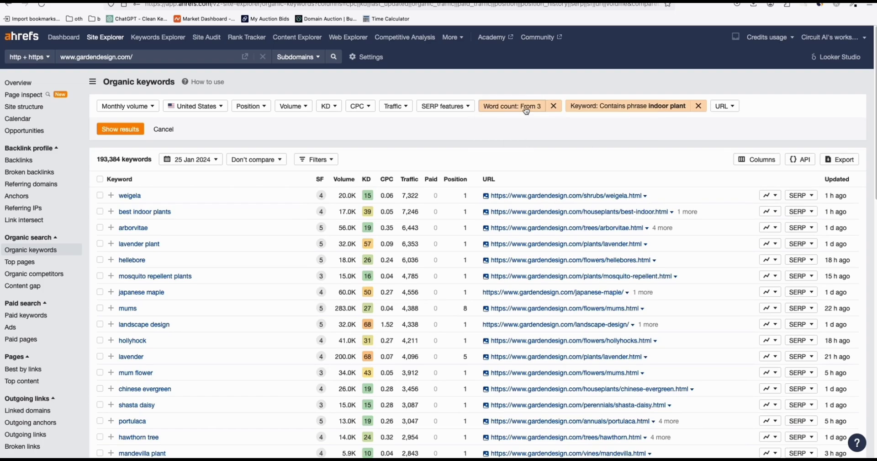
click(132, 131)
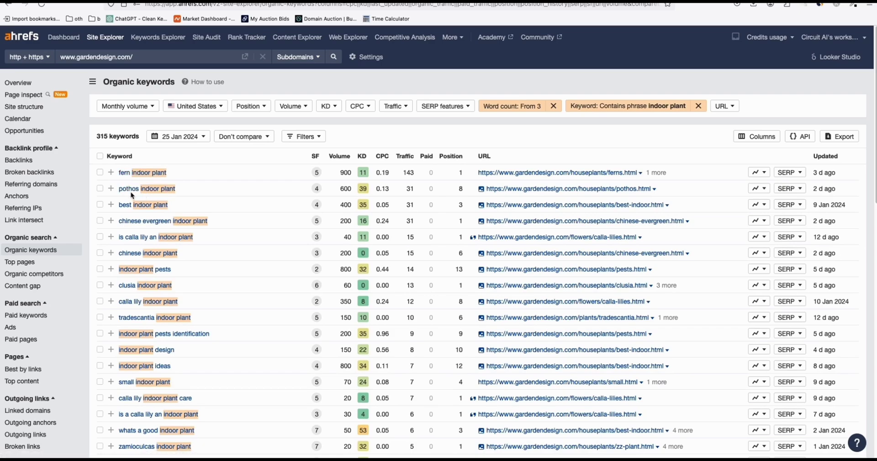
Review the filtered keywords, export them as a CSV file and open the downloaded file in Excel
scroll(192, 228, down, 2)
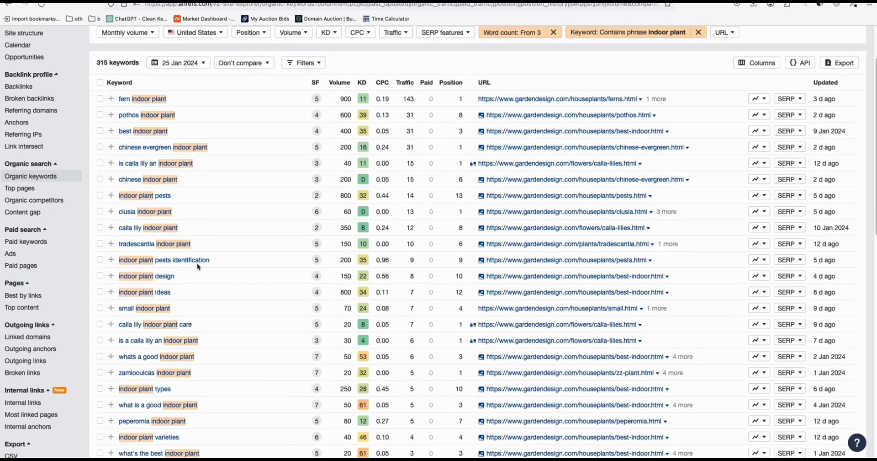
scroll(198, 266, down, 1)
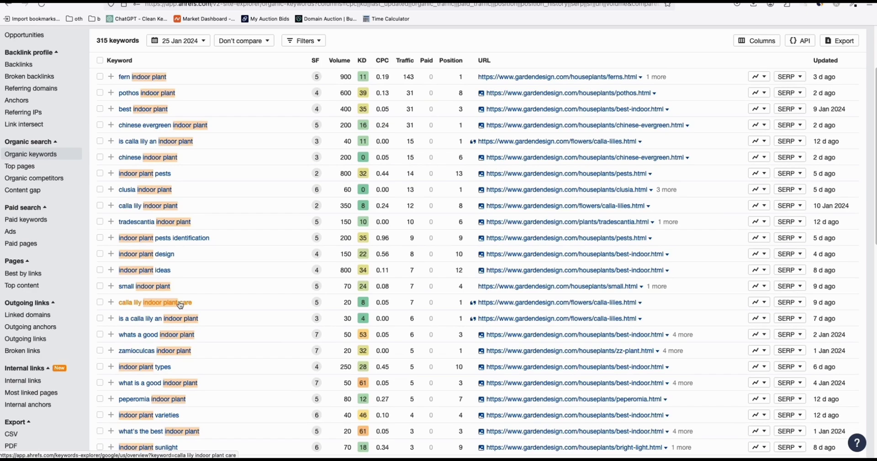
scroll(181, 305, up, 2)
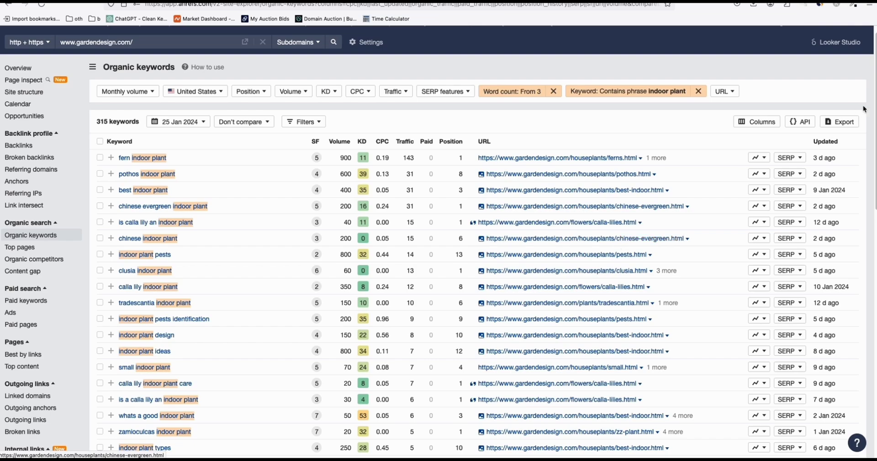
click(853, 126)
click(353, 296)
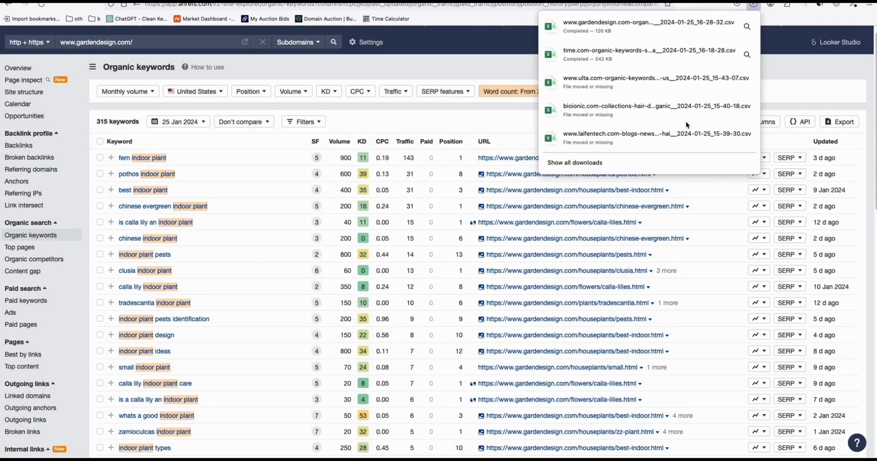
click(611, 30)
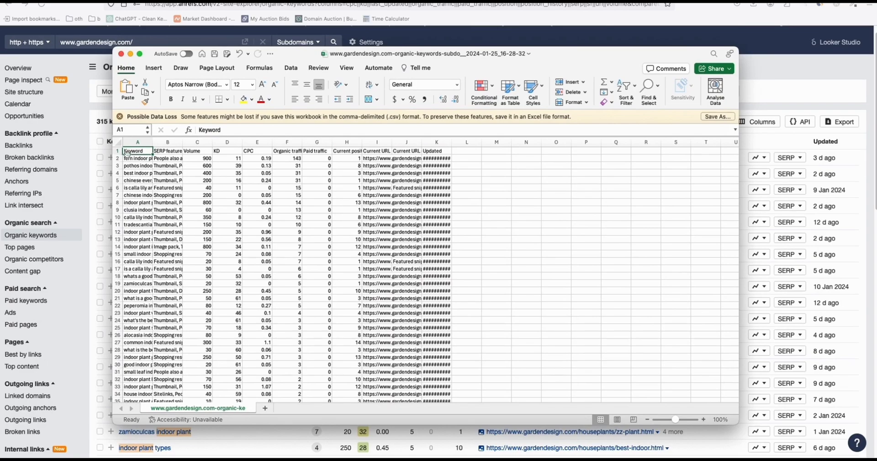
Copy the entire exported sheet and paste it into the blank Google Sheets spreadsheet from cell A1
click(118, 143)
key(super+c)
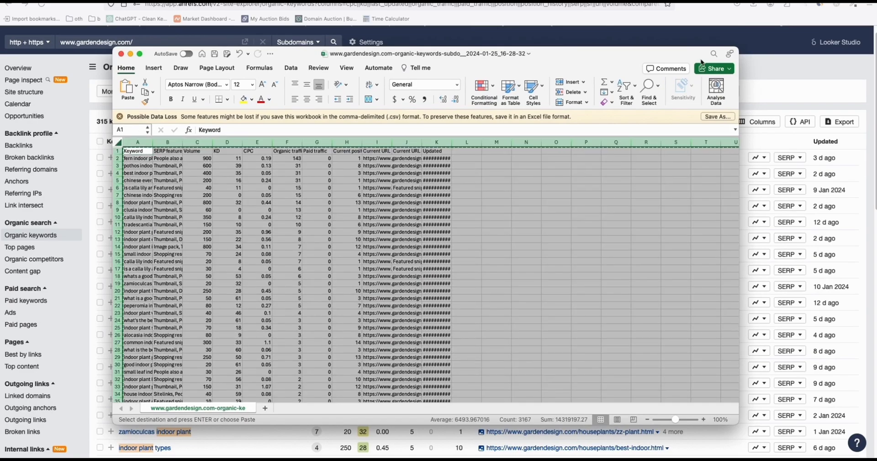
key(super+Tab)
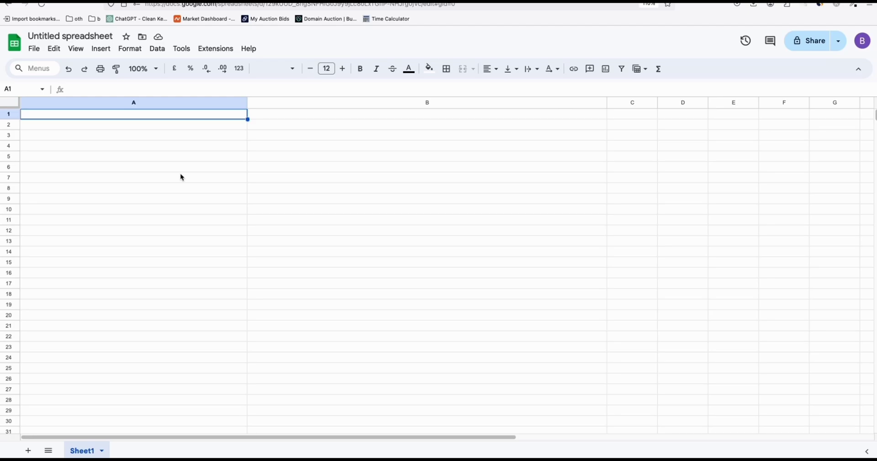
key(super+v)
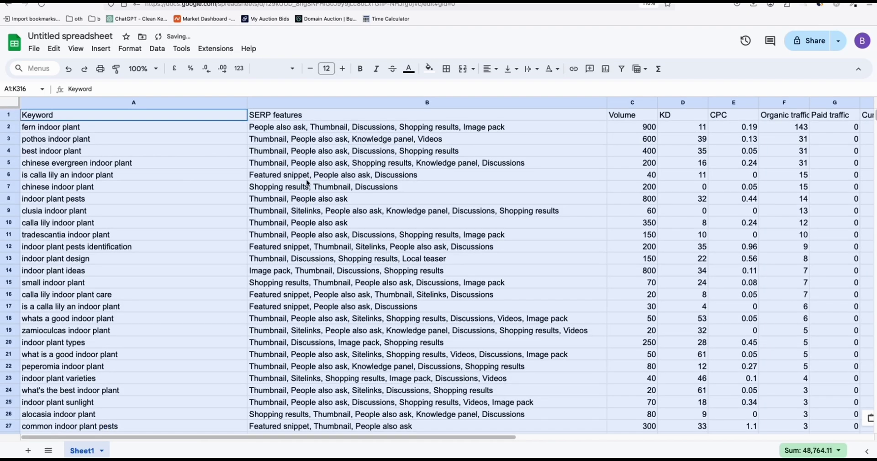
Delete the SERP features column from the pasted keyword data
click(324, 211)
click(313, 102)
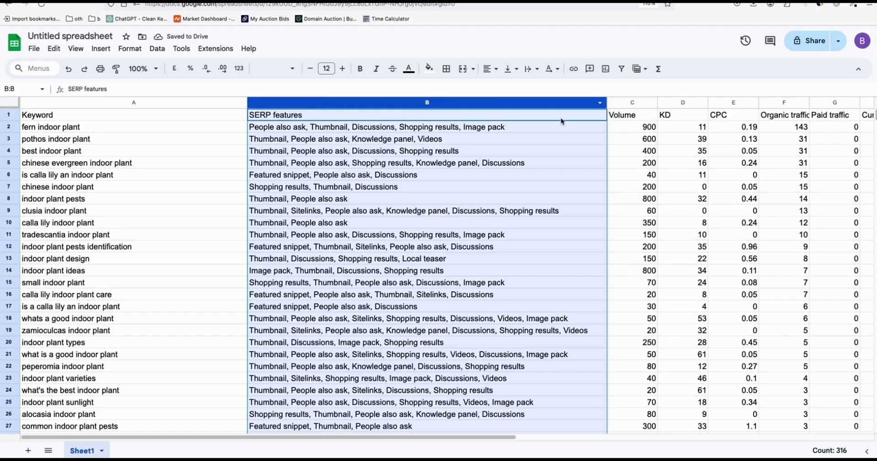
right_click(525, 104)
click(565, 206)
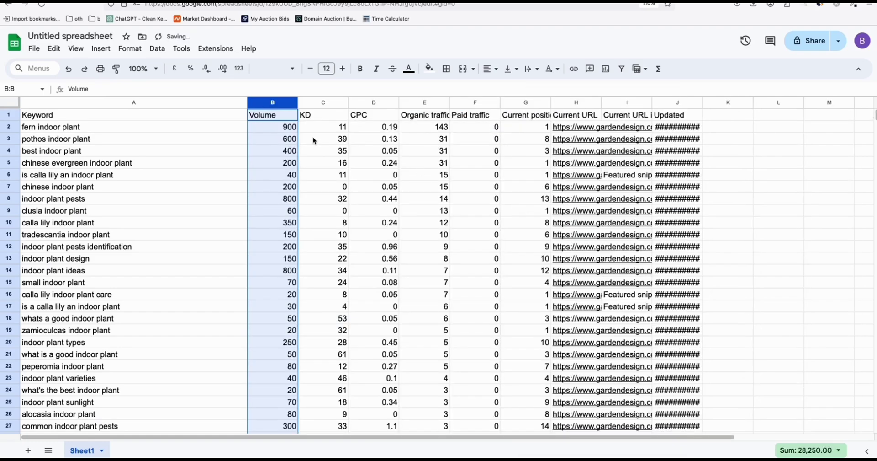
Delete the five adjacent columns from KD through Current position, keeping the Keyword and Volume columns
click(271, 128)
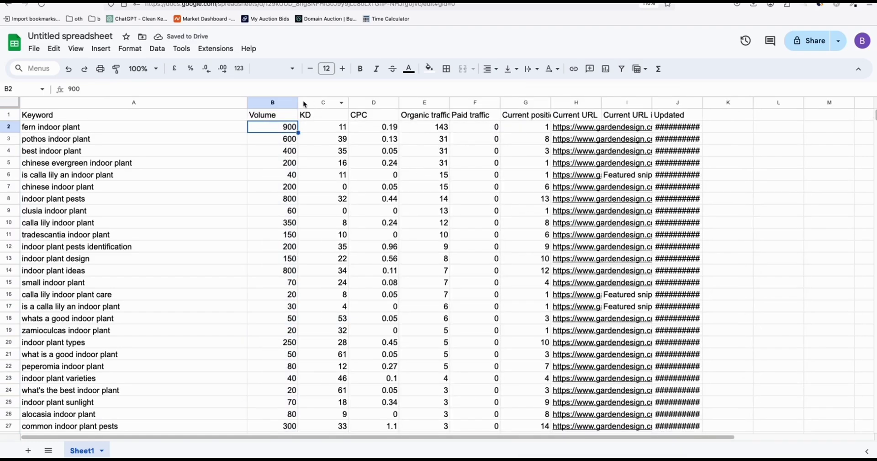
click(322, 103)
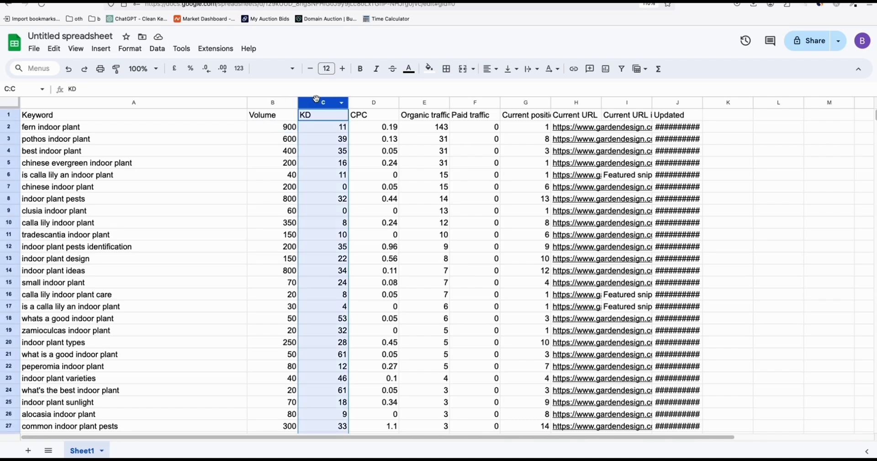
shift+click(511, 103)
right_click(510, 103)
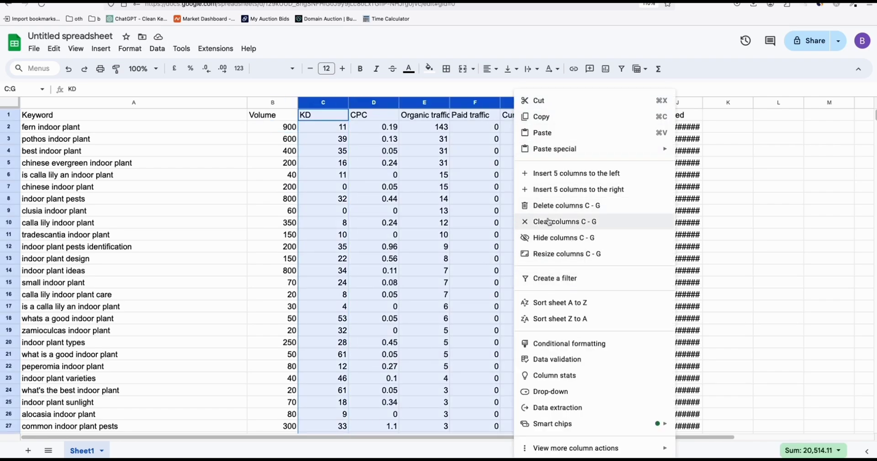
click(564, 207)
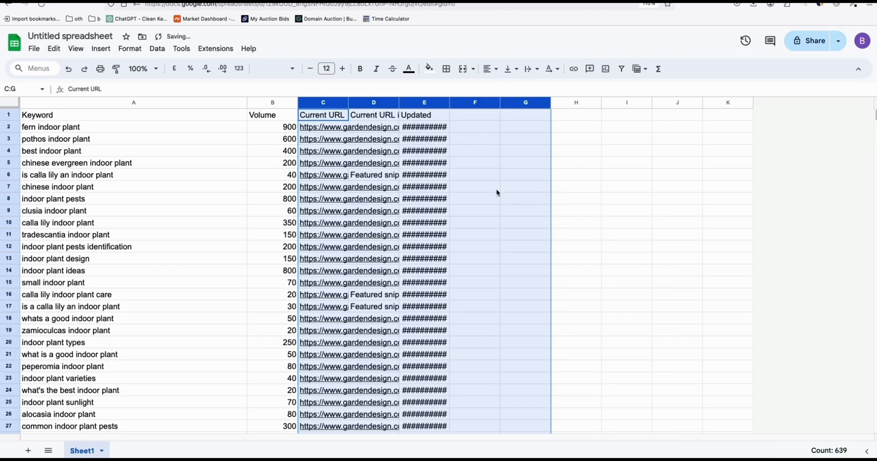
click(516, 185)
Delete the Current URL inside and Updated columns from the keyword data
click(368, 103)
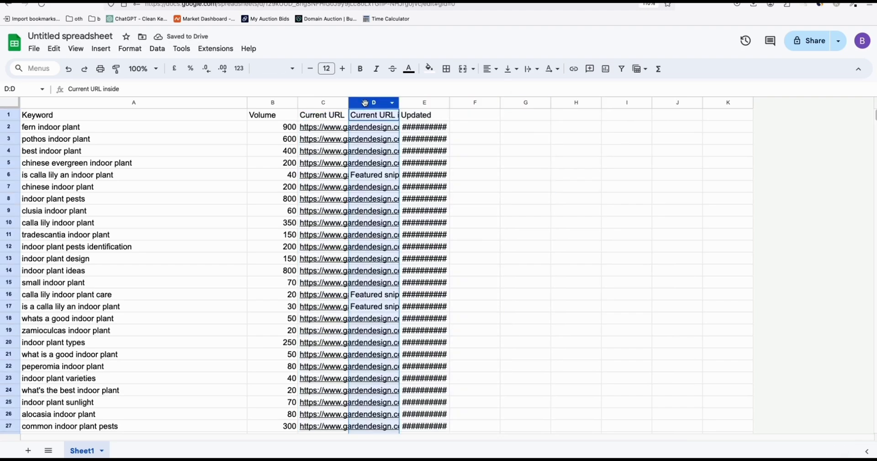
shift+click(417, 99)
right_click(417, 100)
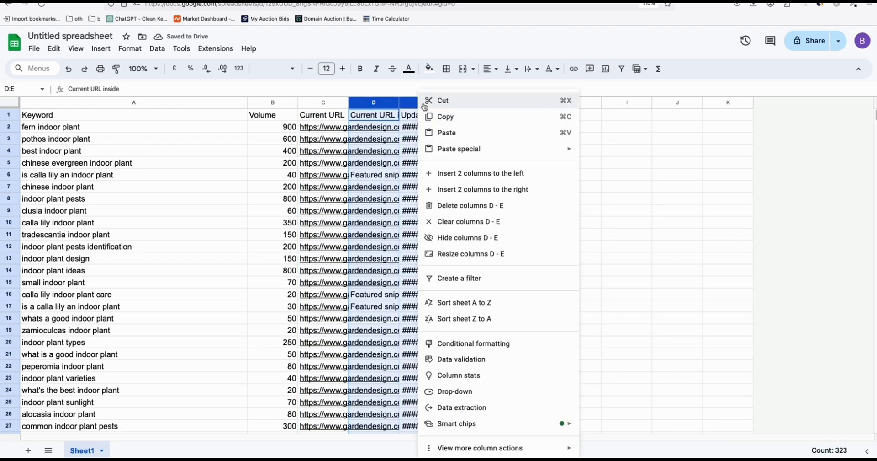
click(474, 206)
click(268, 128)
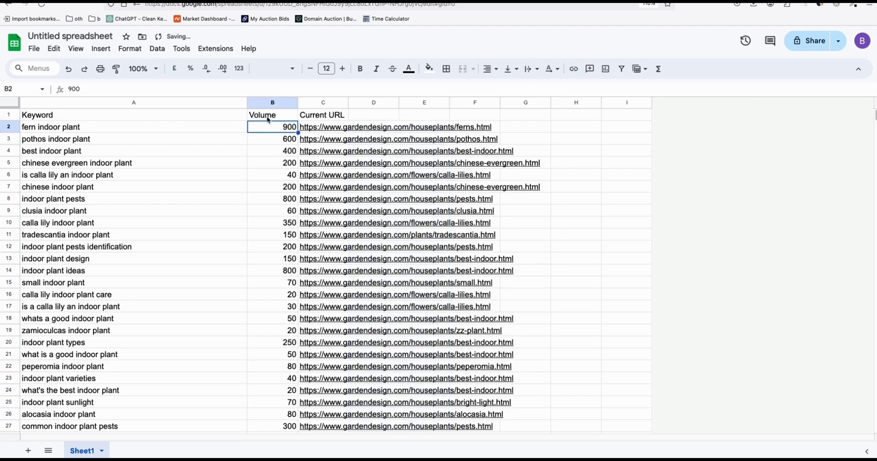
Add a filter to the keyword table and sort the rows by Volume in descending order (Z to A)
click(115, 118)
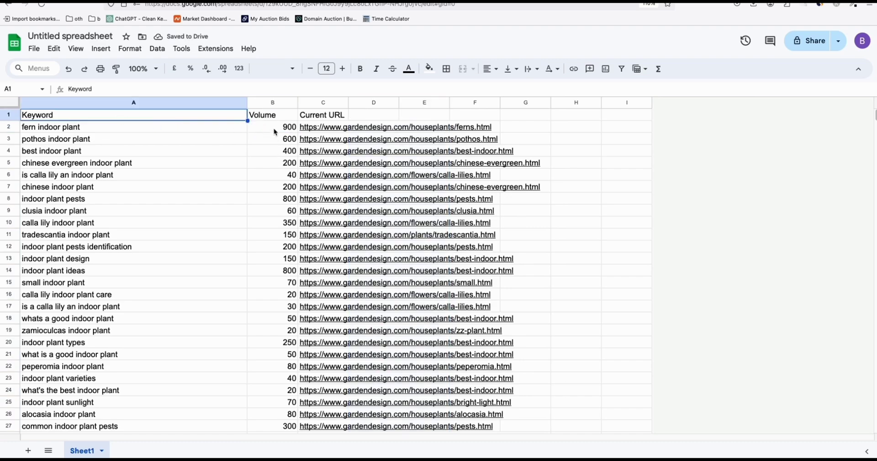
click(622, 68)
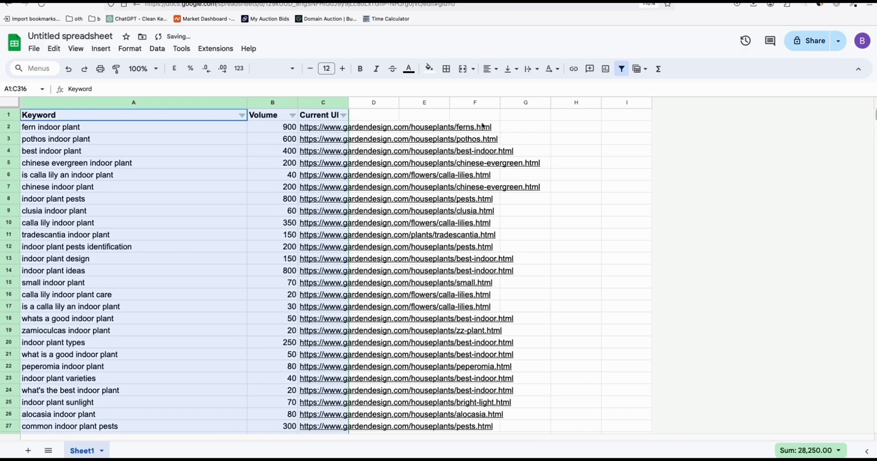
click(292, 115)
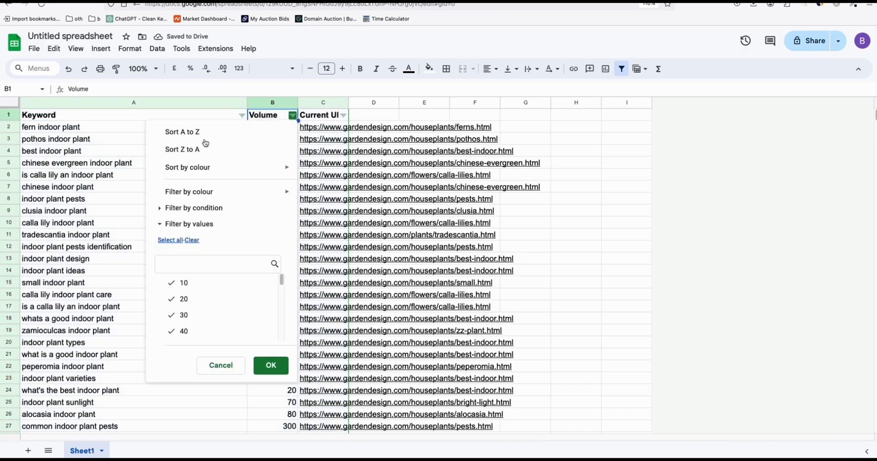
click(197, 150)
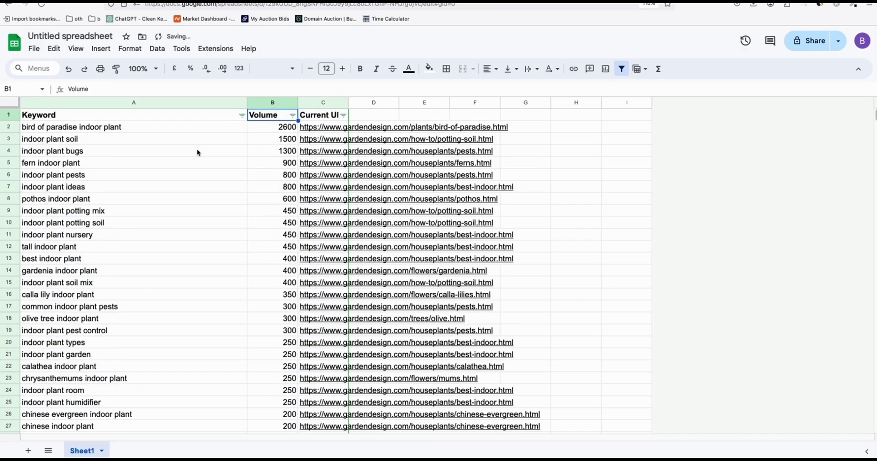
click(262, 130)
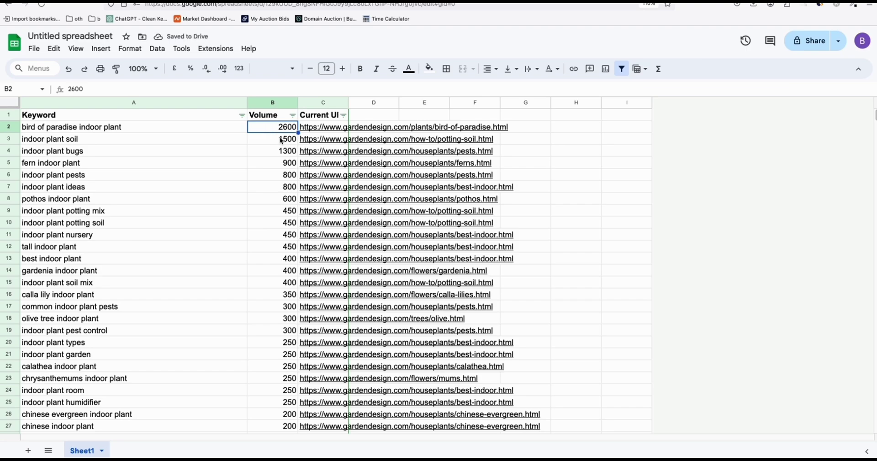
Remove duplicate rows from the keyword table, treating the first row as a header and analysing only the Current URL column
click(150, 155)
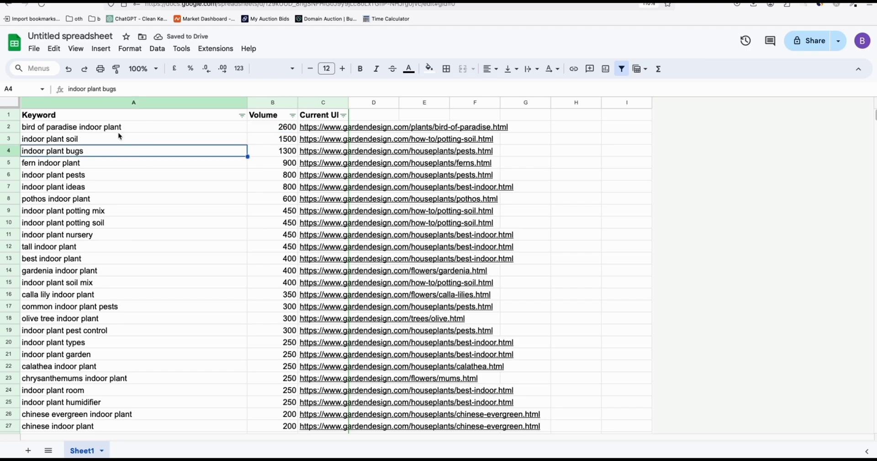
click(79, 127)
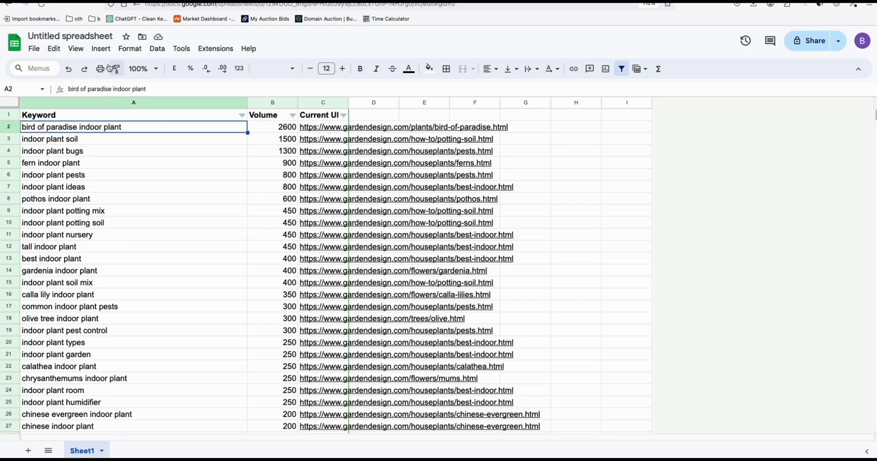
click(157, 49)
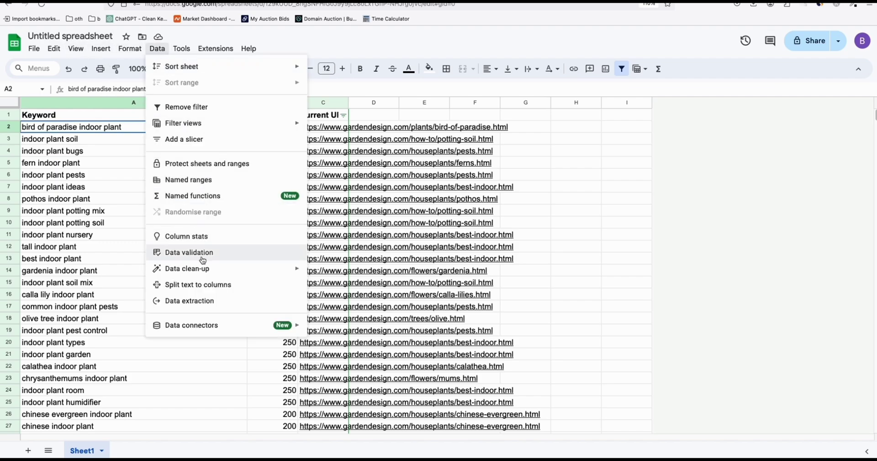
mouse_move(205, 270)
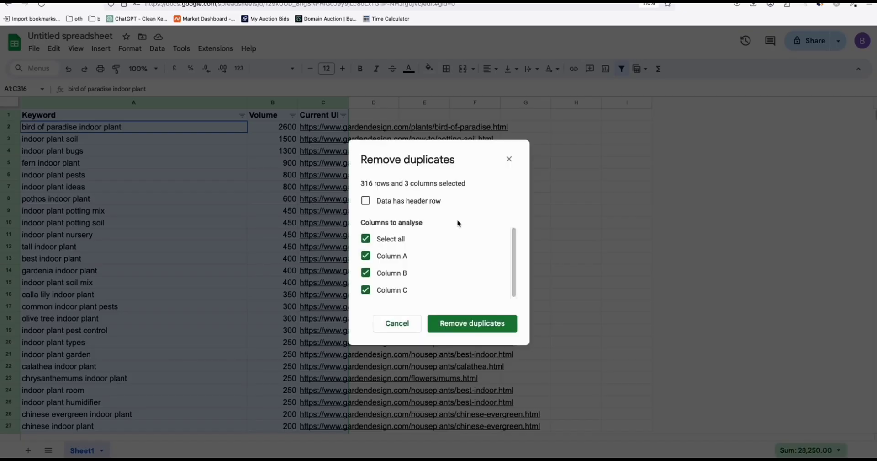
click(419, 206)
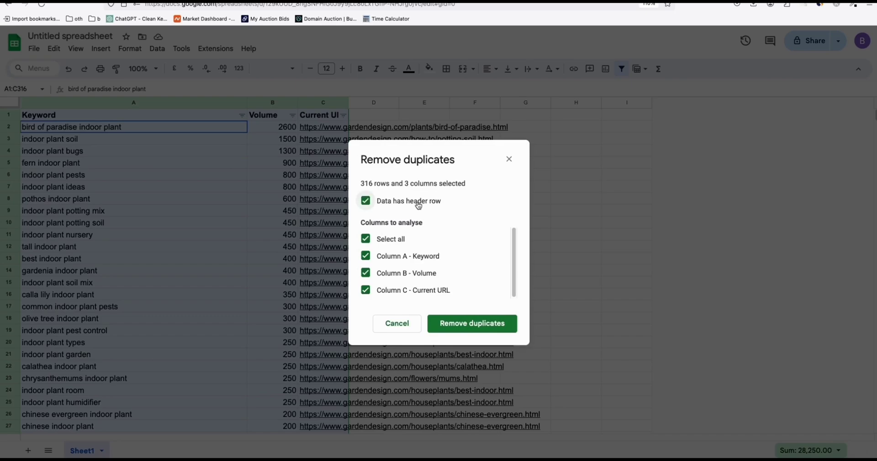
click(365, 239)
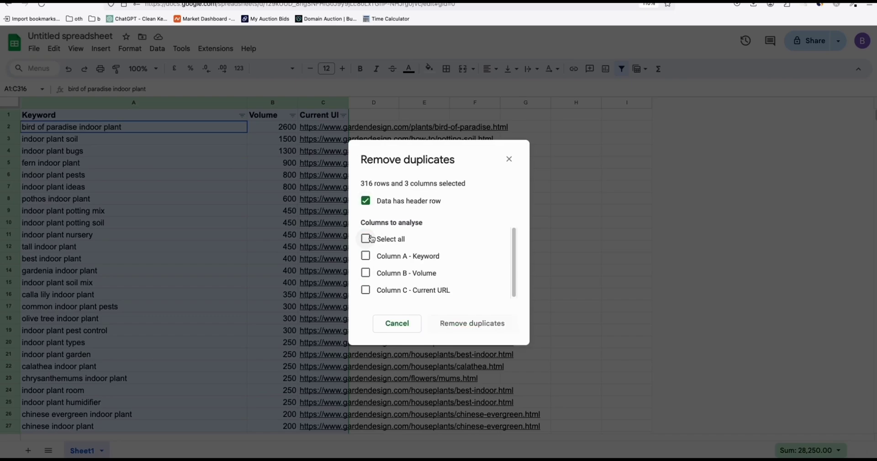
click(440, 291)
click(483, 328)
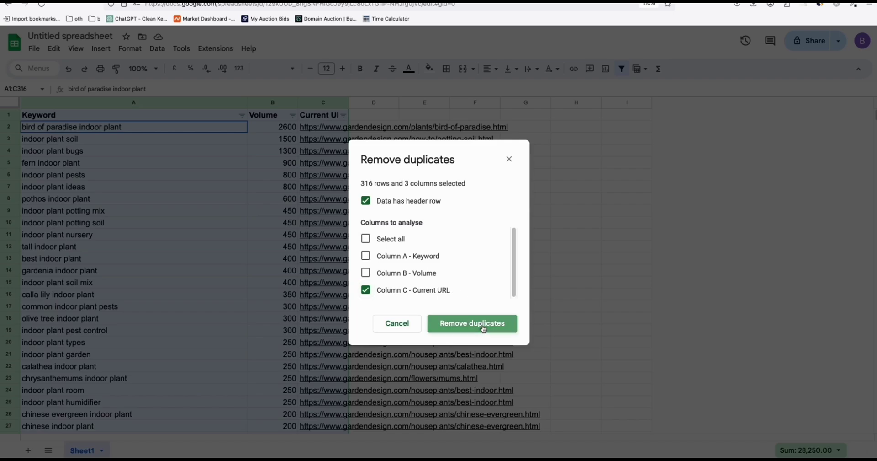
drag(321, 250, 312, 249)
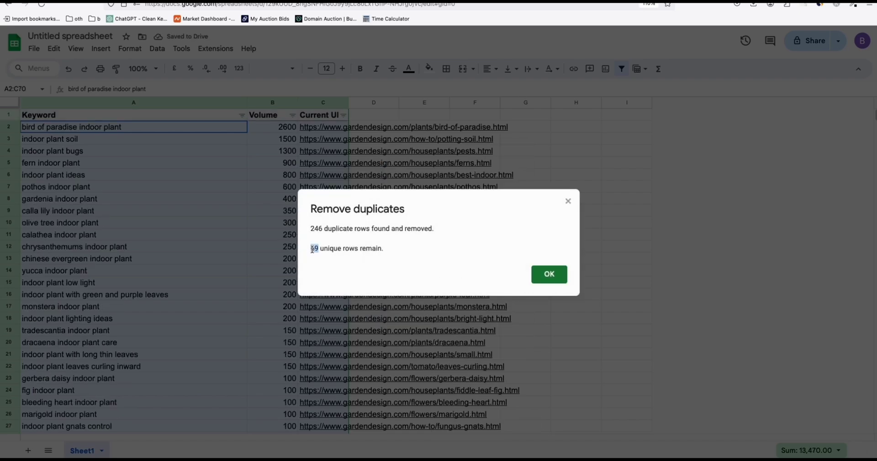
click(539, 276)
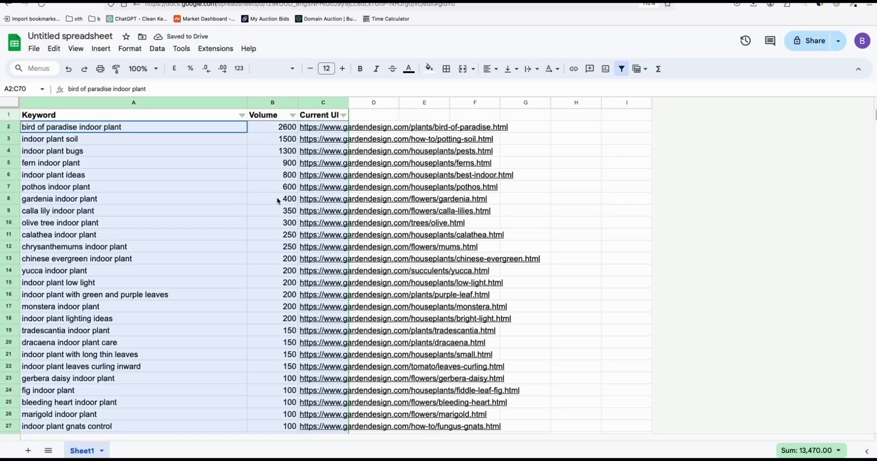
Review the deduplicated keywords against their volumes and page URLs down the list
click(49, 151)
click(56, 130)
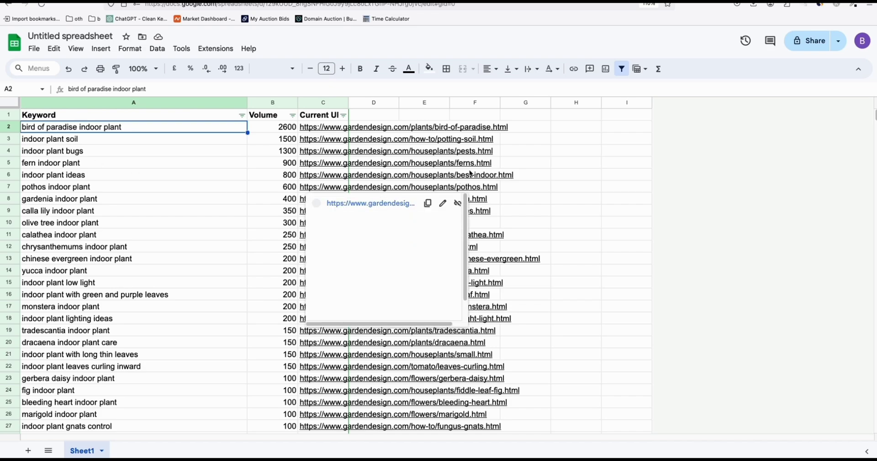
click(163, 174)
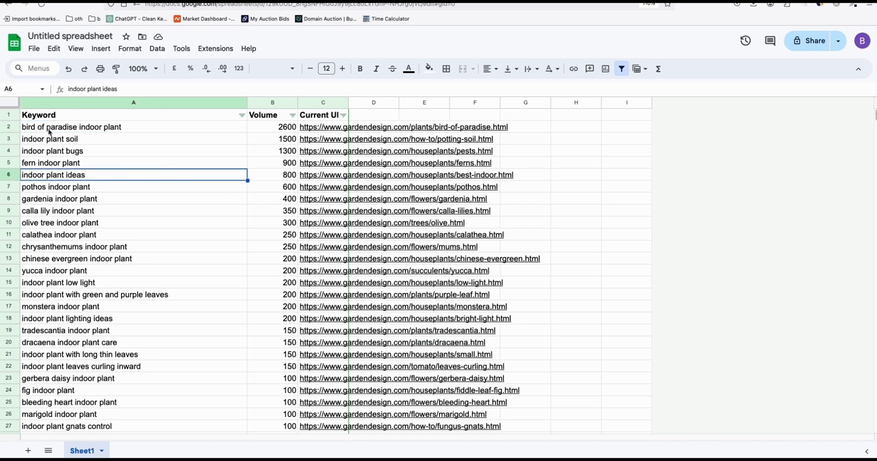
click(62, 141)
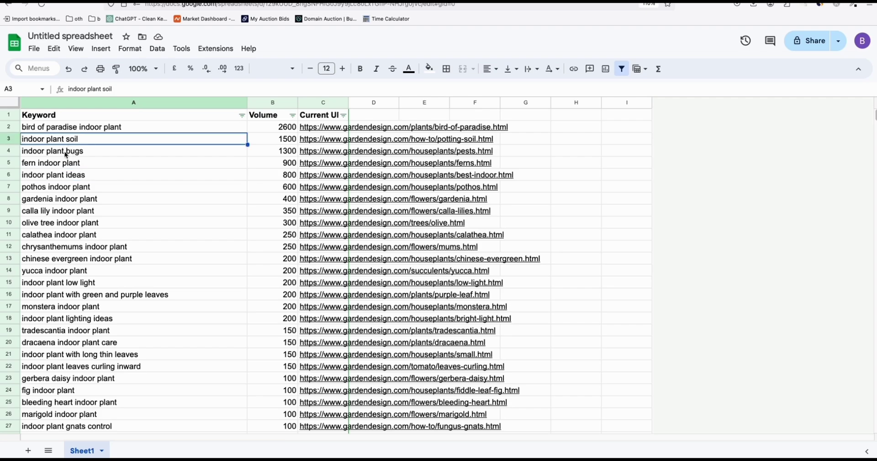
click(71, 154)
click(96, 189)
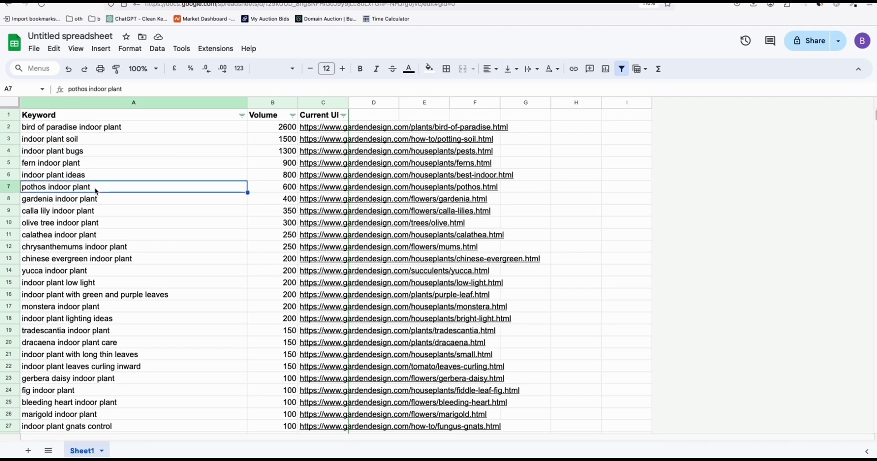
click(94, 161)
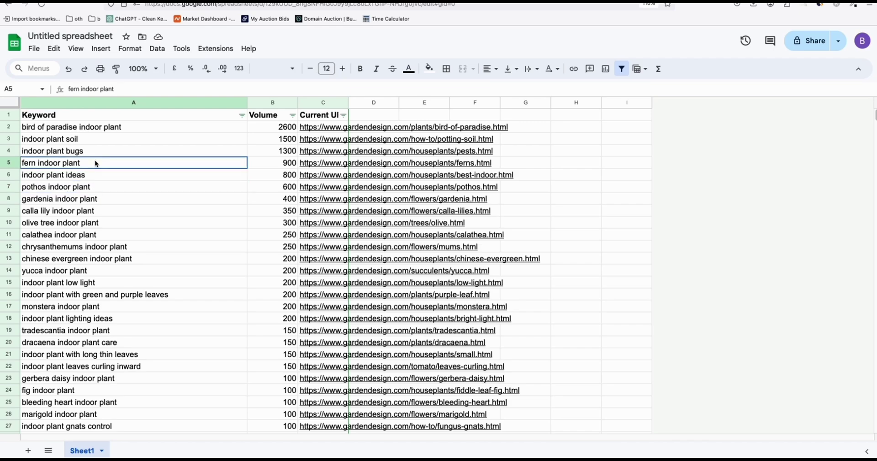
click(110, 214)
scroll(124, 237, down, 2)
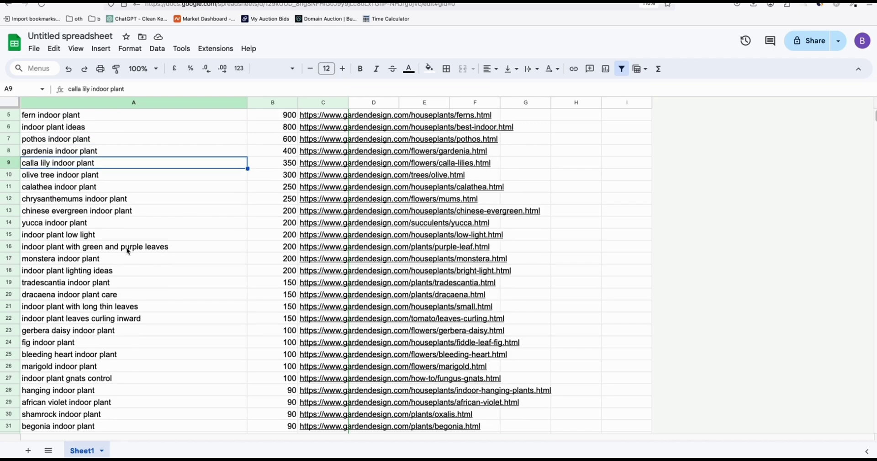
scroll(127, 250, up, 2)
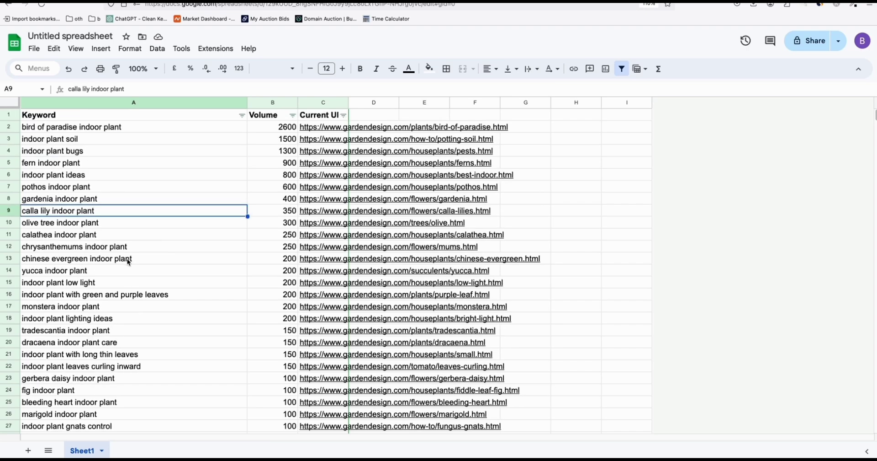
click(96, 130)
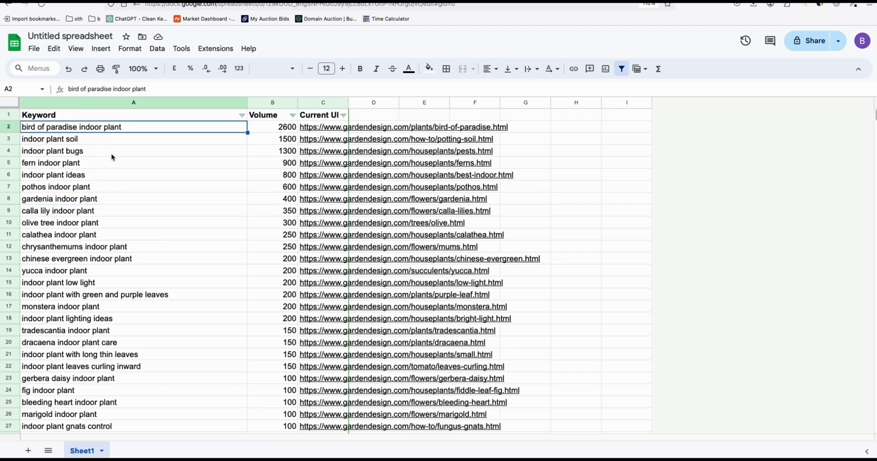
scroll(125, 201, down, 19)
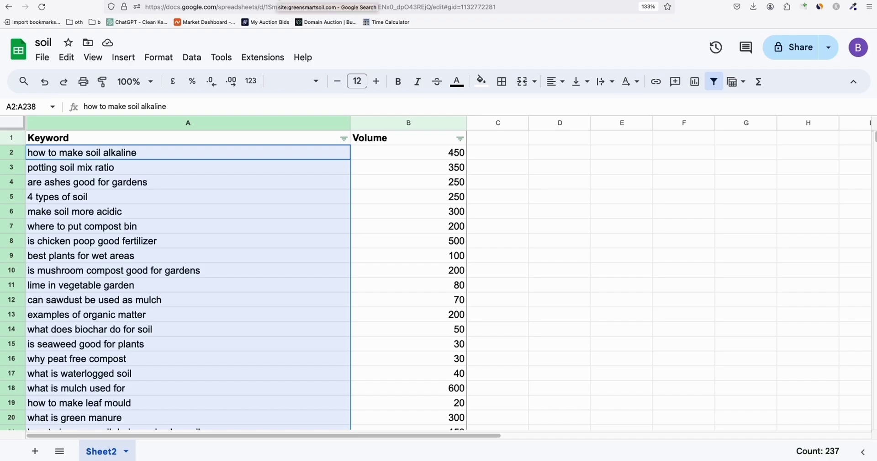
Check the Google results for site:greensmartsoil.com and return to the soil keyword spreadsheet
click(274, 2)
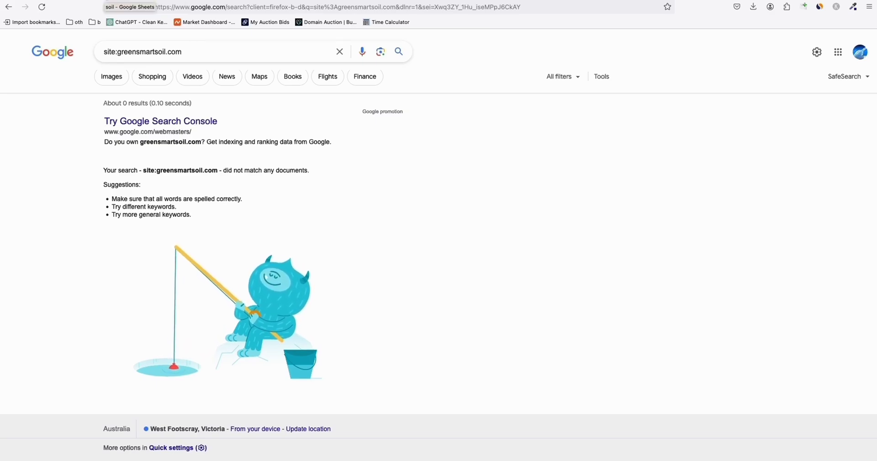
click(131, 1)
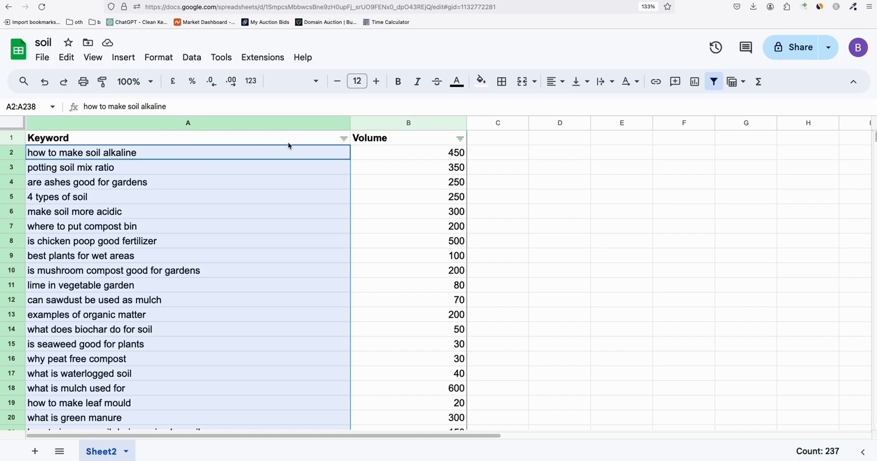
Switch to the narcissistinsights.com website and look through the articles on its homepage
click(359, 2)
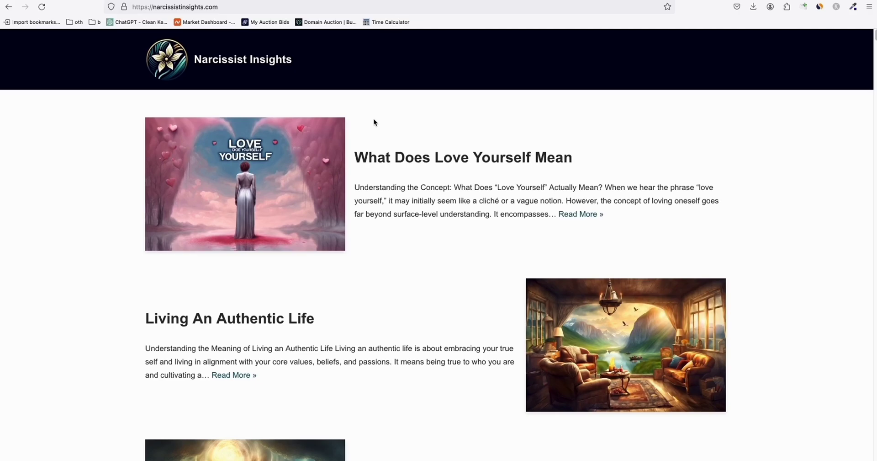
scroll(394, 180, down, 8)
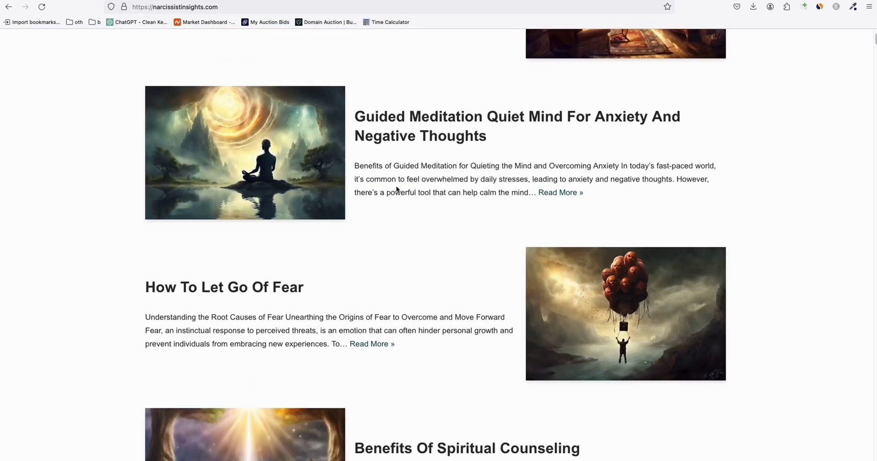
scroll(366, 196, up, 7)
scroll(353, 205, up, 2)
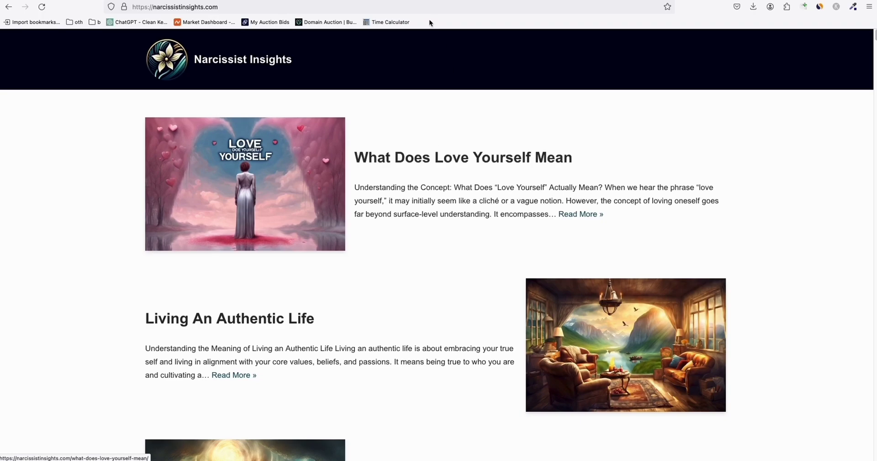
Switch to the goodluckspell.com website and look through the articles on its homepage
key(ctrl+Tab)
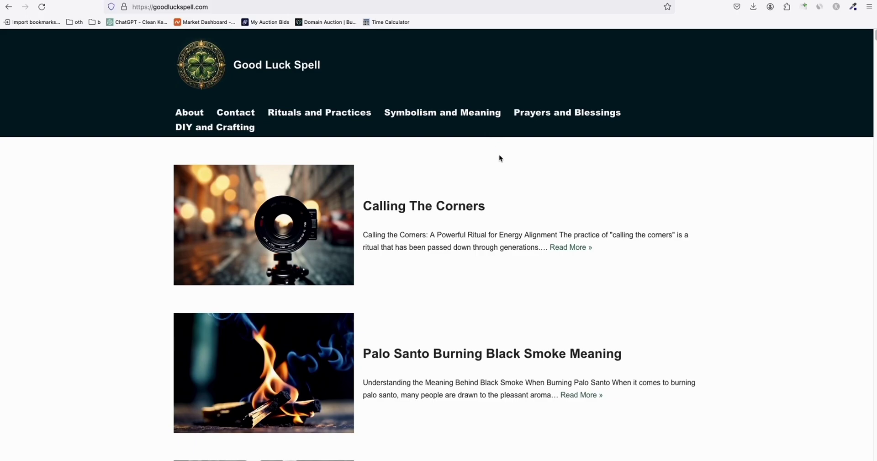
scroll(499, 158, down, 4)
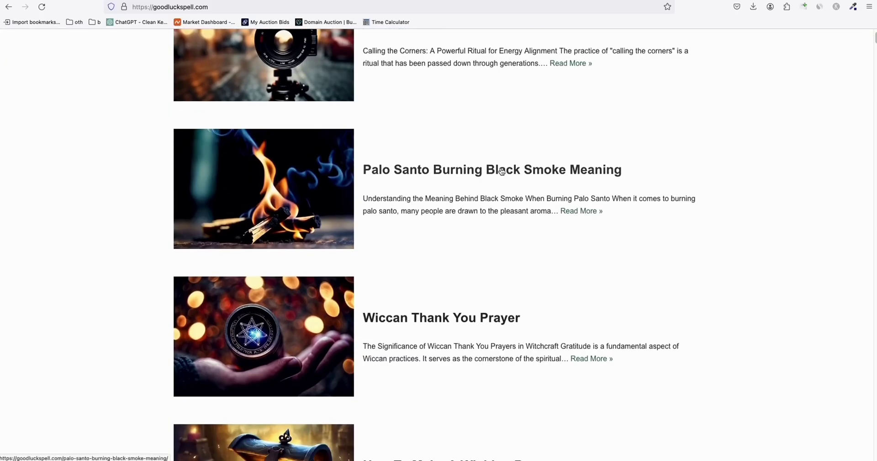
scroll(507, 172, up, 4)
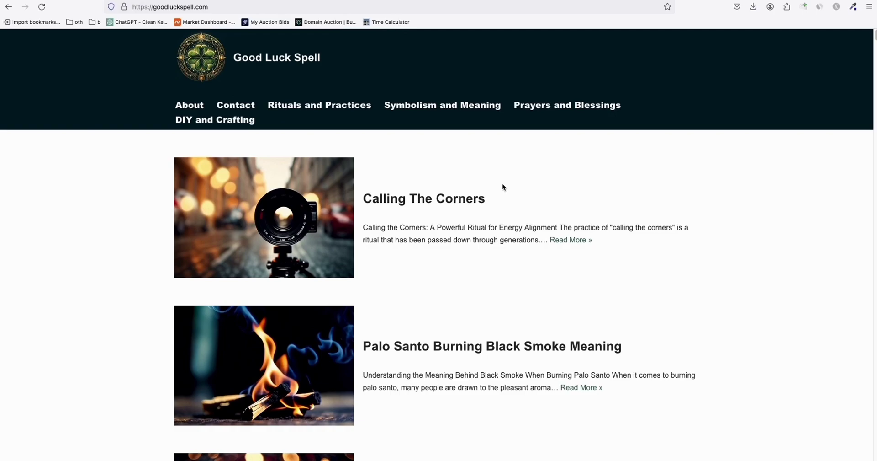
scroll(503, 186, down, 4)
Switch to the kitchensbible.com website and look over its homepage articles
key(ctrl+Tab)
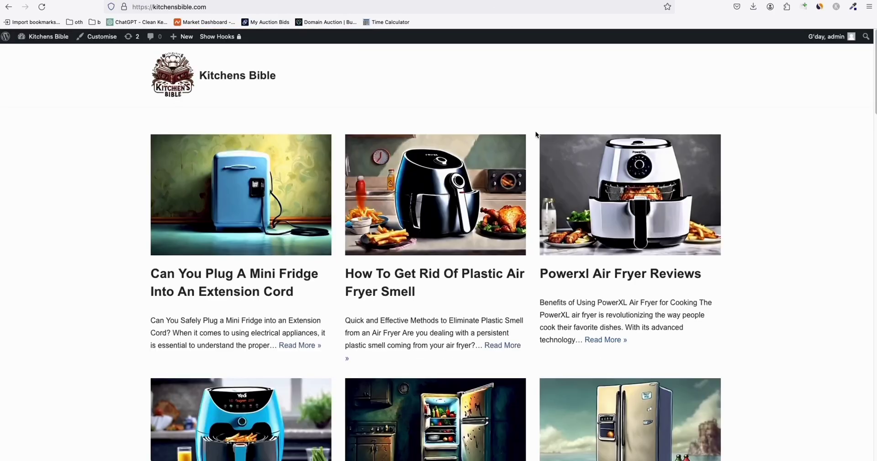
scroll(303, 201, down, 10)
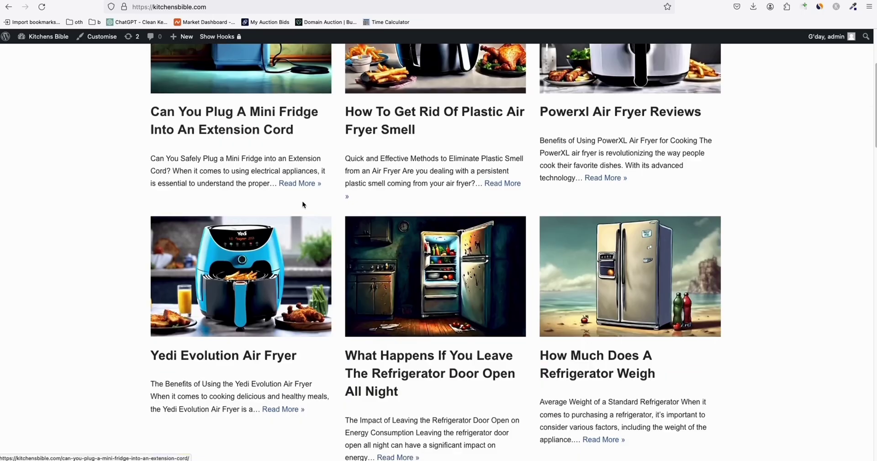
scroll(408, 256, up, 10)
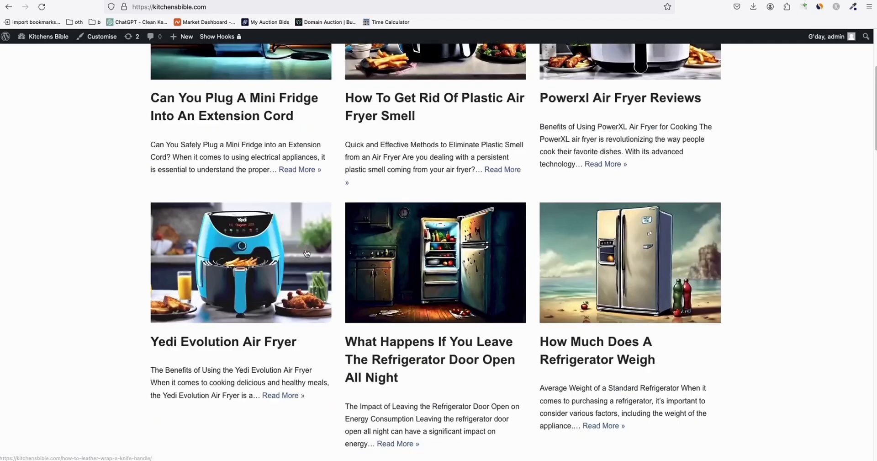
Switch to the German website wunscherfuellen.de and look through the posts on its homepage
key(ctrl+Tab)
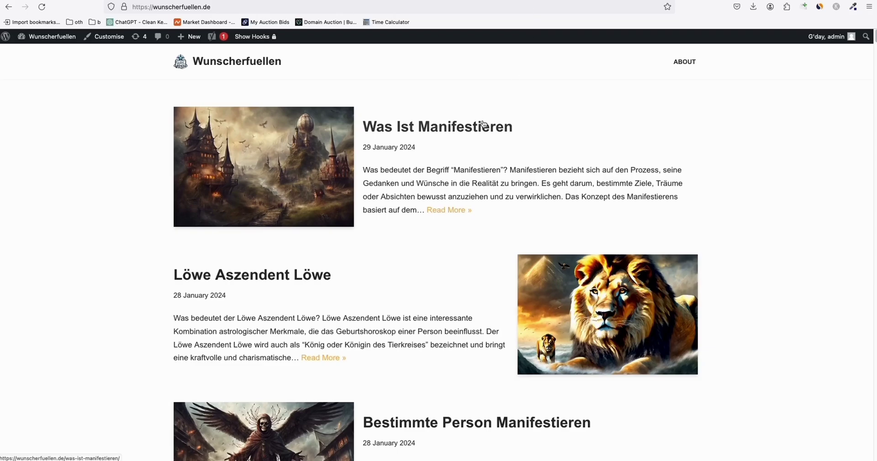
scroll(461, 132, down, 1)
scroll(460, 133, down, 6)
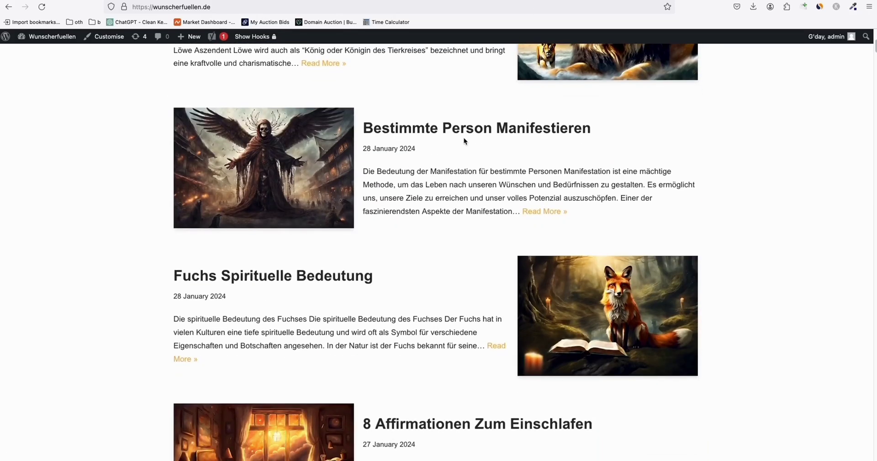
scroll(464, 138, up, 7)
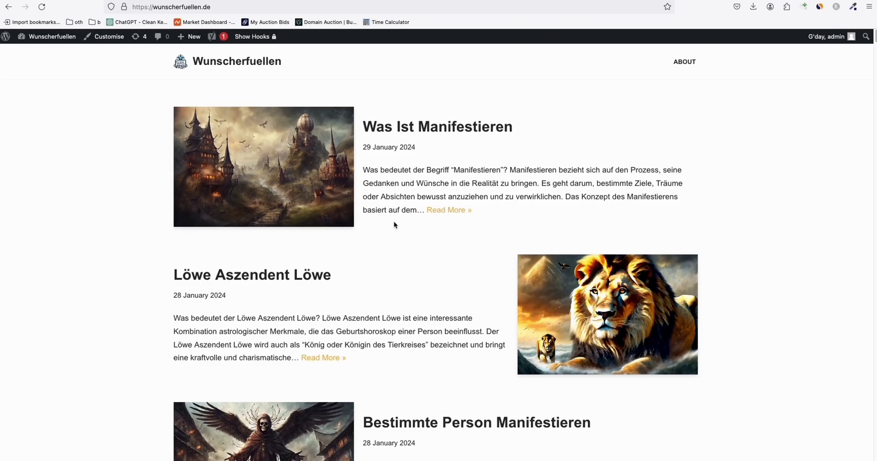
scroll(403, 231, down, 3)
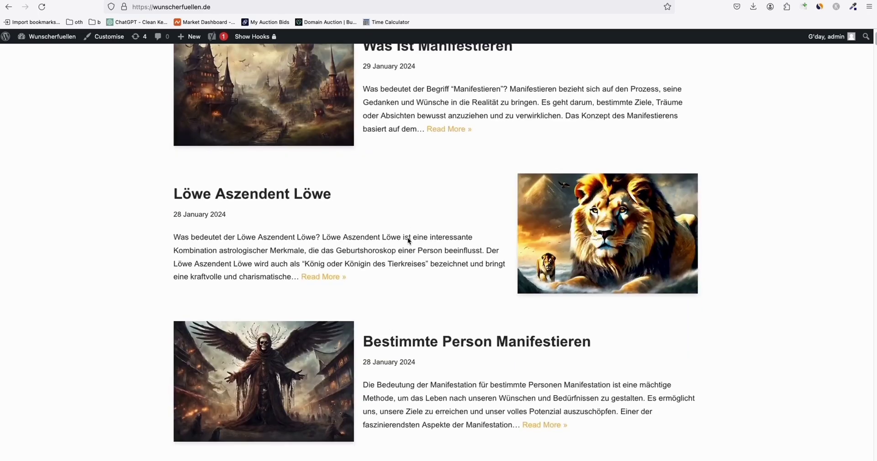
scroll(414, 249, up, 3)
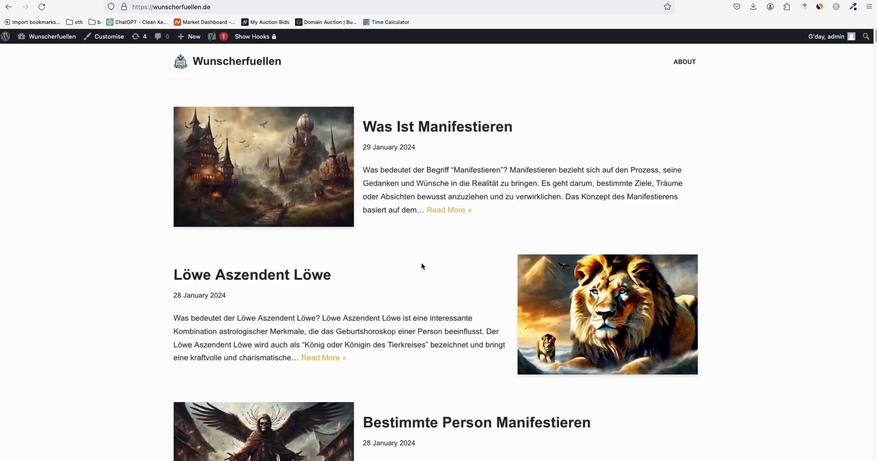
Switch to the thebestwalletforyou.com website and look over the articles on its homepage
click(592, 1)
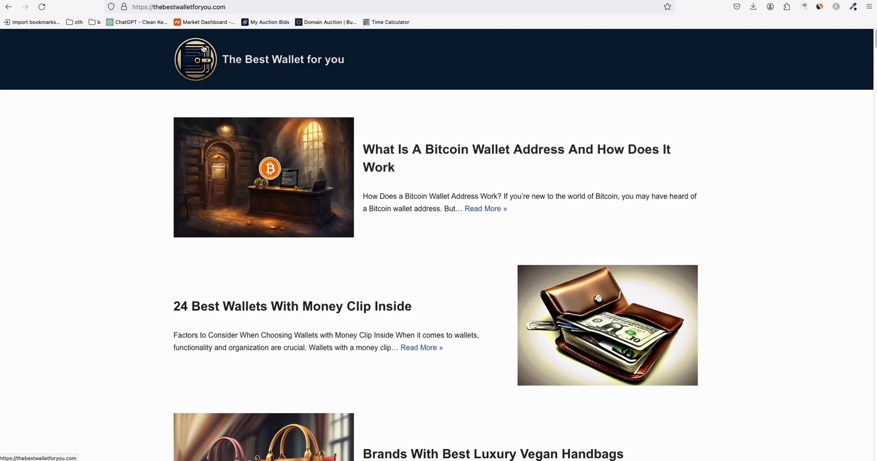
scroll(201, 42, down, 6)
scroll(516, 151, up, 5)
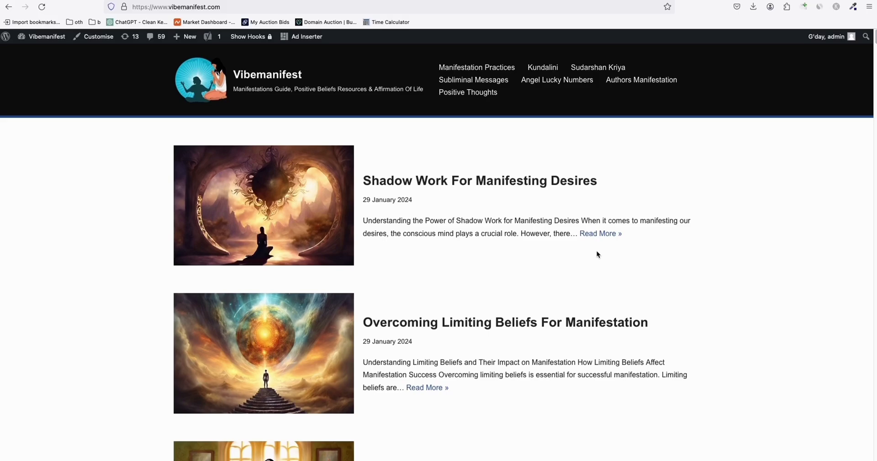
Look through the vibemanifest.com homepage posts, and check the keyword and volume list in the soil spreadsheet
scroll(597, 254, down, 4)
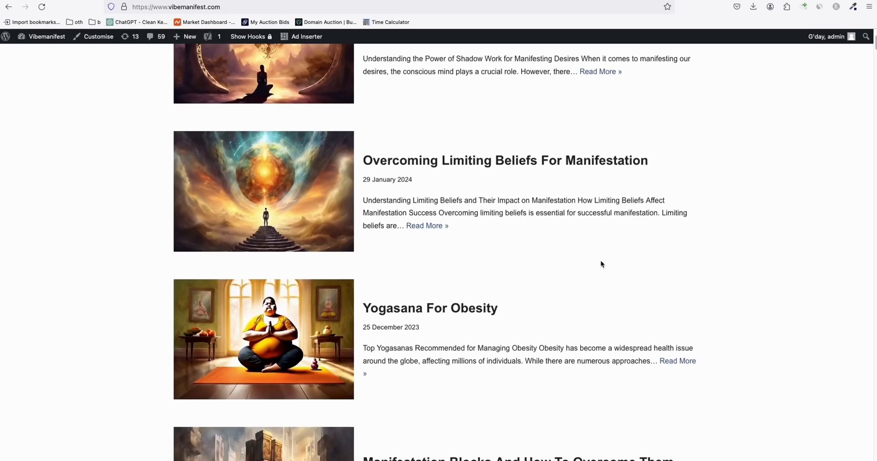
scroll(600, 270, up, 4)
scroll(599, 279, down, 6)
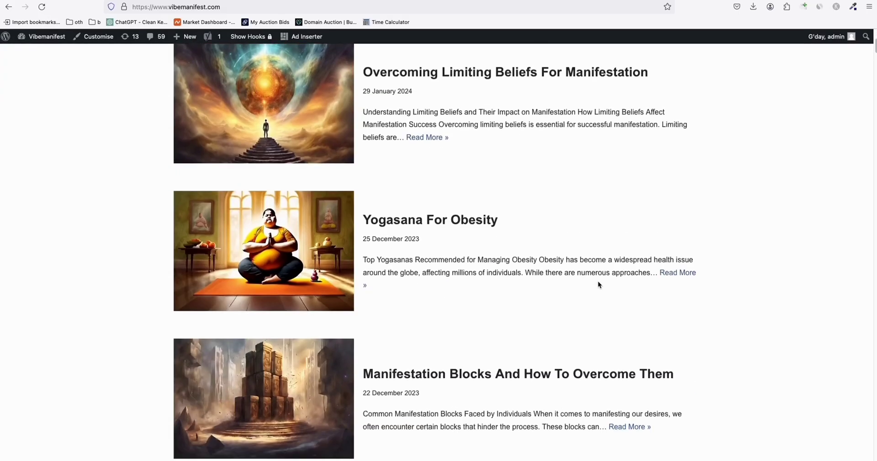
scroll(600, 284, down, 2)
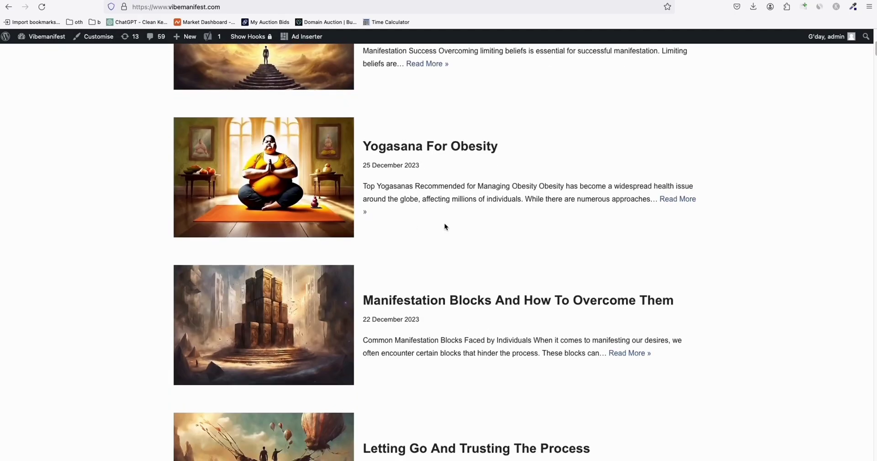
scroll(488, 233, up, 7)
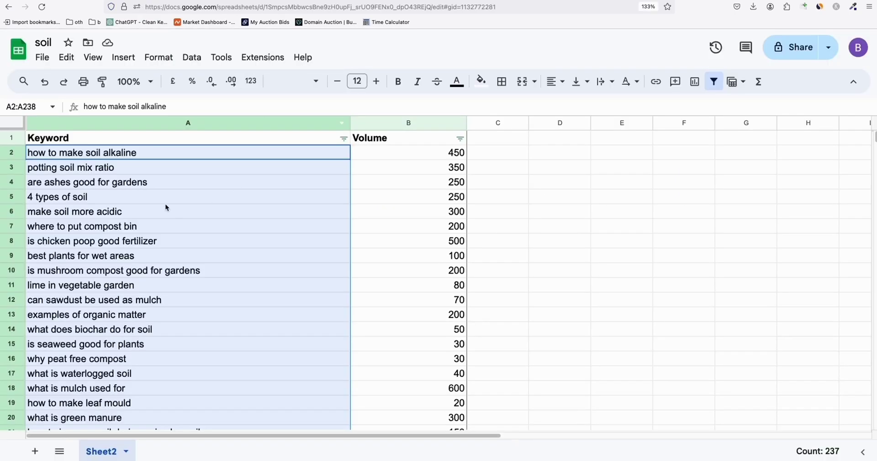
scroll(129, 216, down, 5)
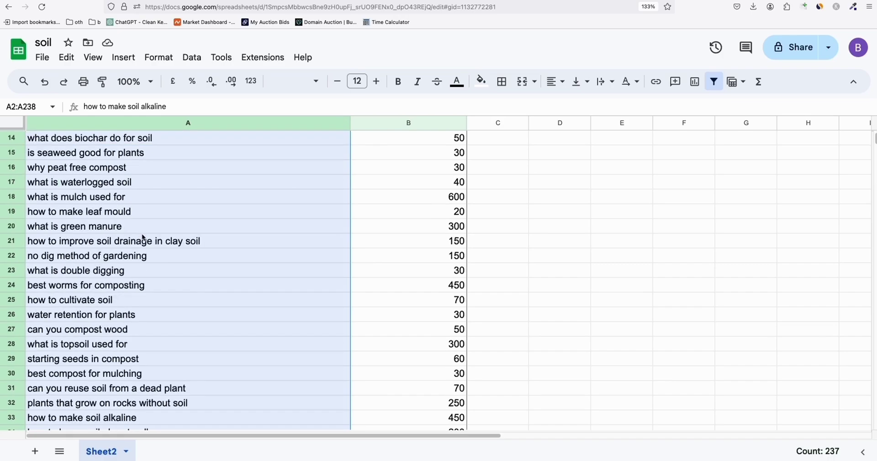
scroll(134, 254, up, 5)
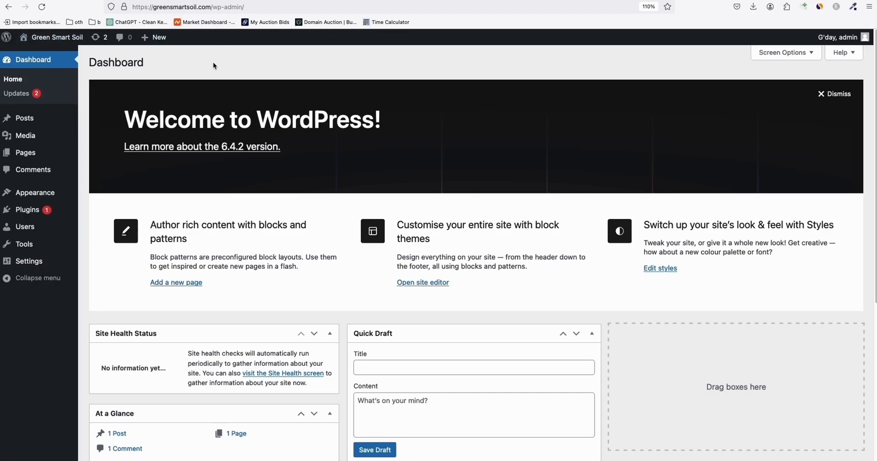
In the Green Smart Soil WordPress admin, search the plugins available to add for "wp rest api"
mouse_move(49, 213)
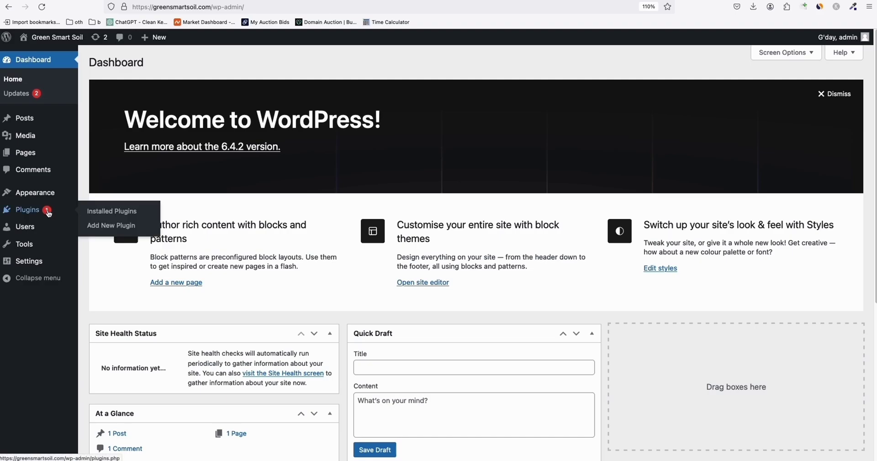
click(111, 225)
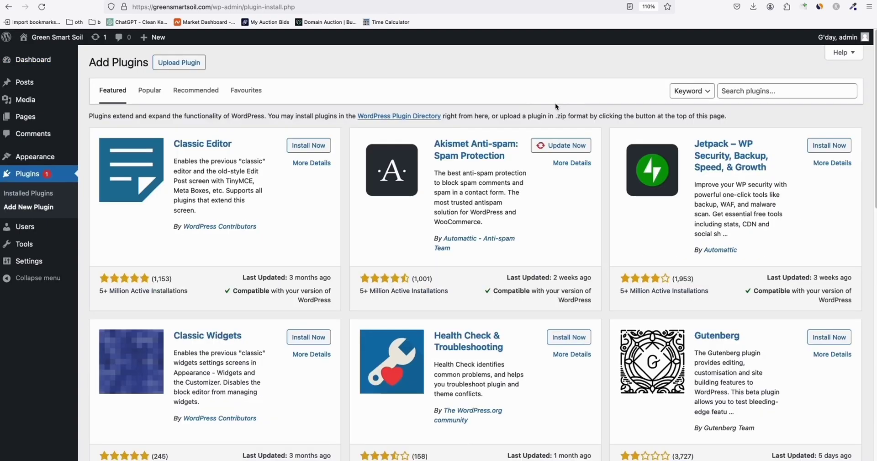
click(740, 90)
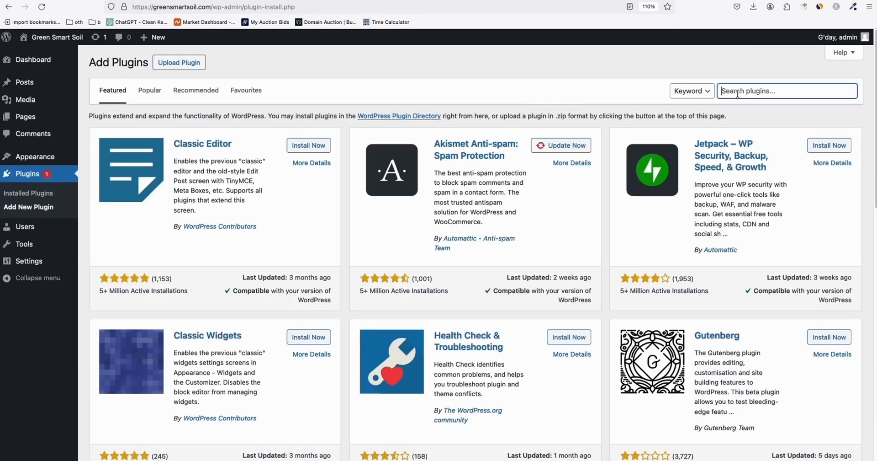
text(wp rest)
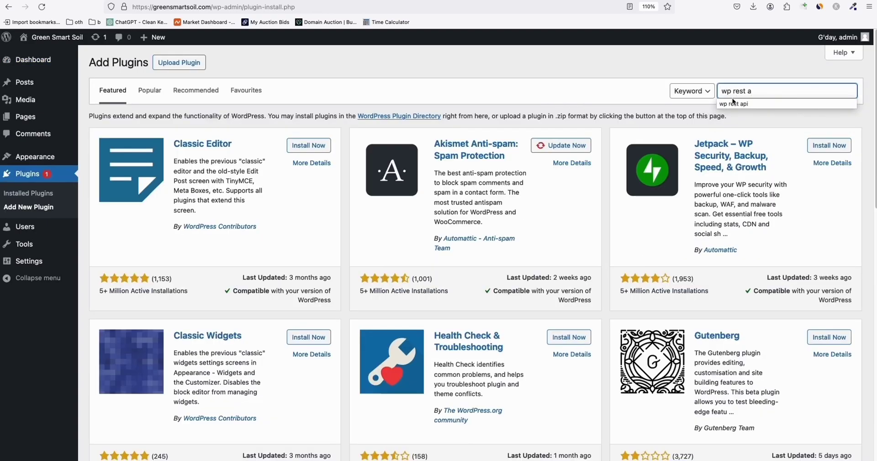
text( a)
click(733, 103)
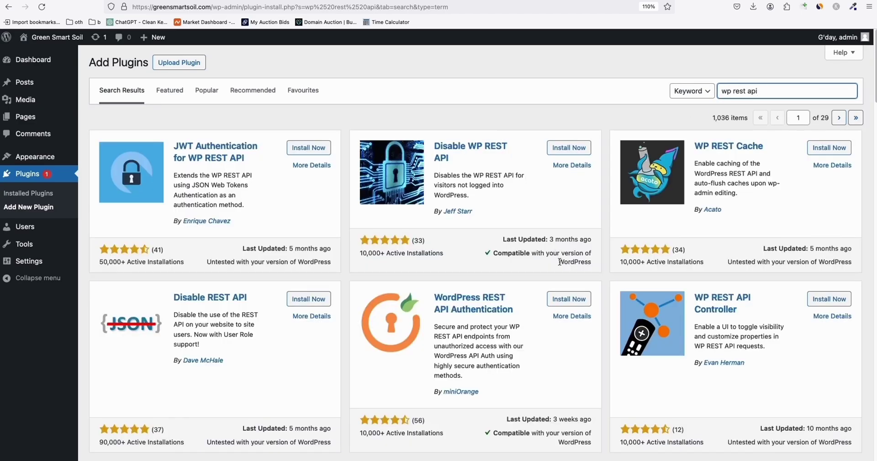
Install and activate the WordPress REST API Authentication plugin by miniOrange
click(566, 298)
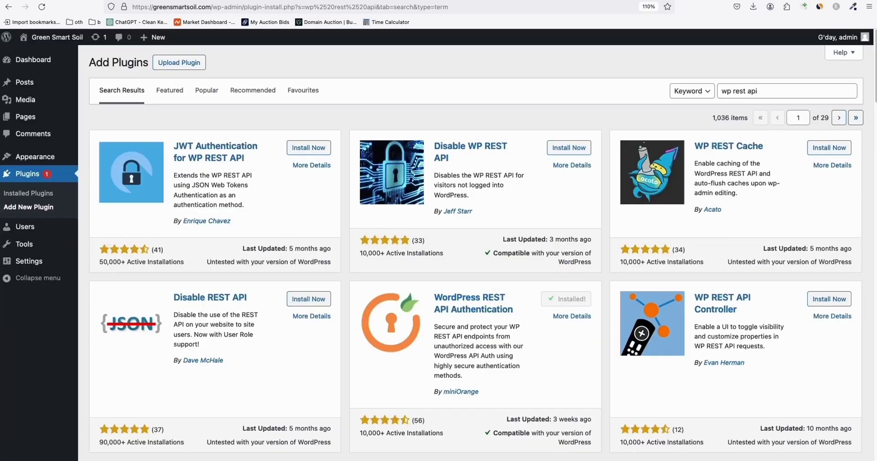
scroll(505, 282, down, 1)
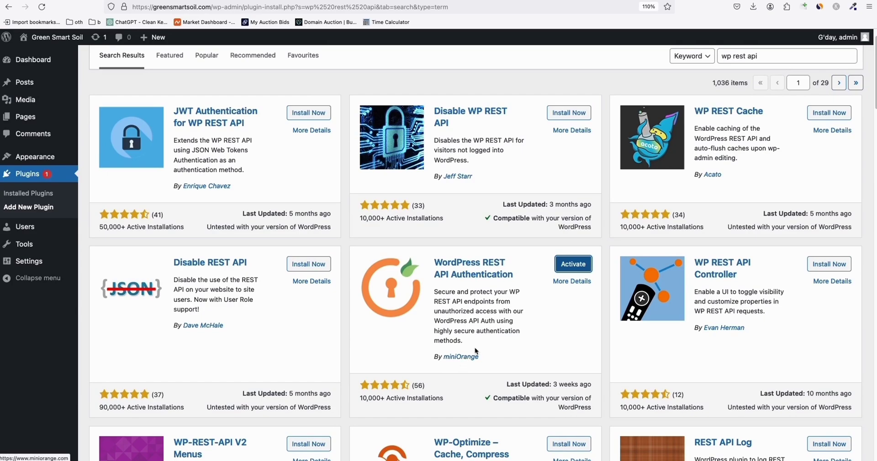
click(573, 265)
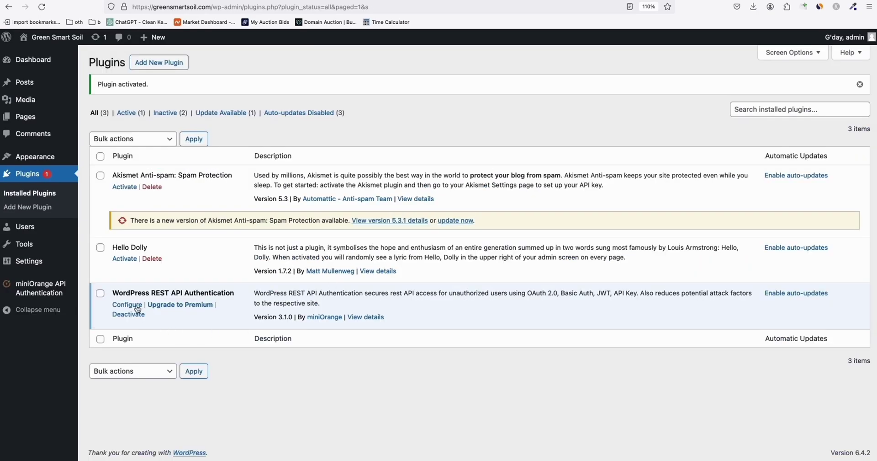
Configure the plugin's API authentication method as Basic Authentication, using Username & Password with Base64 Encoding, and save the configuration
click(127, 304)
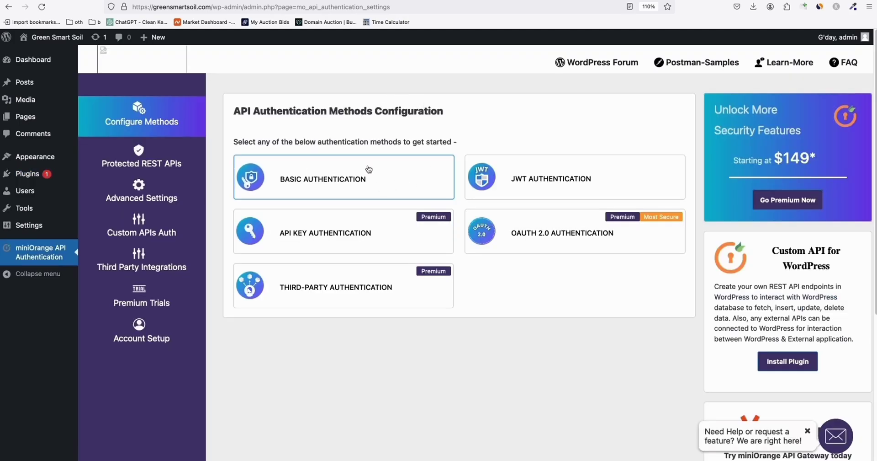
click(351, 180)
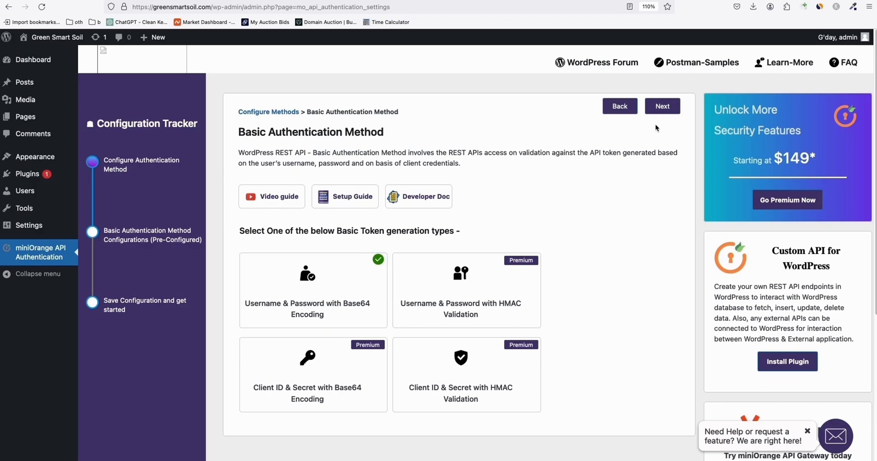
click(661, 110)
click(670, 112)
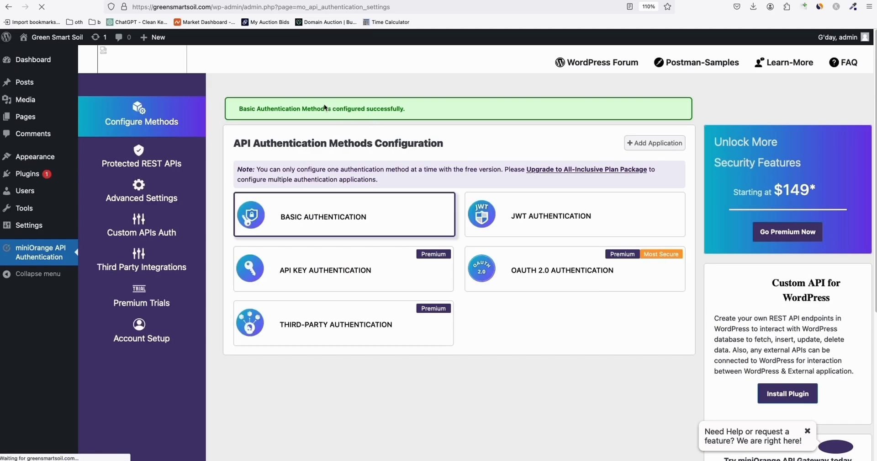
click(319, 220)
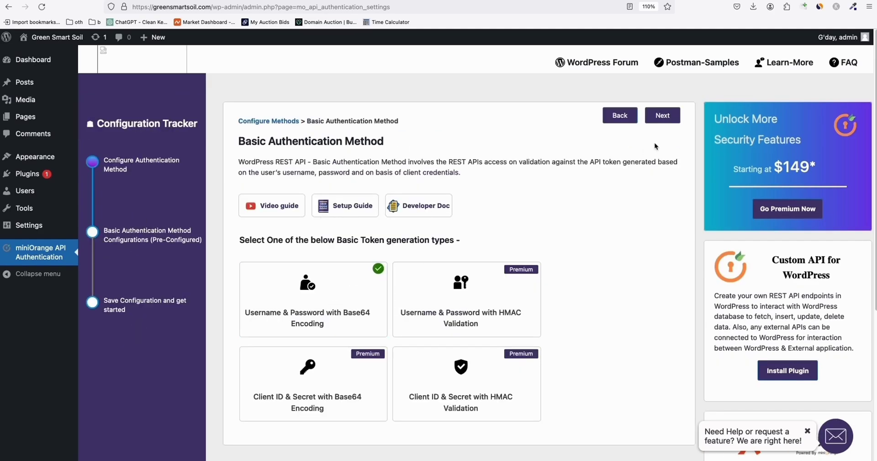
click(665, 117)
click(663, 118)
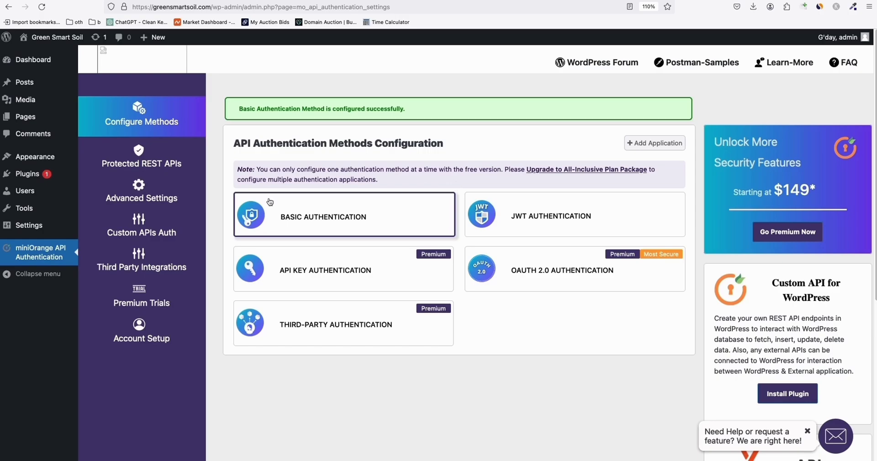
Set up a new WordPress user with the username ras and the Editor role, with the account notification email turned off
mouse_move(28, 191)
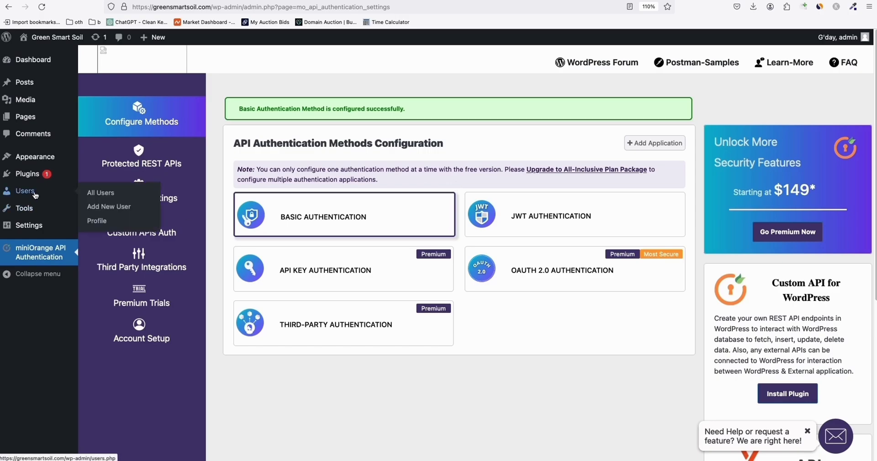
click(108, 206)
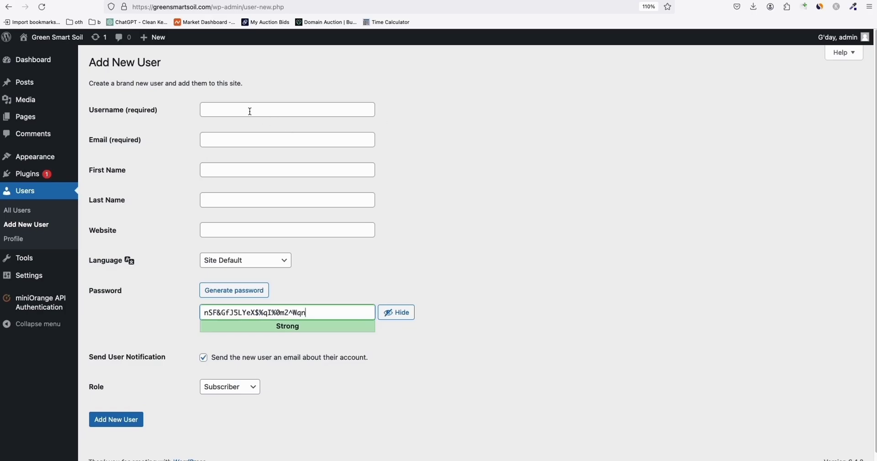
click(251, 110)
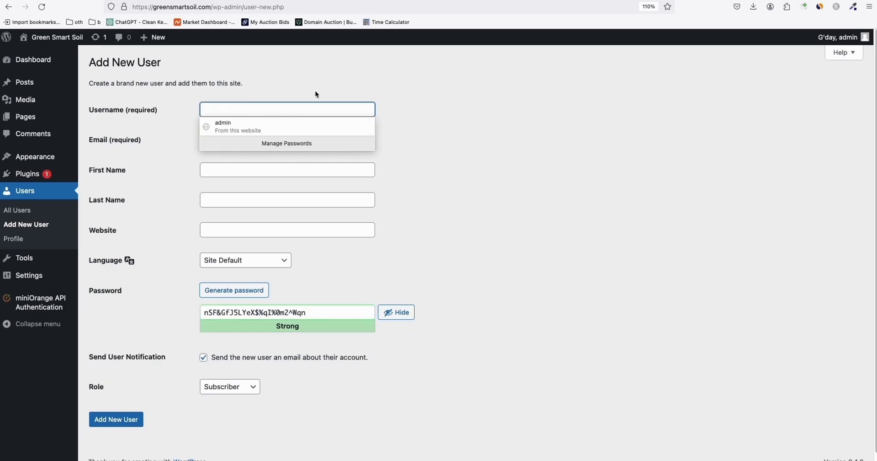
text(ras)
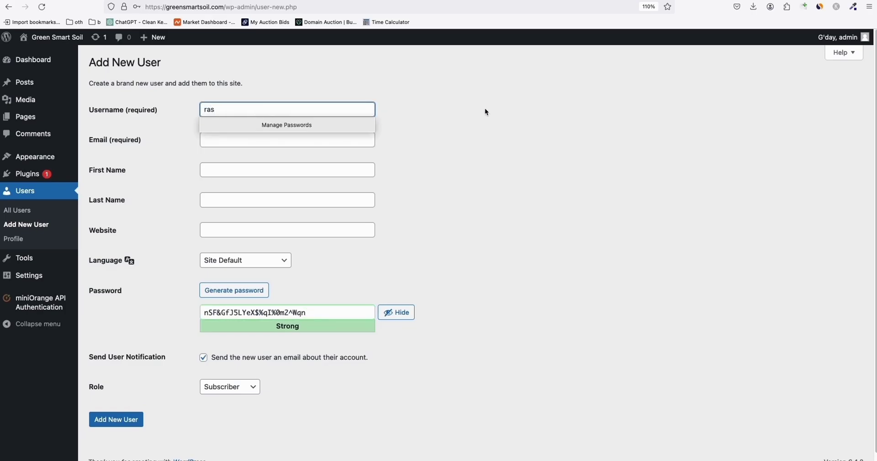
click(487, 110)
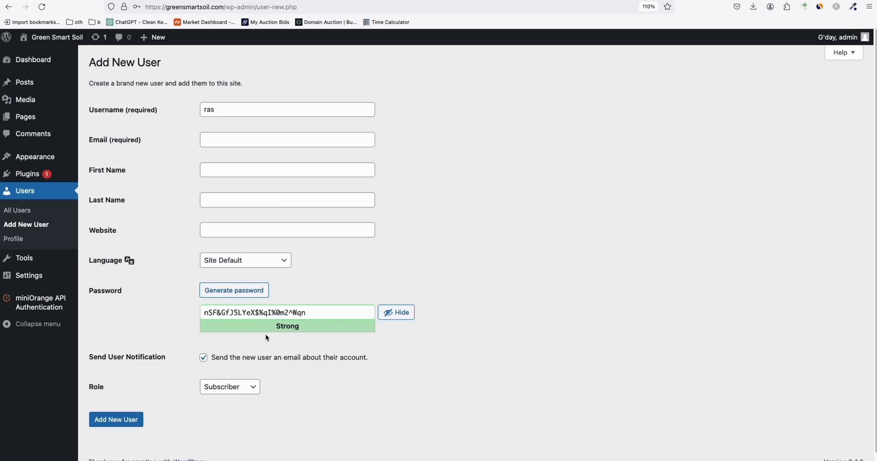
scroll(267, 337, down, 1)
click(244, 350)
click(239, 377)
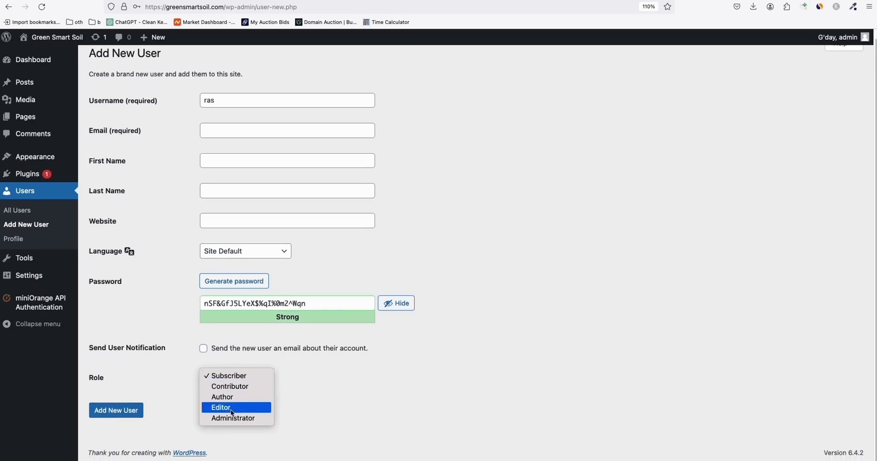
click(232, 412)
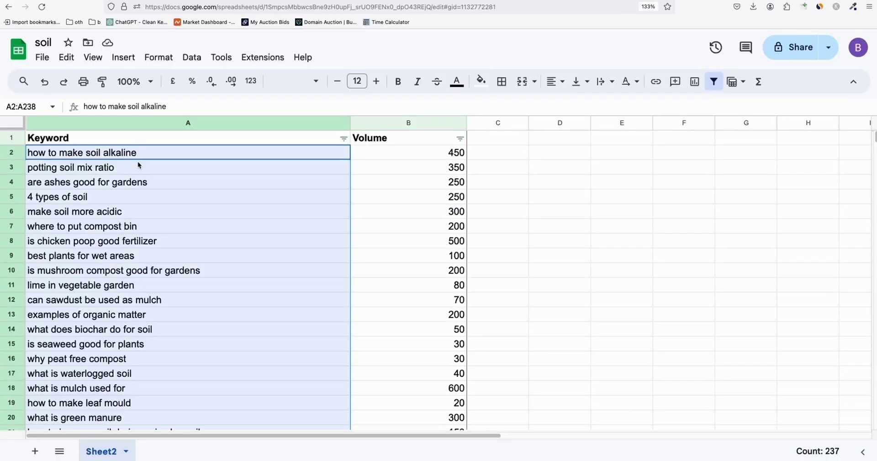
In the soil spreadsheet, fill the keyword cell "how to make soil alkaline" with yellow
click(138, 165)
click(111, 154)
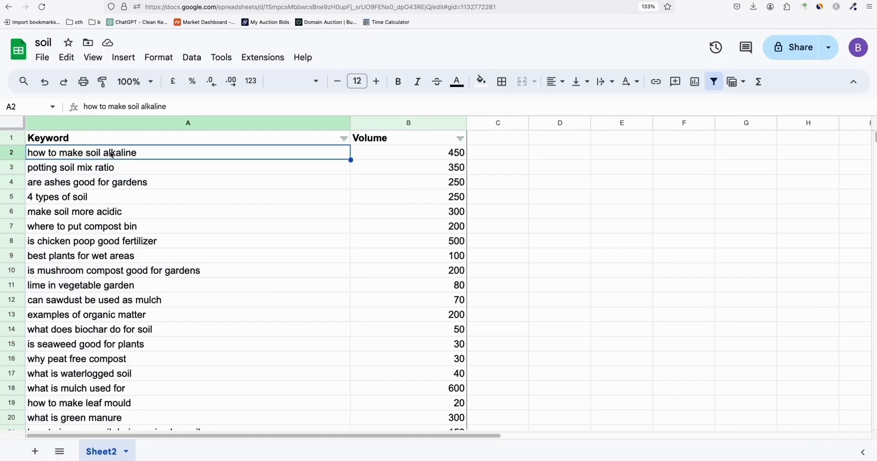
click(481, 82)
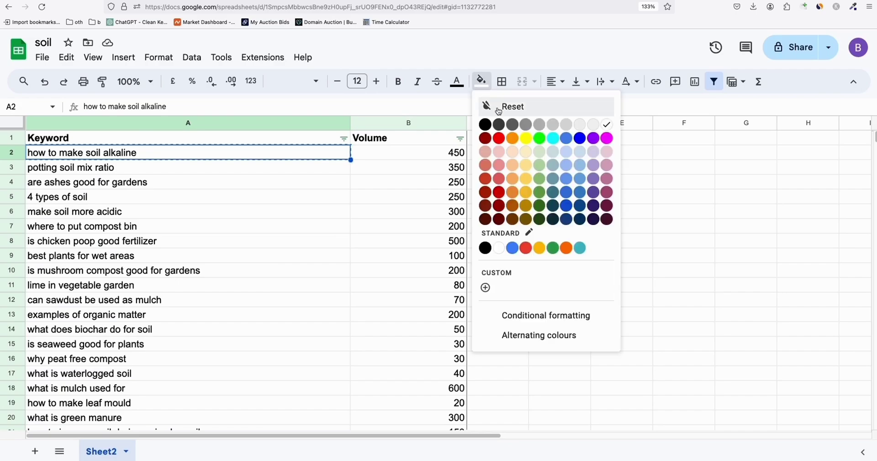
click(525, 138)
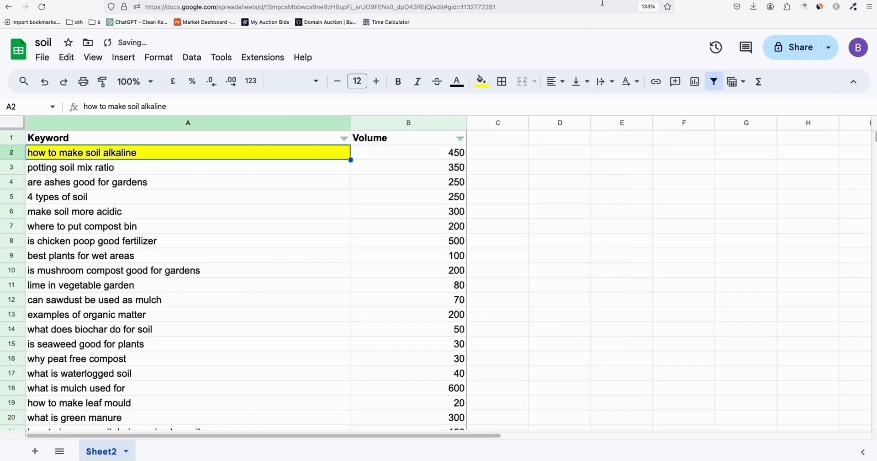
Switch to Article AI Generator and start a single article with the keyword "how to make soil alkaline"
key(ctrl+Tab)
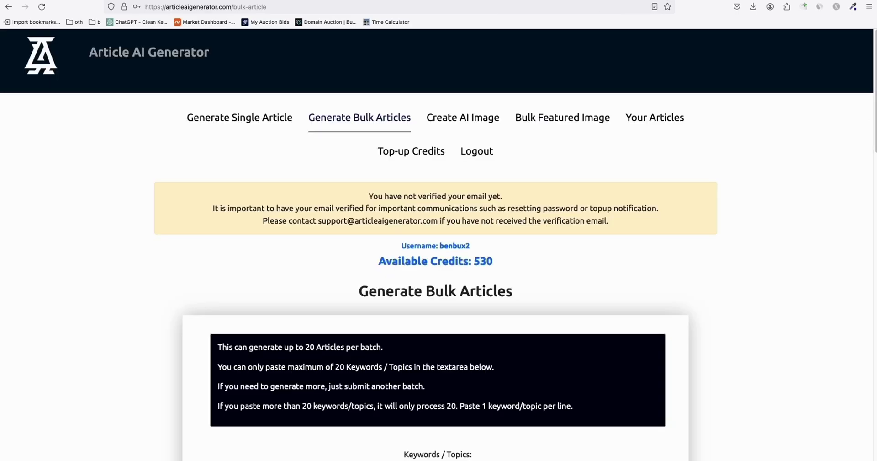
click(249, 123)
scroll(326, 247, down, 3)
click(325, 247)
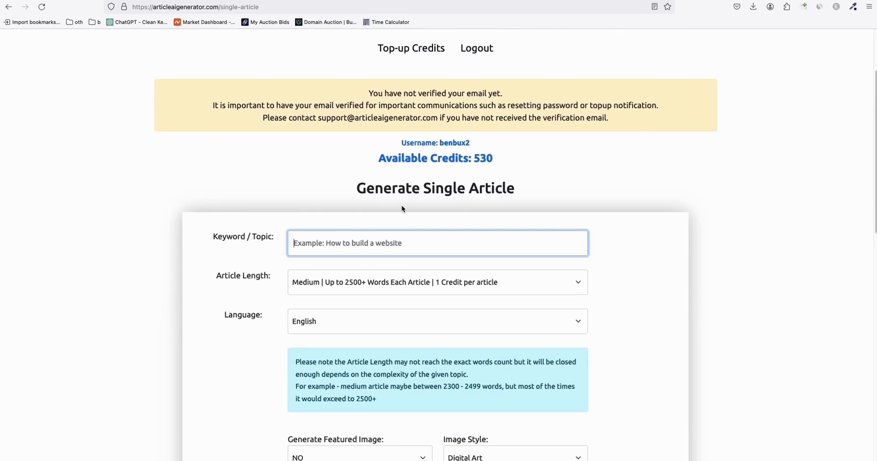
text(how to make soil alkaline)
scroll(486, 190, down, 2)
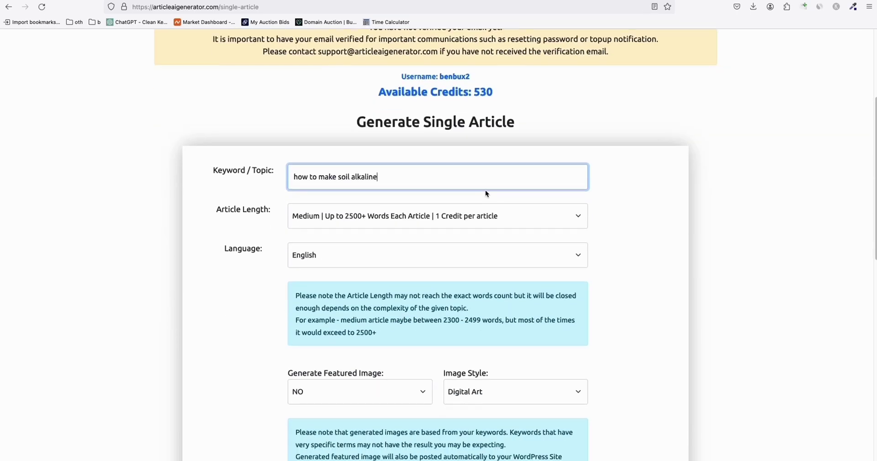
scroll(716, 154, down, 2)
scroll(714, 153, down, 3)
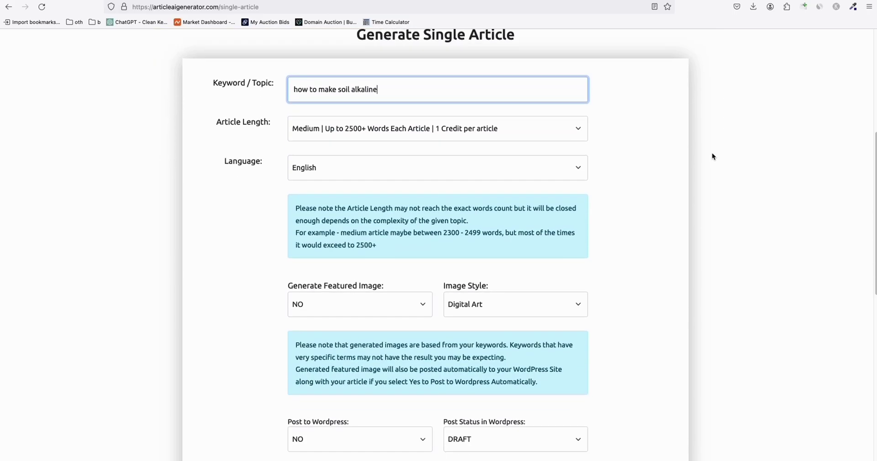
Set the article's featured image generation to YES, and look at the post images on goodluckspell.com
click(359, 250)
click(329, 249)
click(210, 252)
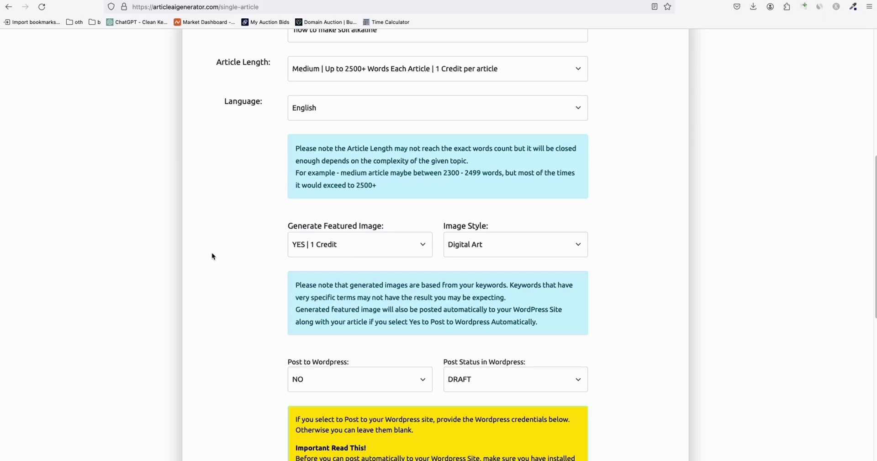
scroll(218, 258, down, 1)
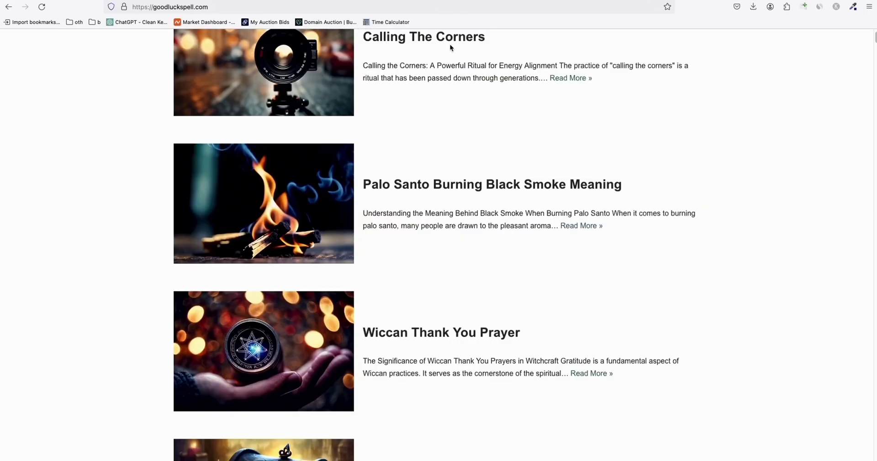
scroll(301, 149, up, 4)
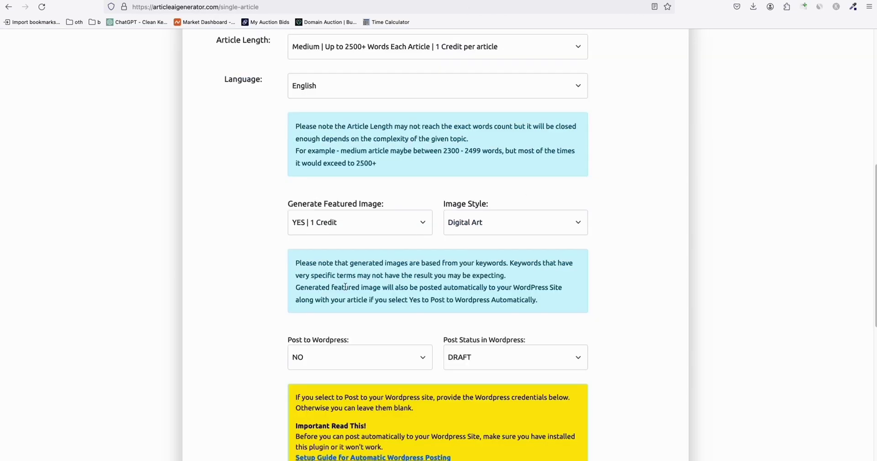
Set the article to post to WordPress with the post status PUBLISHED
scroll(457, 228, down, 4)
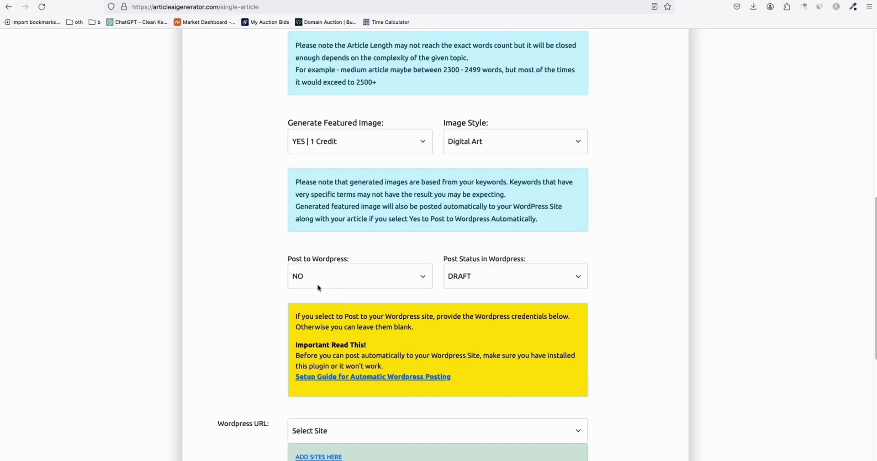
click(316, 283)
click(316, 281)
click(489, 274)
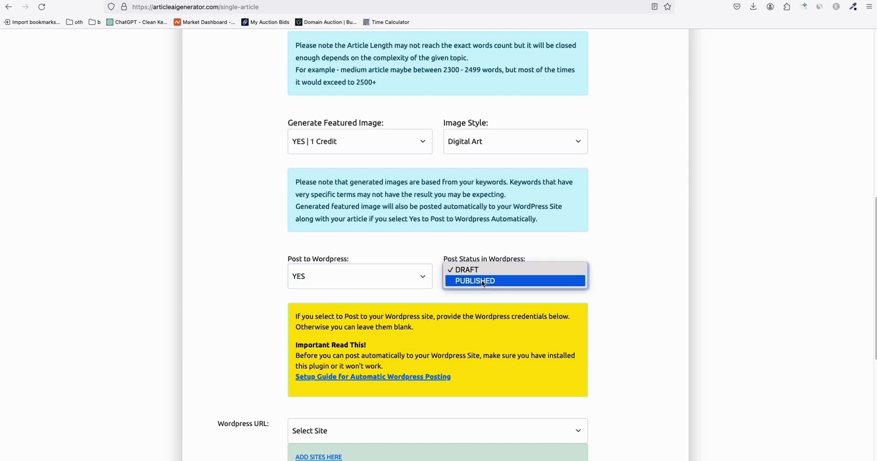
click(481, 280)
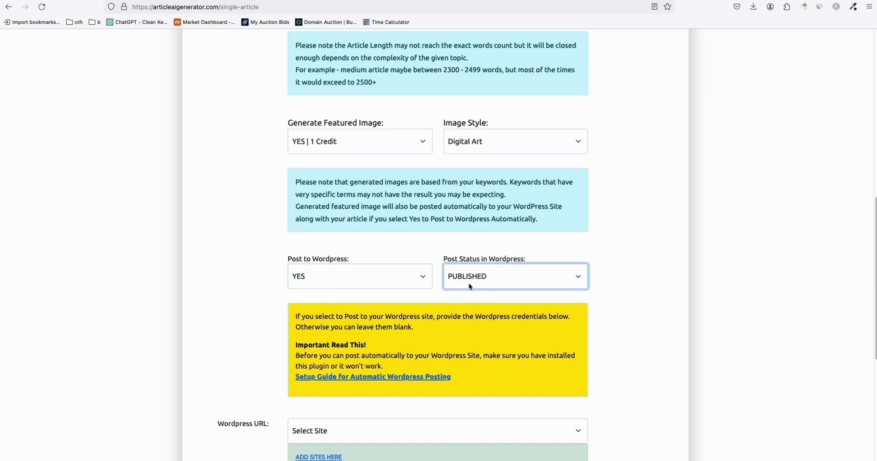
scroll(400, 315, down, 3)
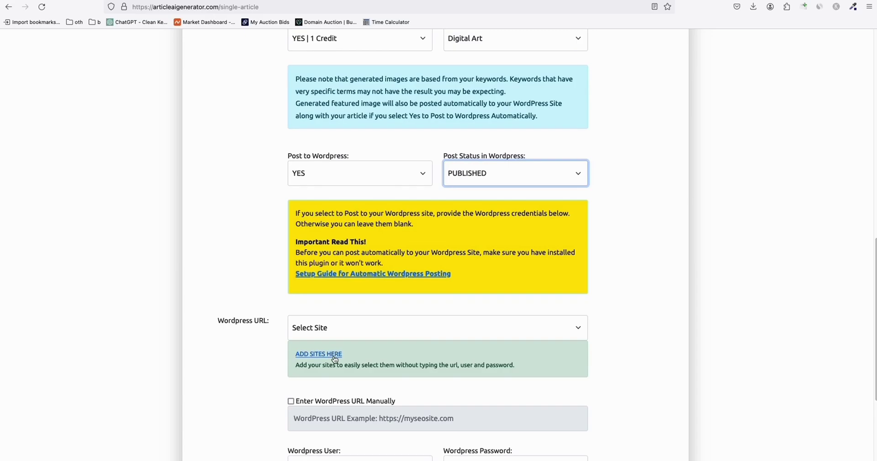
scroll(333, 358, down, 3)
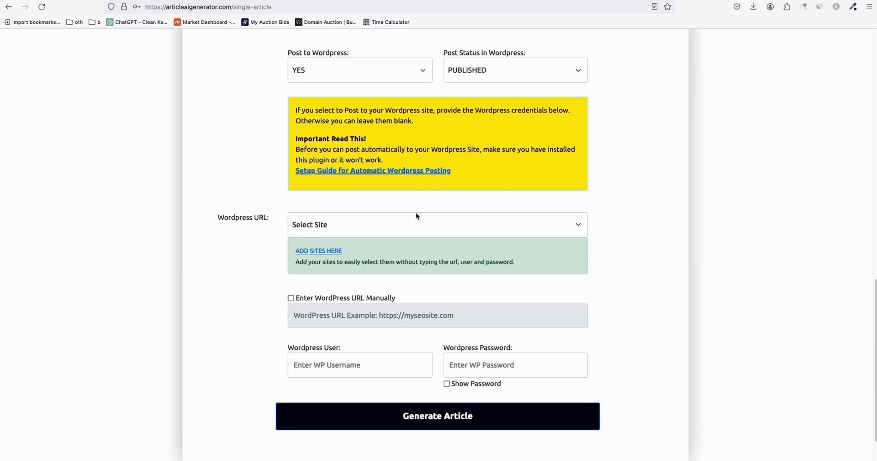
click(414, 223)
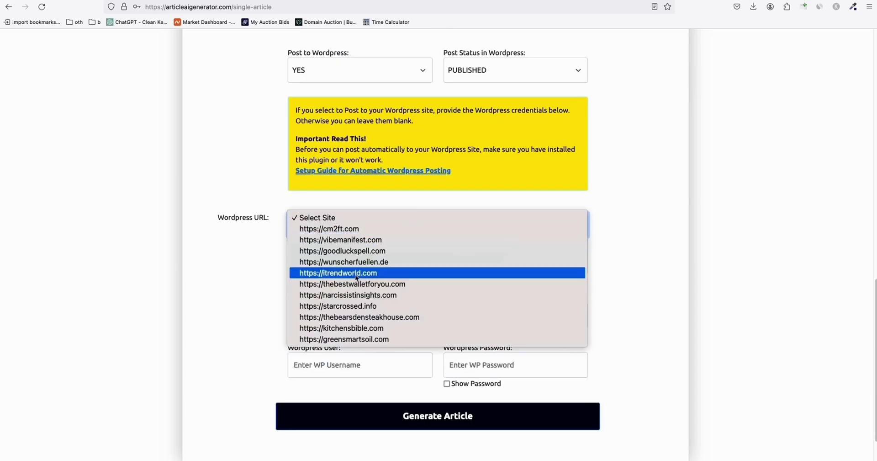
click(361, 339)
scroll(242, 288, down, 1)
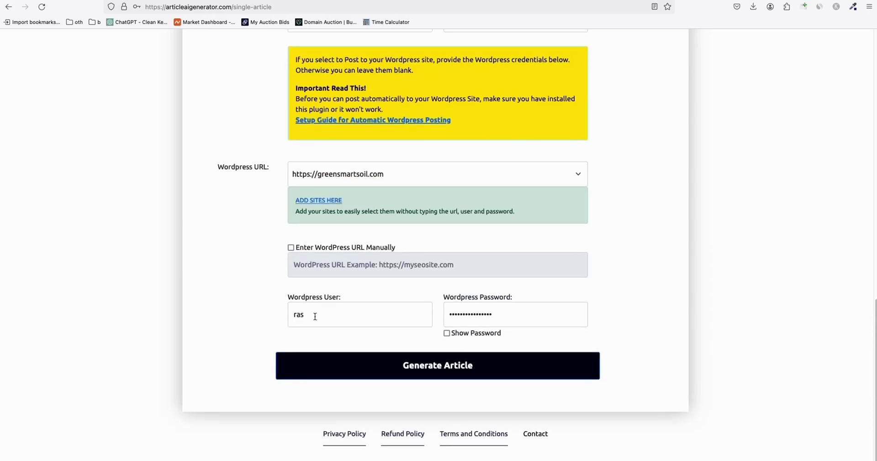
click(450, 373)
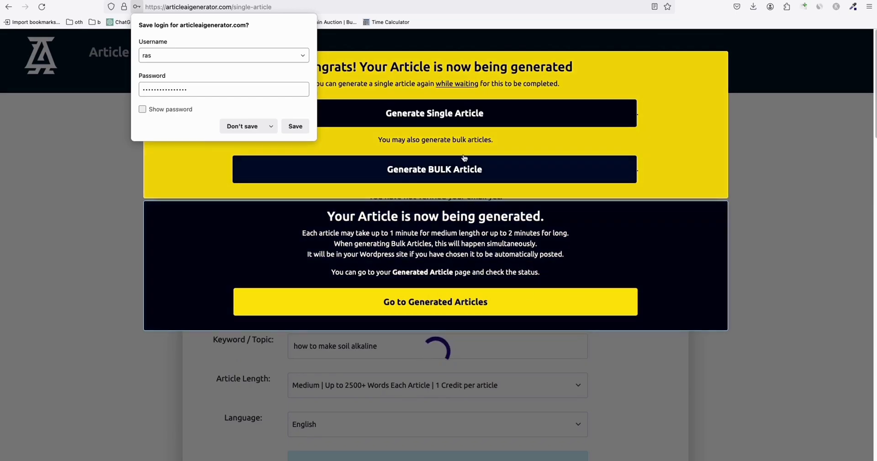
Check the status, post result and WordPress link of the soil alkaline article in the list of generated articles
click(464, 158)
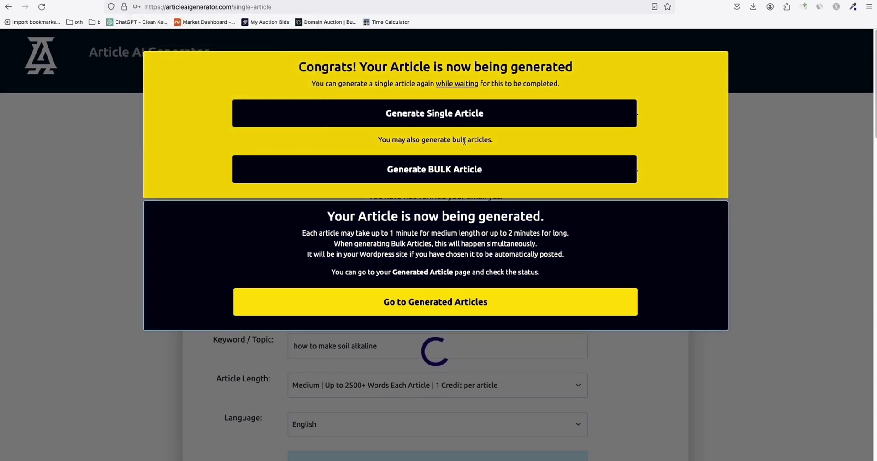
click(440, 115)
scroll(554, 160, down, 1)
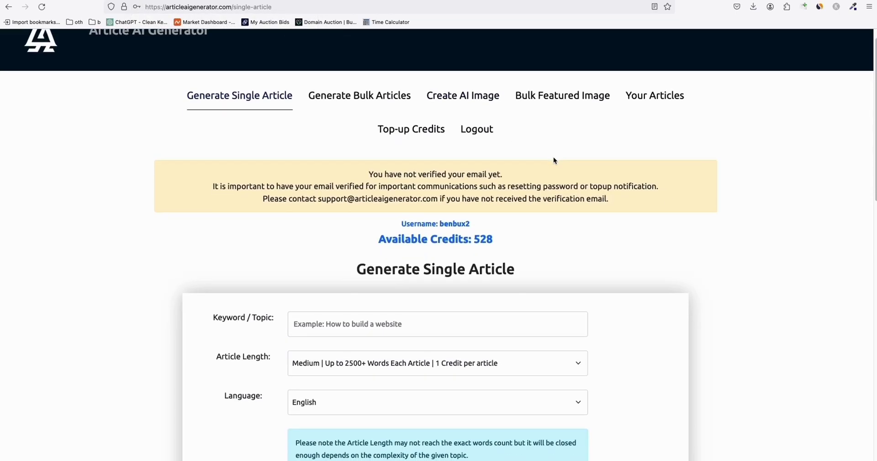
scroll(554, 160, down, 1)
scroll(557, 162, up, 2)
click(655, 121)
scroll(748, 208, down, 5)
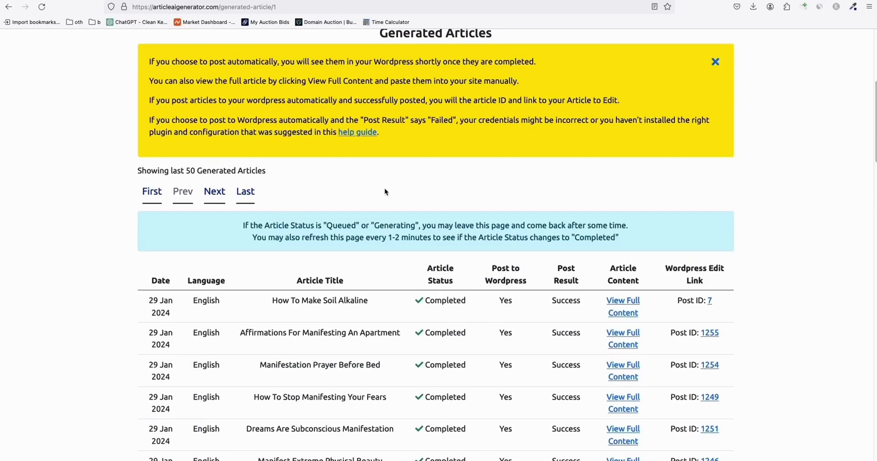
double_click(368, 300)
click(681, 301)
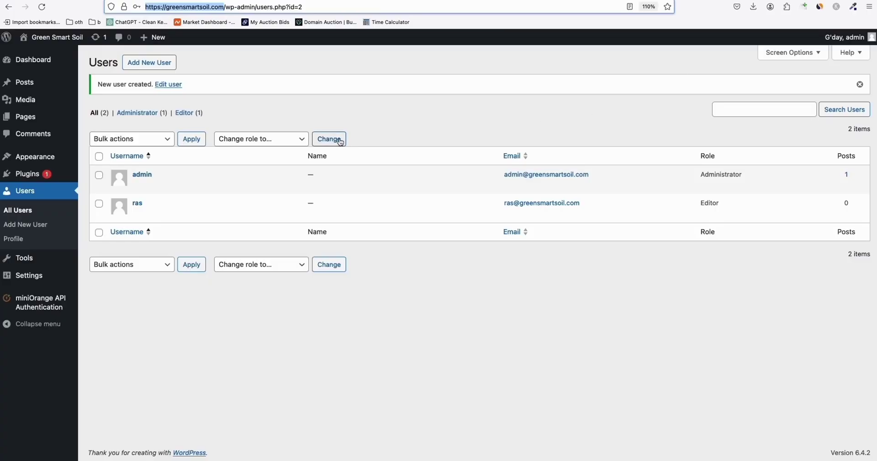
In the Green Smart Soil WordPress admin, move the "Hello world!" post to the trash
click(25, 83)
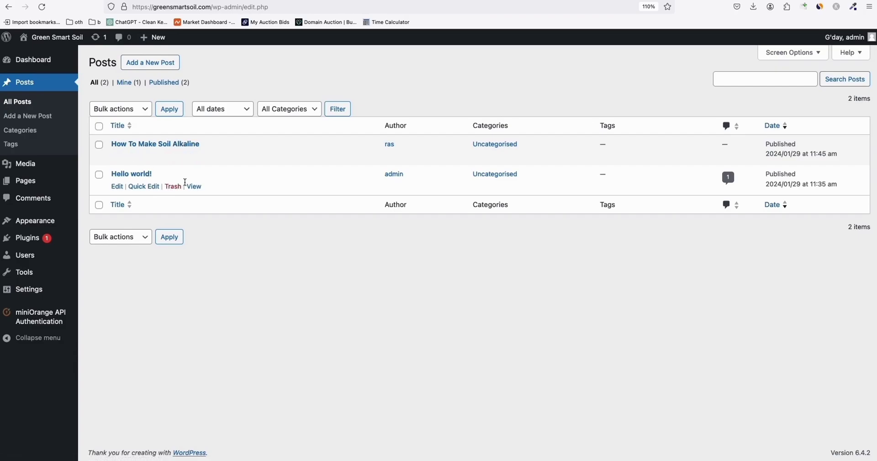
click(173, 186)
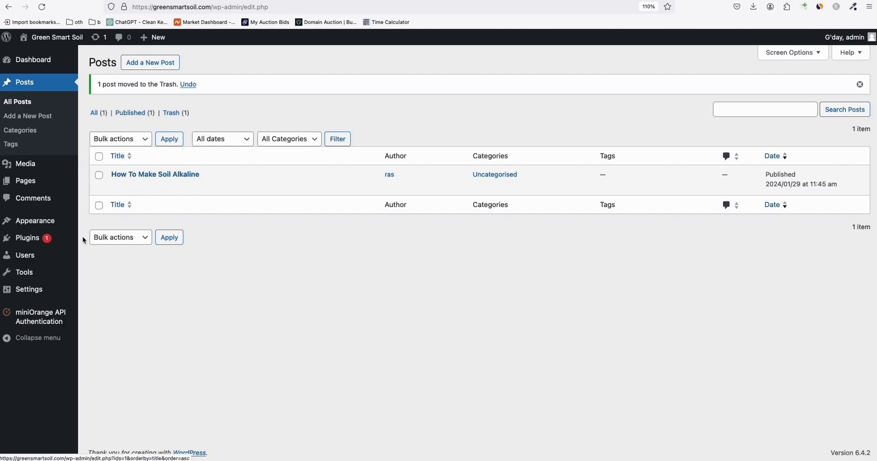
Change the site's permalink structure to Post name and save the change
mouse_move(66, 294)
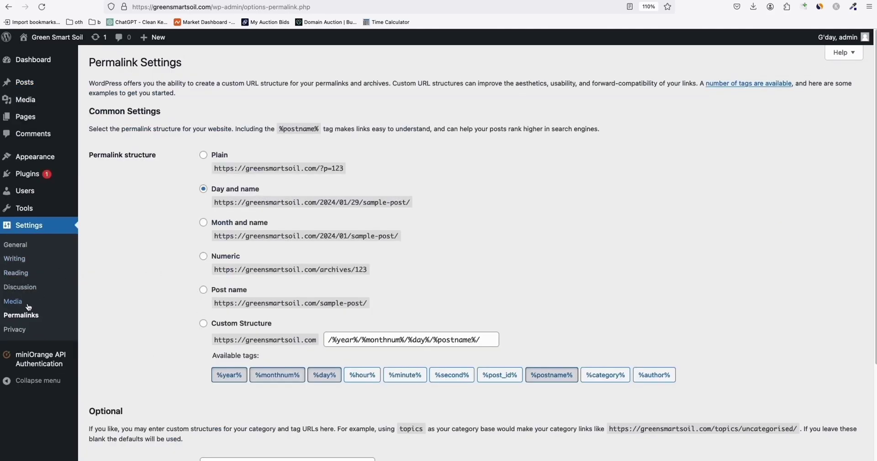
click(203, 290)
scroll(151, 301, down, 5)
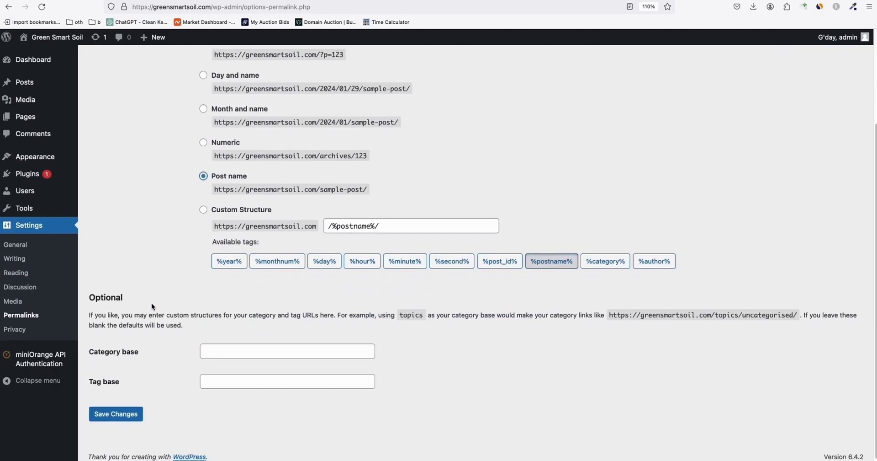
click(116, 409)
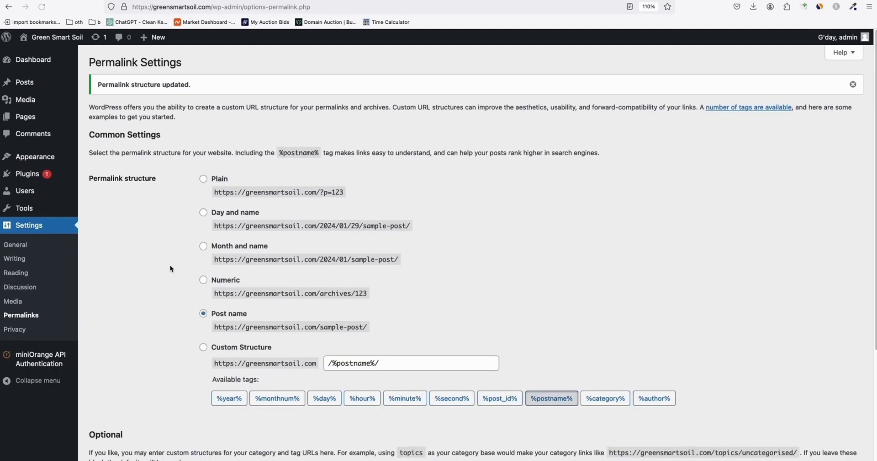
mouse_move(47, 86)
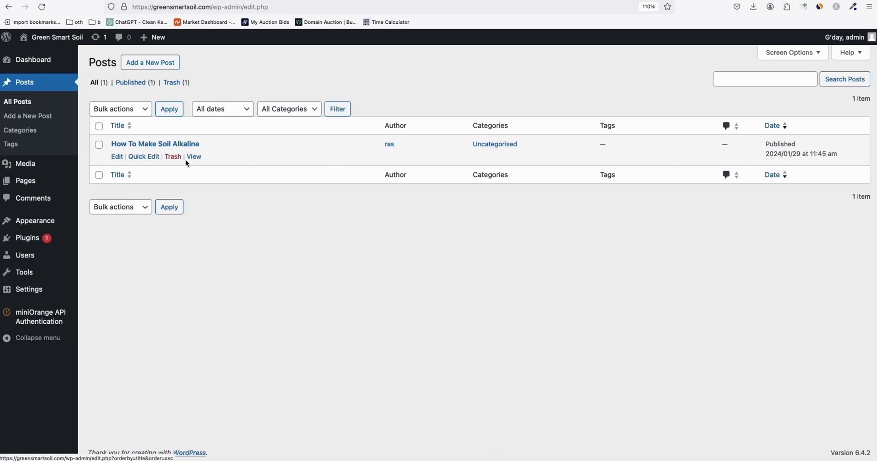
View the published soil alkaline post on the live site and review its featured image and article text
right_click(194, 157)
click(205, 163)
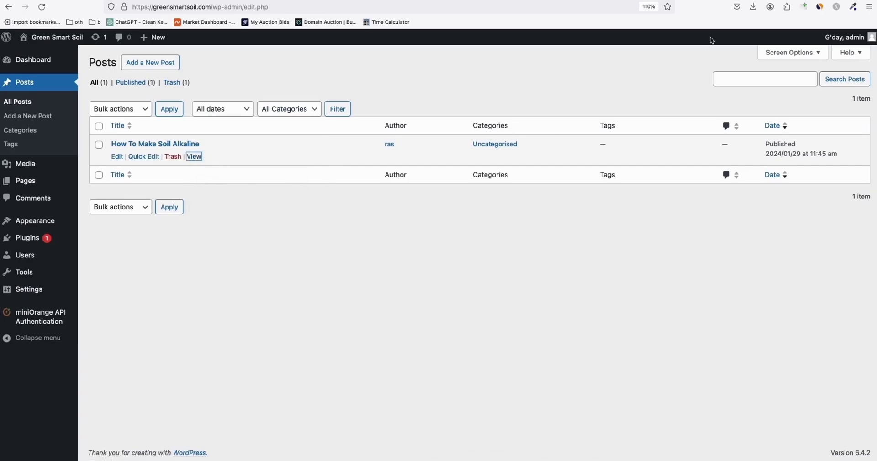
key(ctrl+Tab)
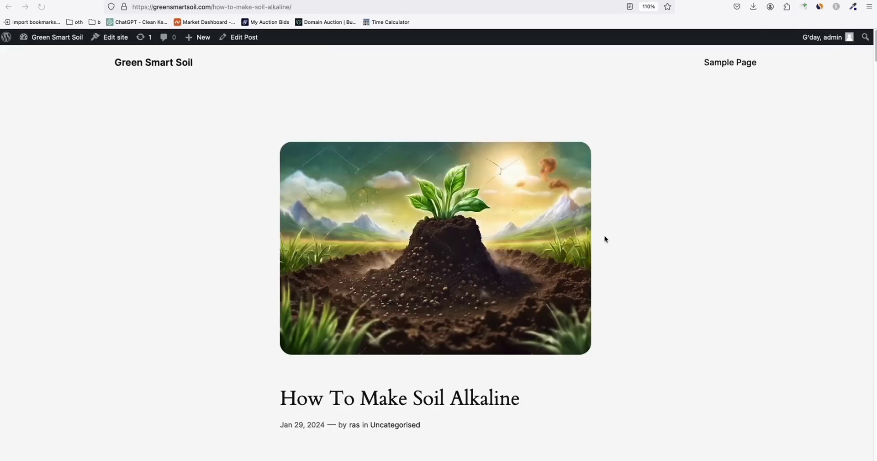
scroll(446, 224, down, 4)
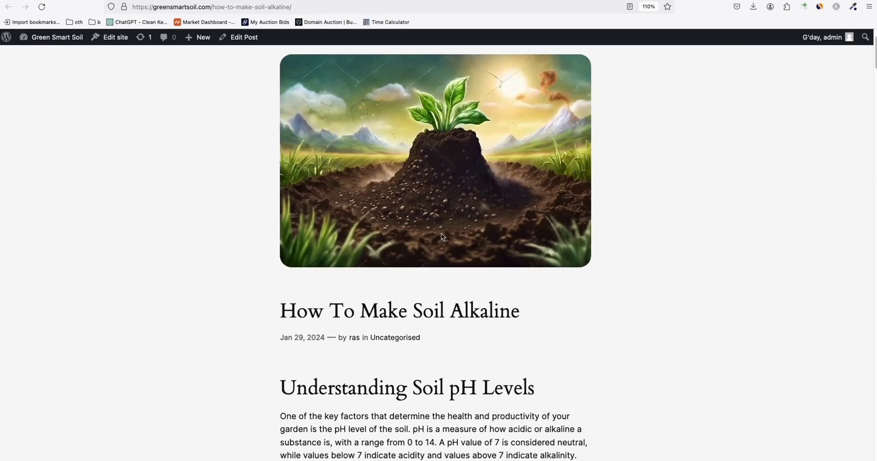
scroll(396, 212, down, 6)
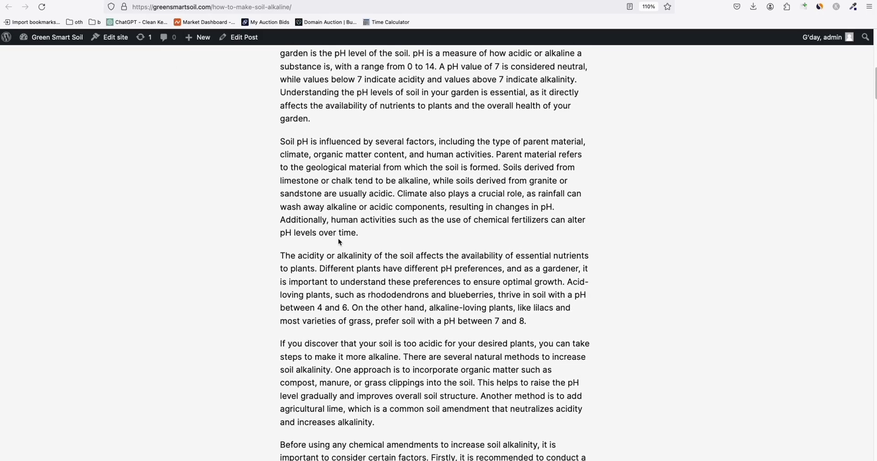
scroll(339, 237, up, 10)
scroll(339, 240, down, 15)
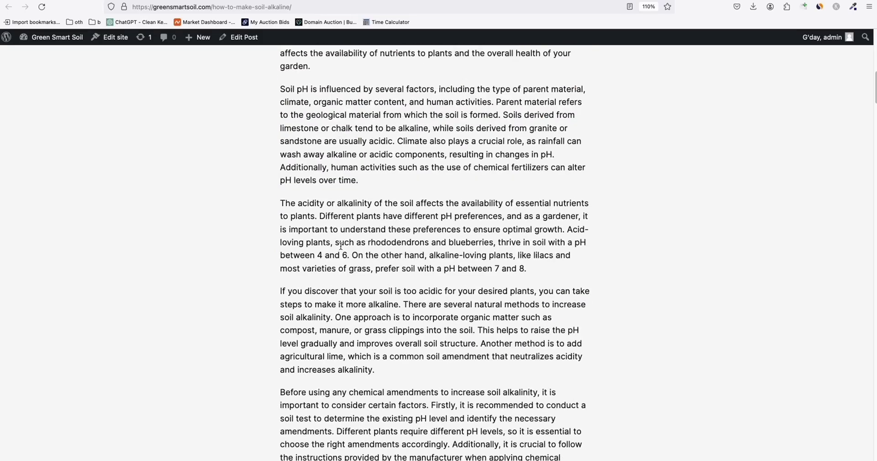
scroll(541, 195, up, 9)
scroll(541, 196, down, 20)
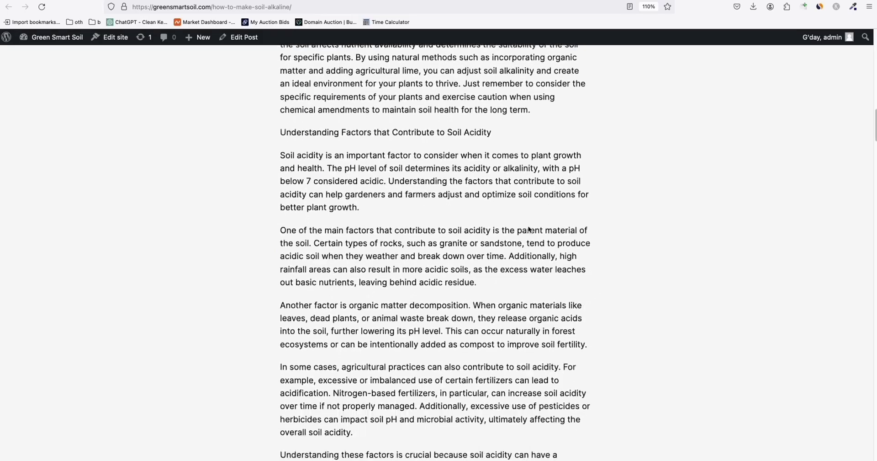
scroll(525, 237, up, 8)
scroll(525, 238, down, 20)
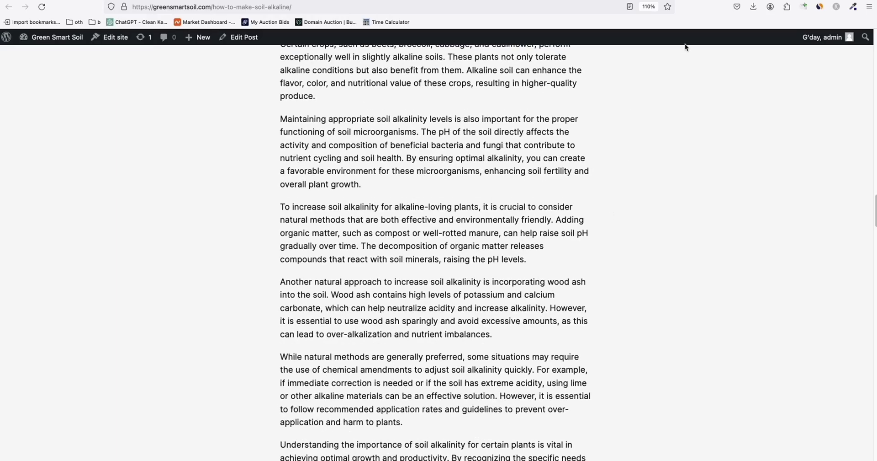
scroll(698, 147, up, 20)
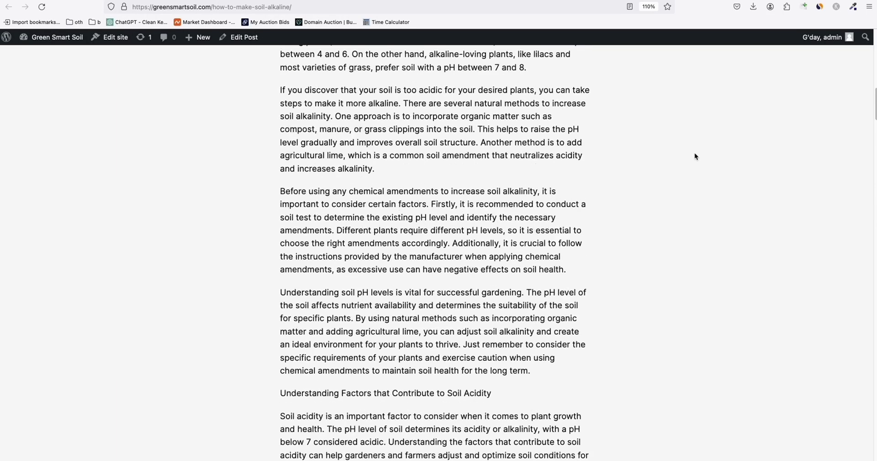
scroll(694, 157, up, 4)
In the soil spreadsheet, copy the 20 keywords in A3:A22, from "potting soil mix ratio" to "no dig method of gardening"
click(121, 1)
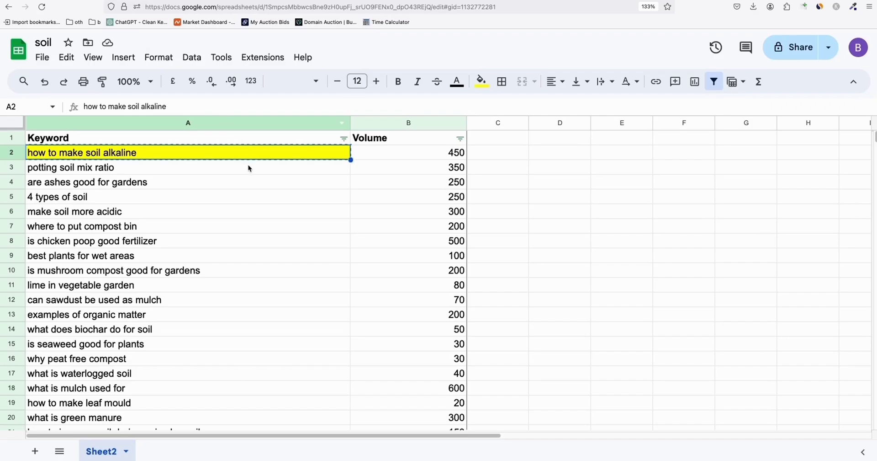
click(87, 169)
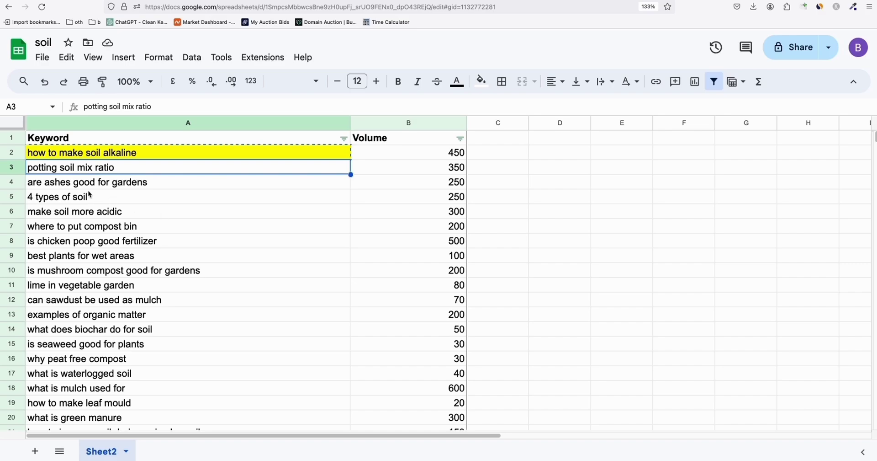
scroll(99, 210, down, 1)
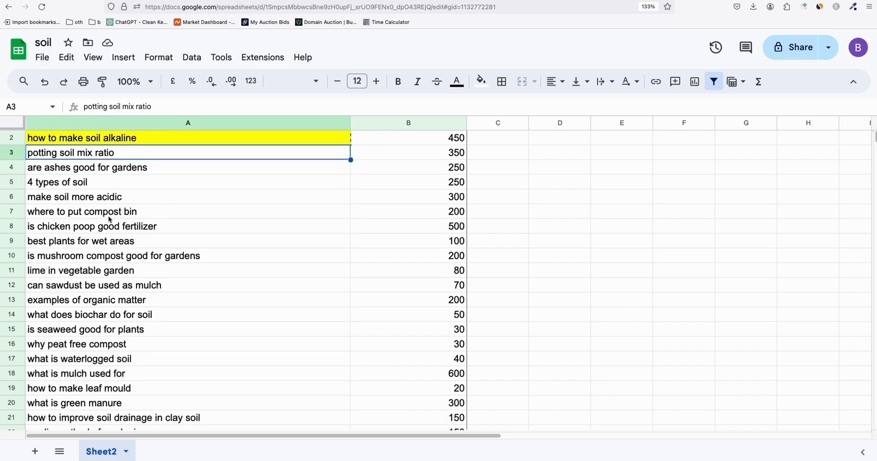
shift+click(87, 416)
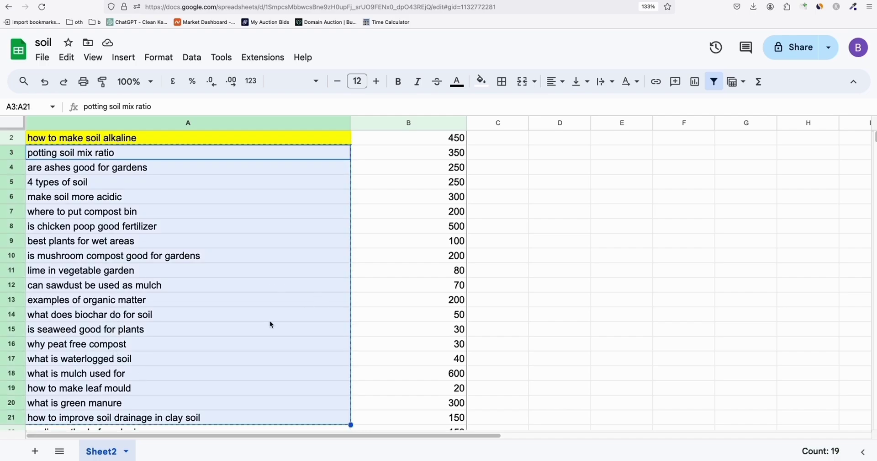
scroll(270, 324, down, 3)
shift+click(97, 387)
key(ctrl+c)
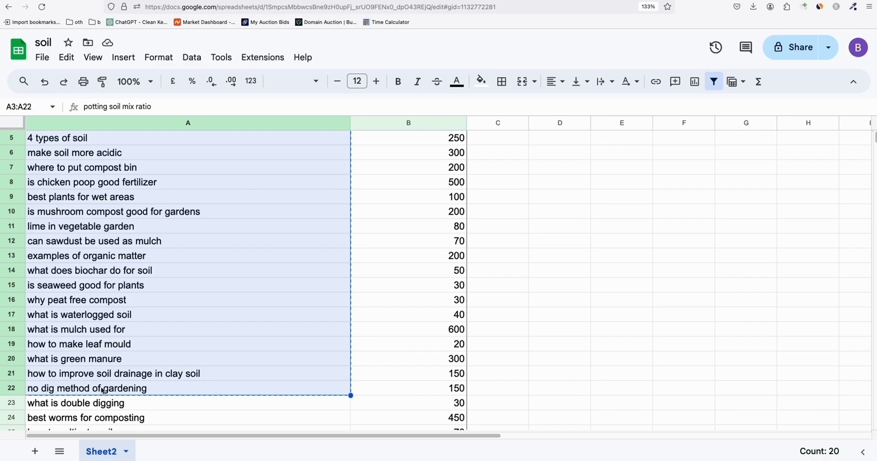
Fill the copied keyword cells A3:A22 with yellow
scroll(258, 282, up, 2)
click(481, 82)
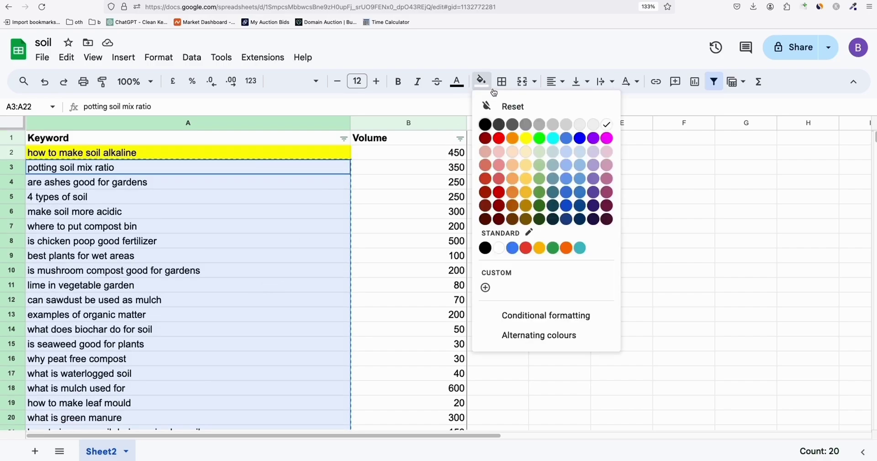
click(526, 137)
Switch to Article AI Generator and paste the copied keywords as the topics for a bulk article batch
key(ctrl+Tab)
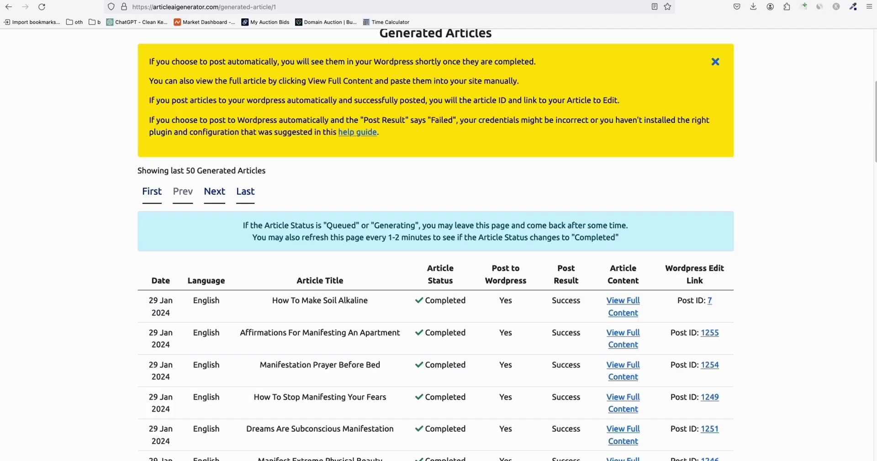
scroll(492, 136, up, 5)
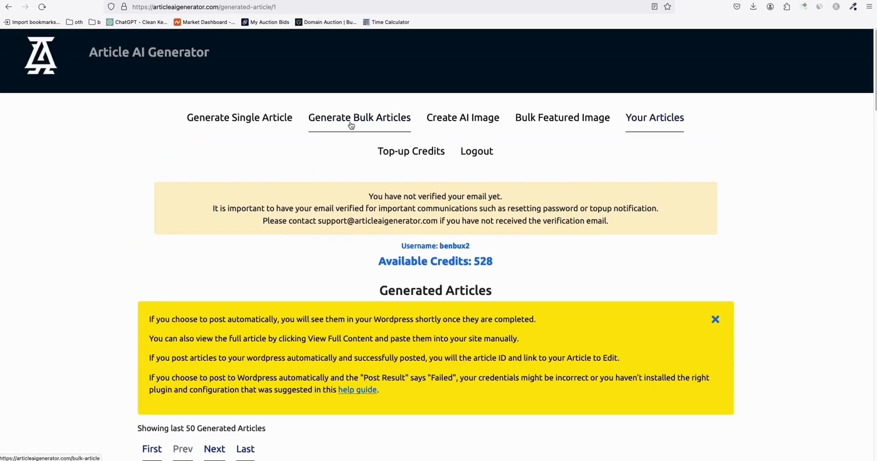
click(353, 124)
scroll(323, 255, down, 5)
click(291, 313)
key(ctrl+v)
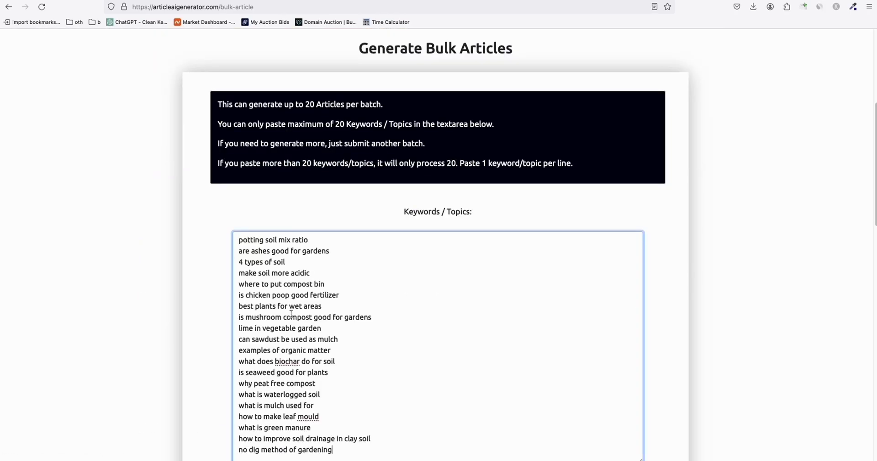
Turn on featured image generation and posting to WordPress for the batch, with the post status PUBLISHED
scroll(341, 276, down, 10)
scroll(341, 278, down, 5)
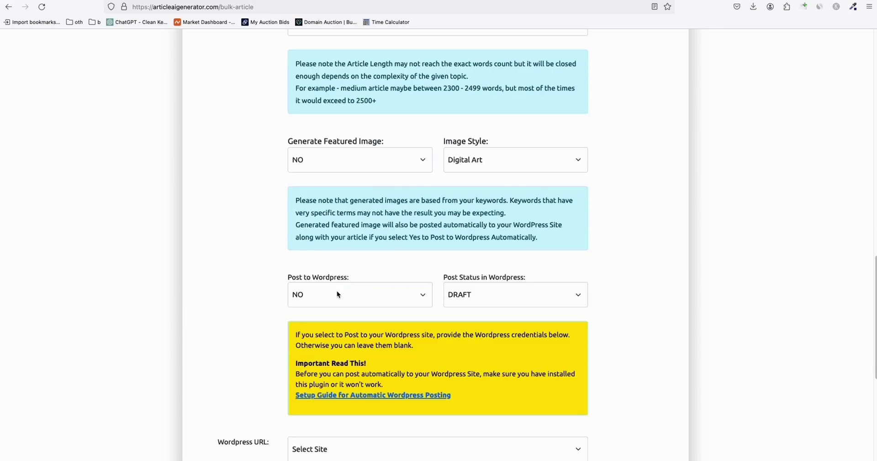
click(322, 163)
click(319, 166)
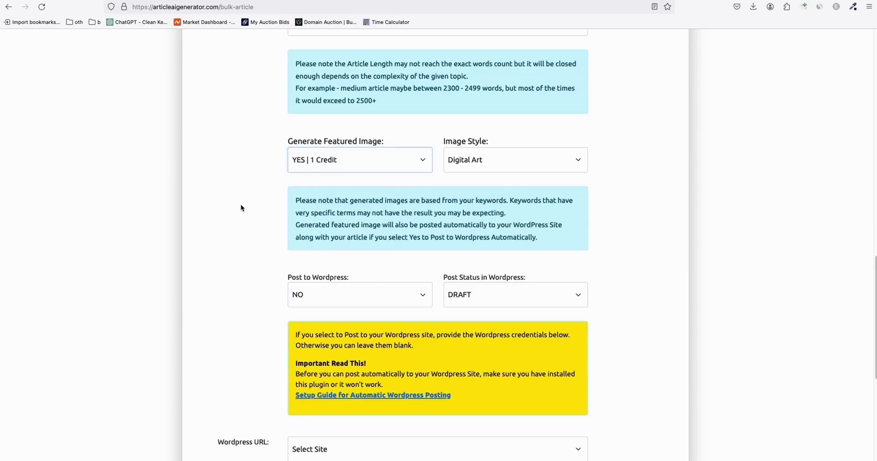
click(309, 295)
click(311, 300)
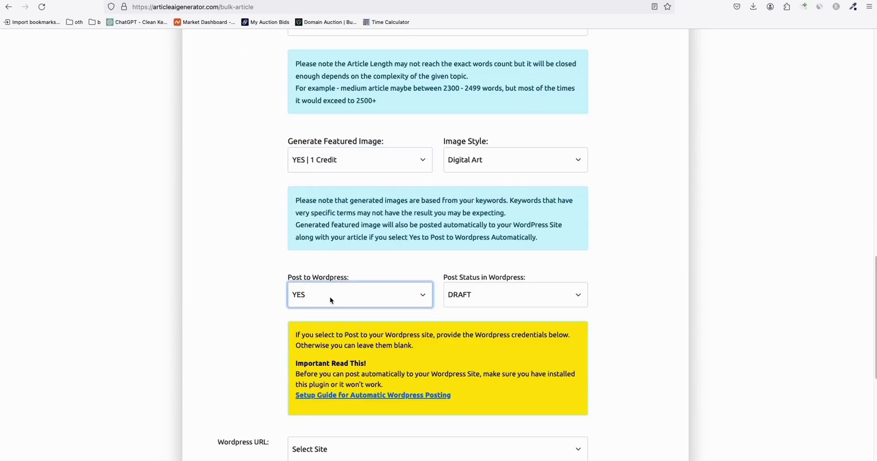
click(471, 296)
click(473, 299)
scroll(209, 294, down, 3)
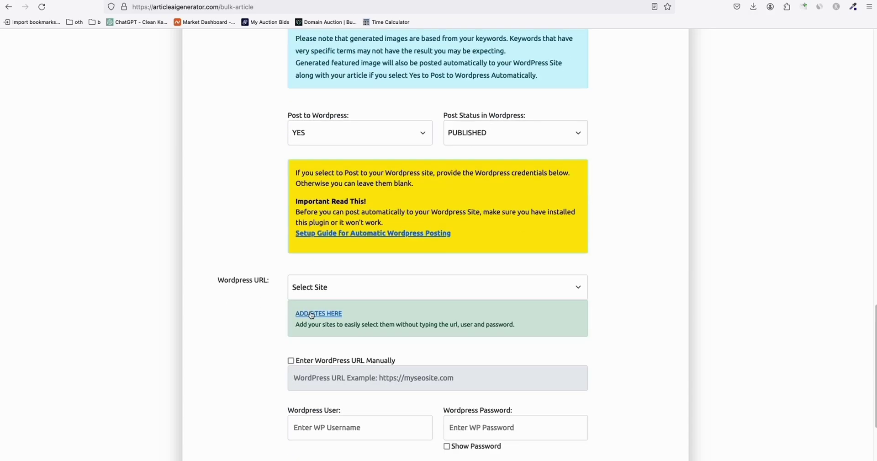
click(319, 291)
click(333, 400)
scroll(215, 346, down, 3)
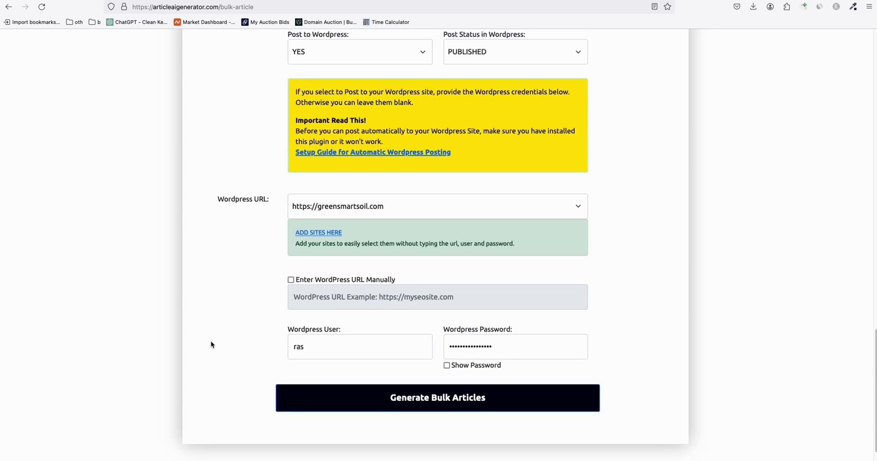
click(411, 401)
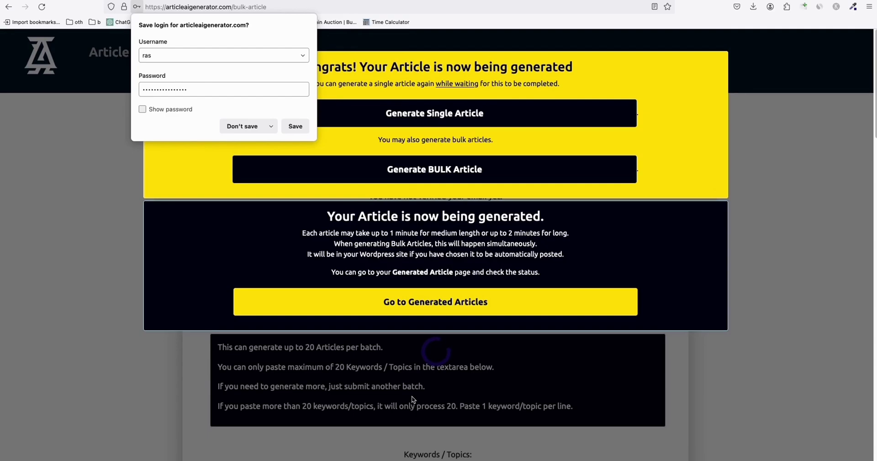
click(480, 227)
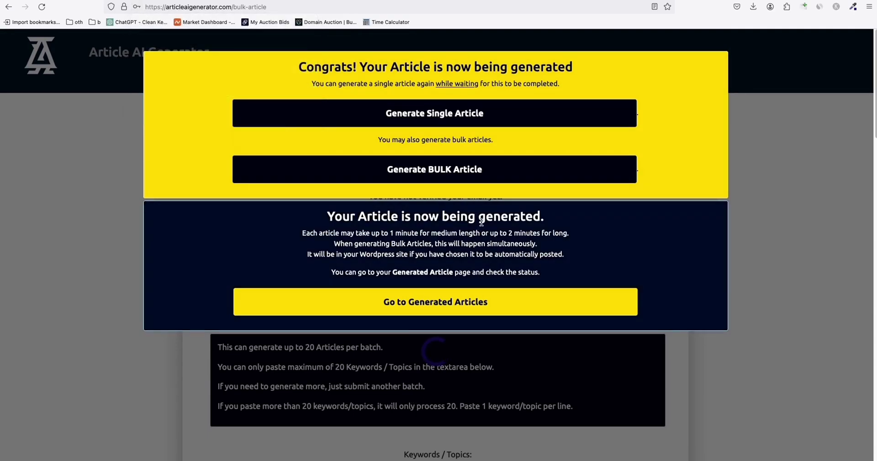
click(463, 179)
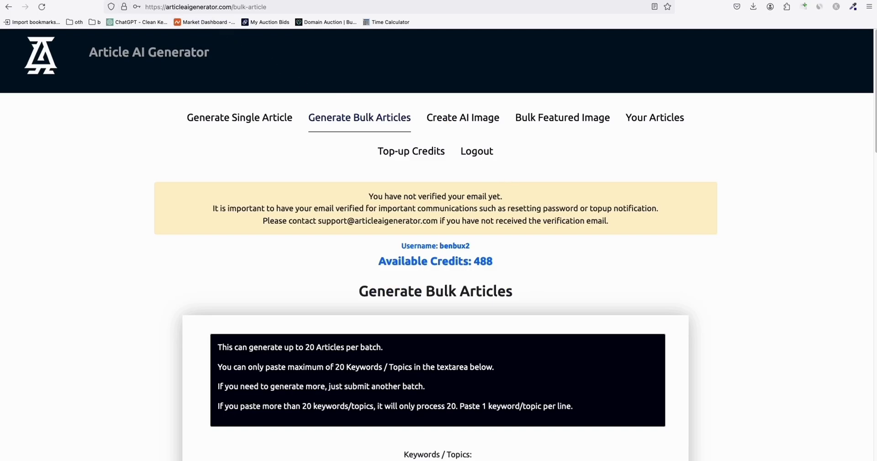
In the soil spreadsheet, copy the 20 keywords in A23:A42, from "what is double digging" to "garden pests in soil"
key(ctrl+Tab)
scroll(105, 206, down, 10)
click(68, 170)
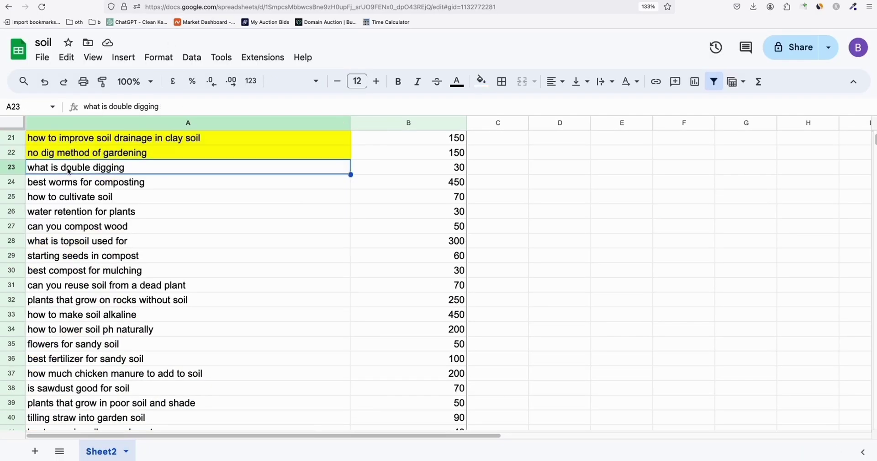
scroll(81, 200, down, 1)
scroll(81, 200, down, 2)
shift+click(87, 303)
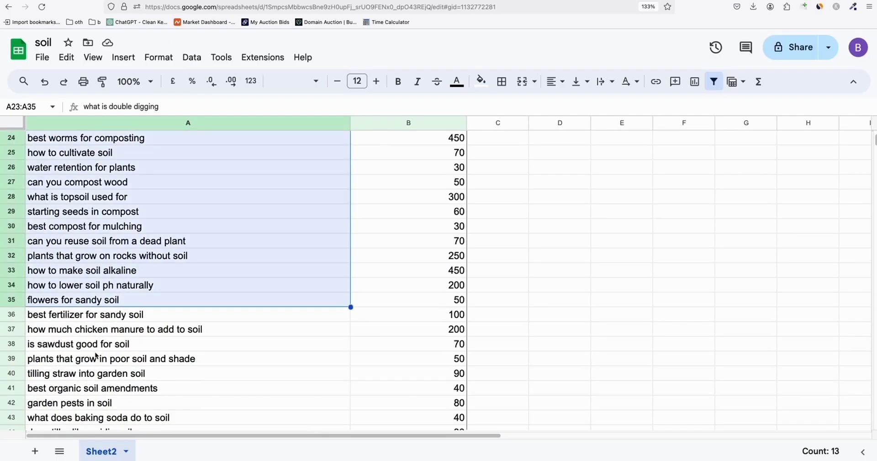
shift+click(94, 373)
scroll(98, 361, down, 1)
shift+click(105, 389)
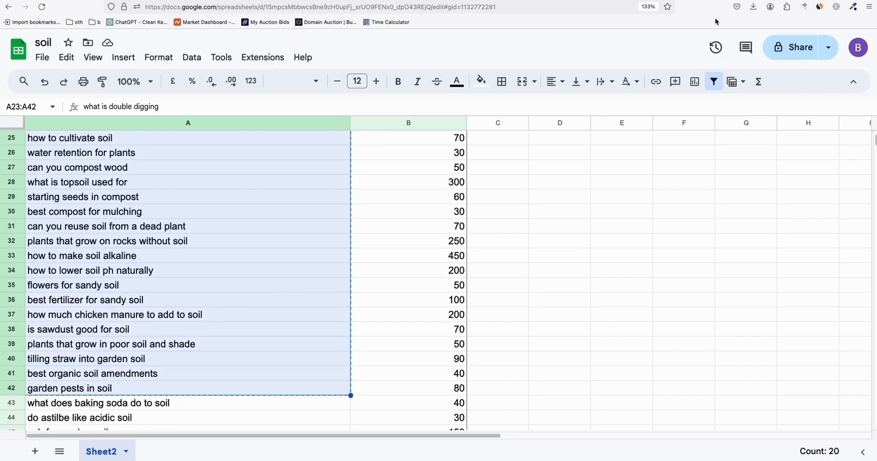
Back in Article AI Generator, paste the second set of keywords as the topics of the new bulk batch
key(ctrl+Tab)
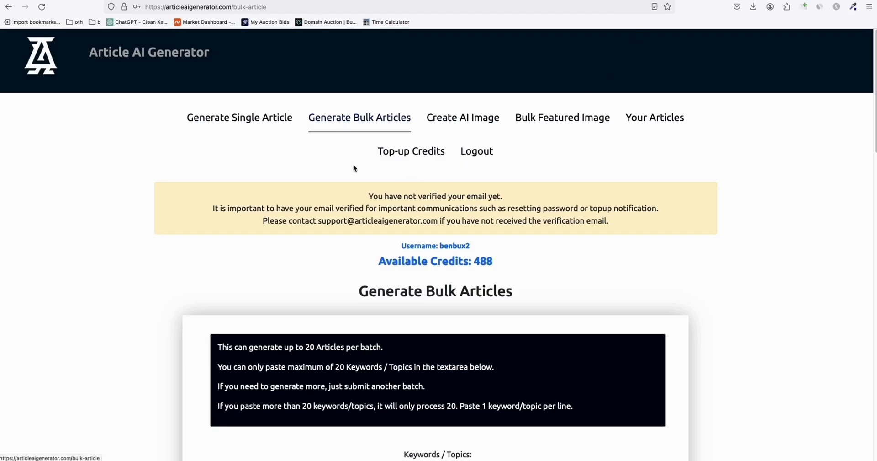
scroll(353, 168, down, 5)
click(341, 249)
key(ctrl+v)
Set the second batch to generate featured images and to post to WordPress
scroll(361, 235, down, 5)
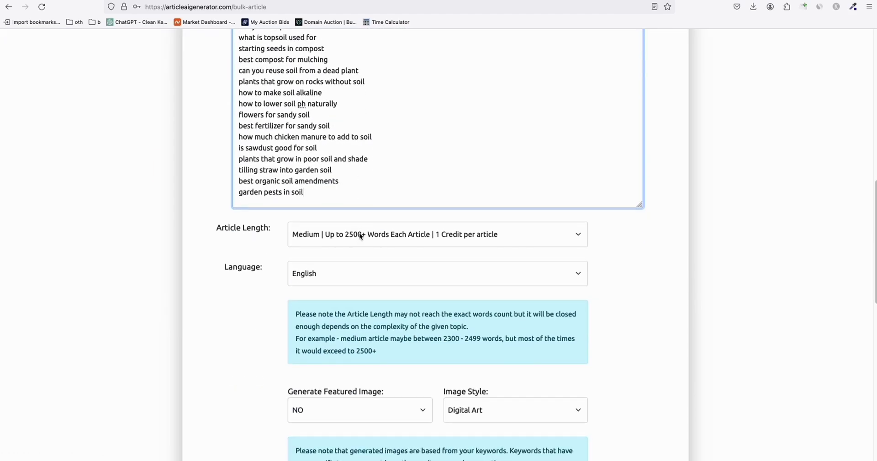
scroll(361, 235, down, 5)
click(322, 305)
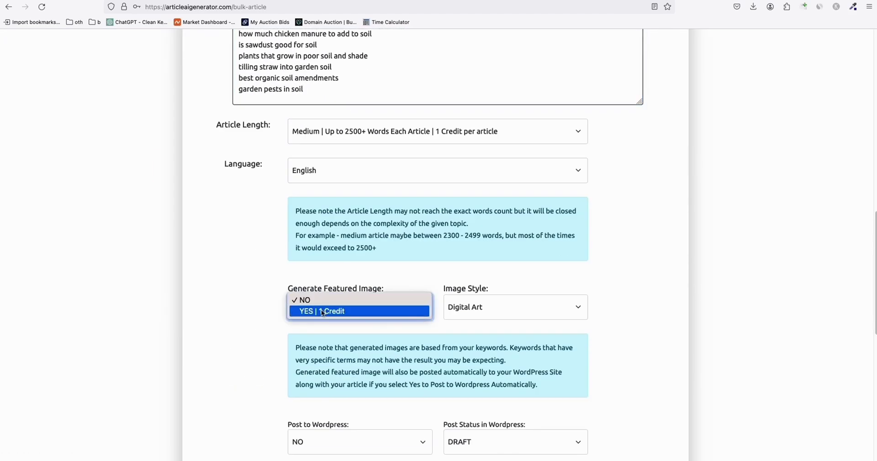
click(322, 311)
scroll(182, 286, down, 5)
click(322, 280)
click(322, 287)
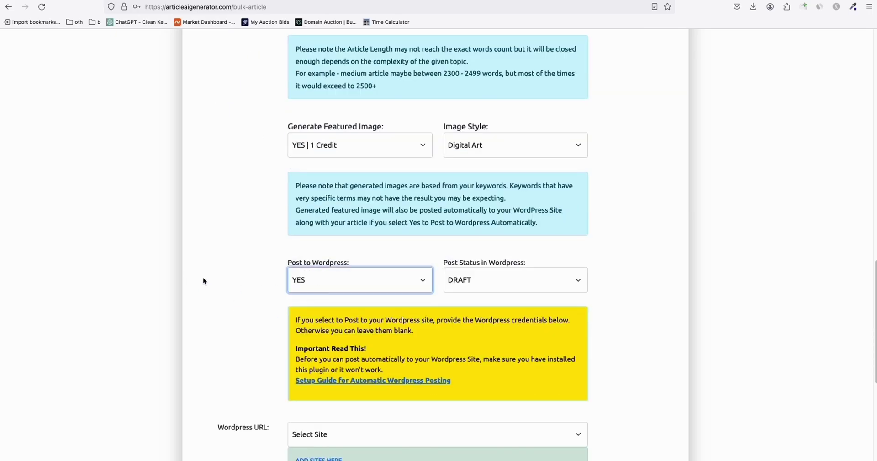
scroll(207, 279, down, 5)
click(292, 303)
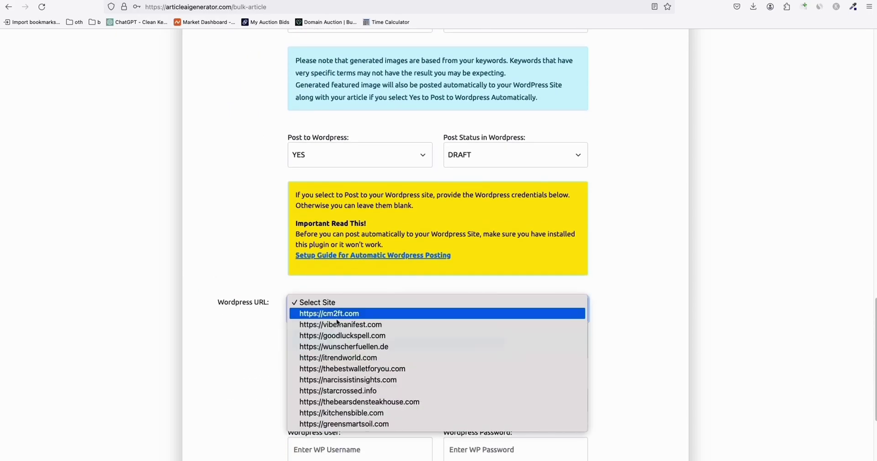
click(352, 424)
scroll(274, 320, down, 5)
click(460, 427)
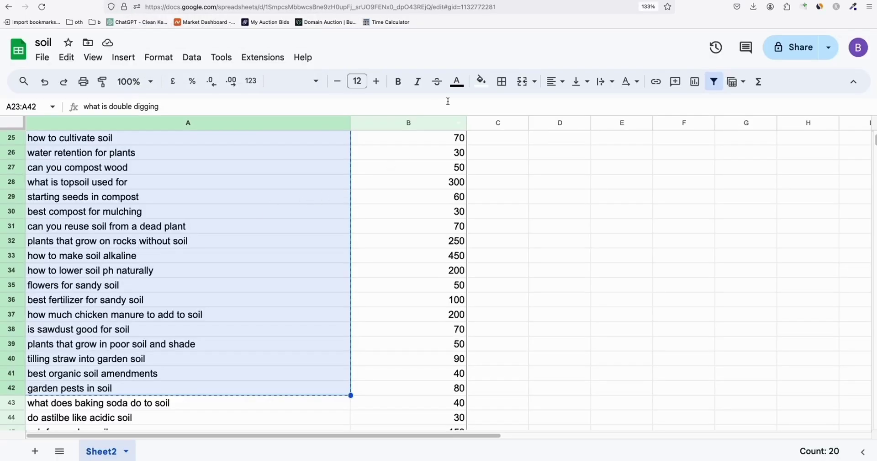
Fill the used keyword cells A23:A42 with yellow
click(482, 81)
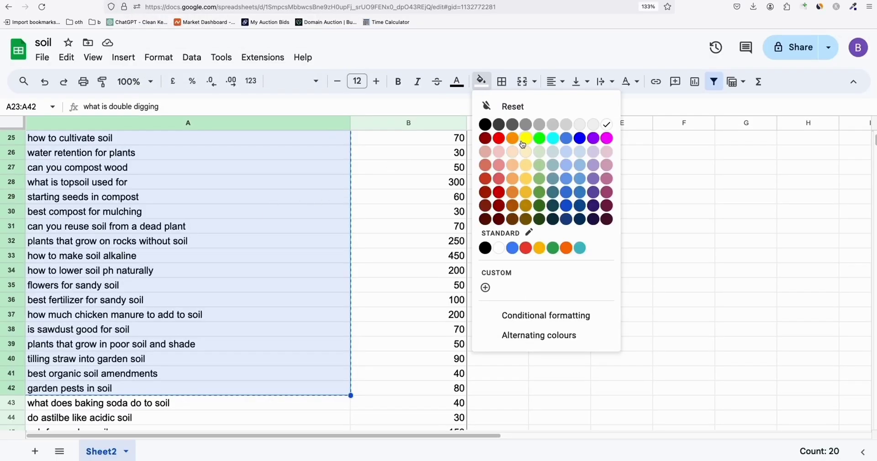
click(520, 140)
scroll(213, 239, down, 1)
scroll(214, 239, down, 1)
scroll(215, 240, up, 3)
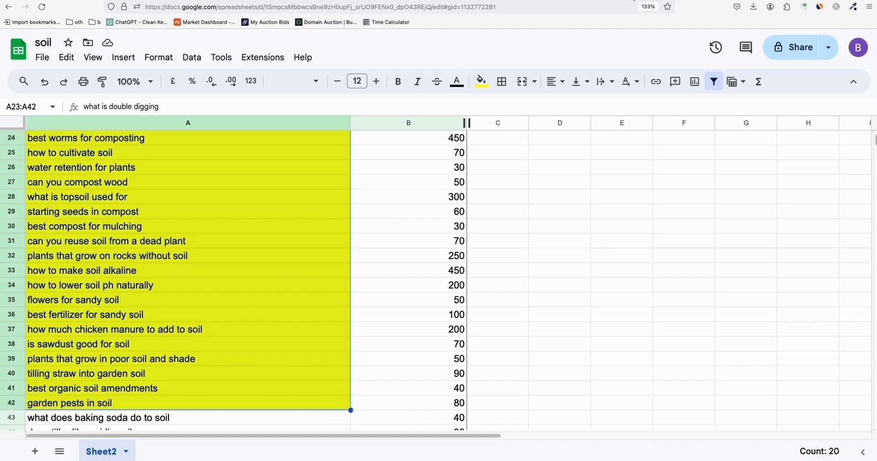
Switch to Article AI Generator, open the generated articles page and check the status of both batches' articles
click(731, 0)
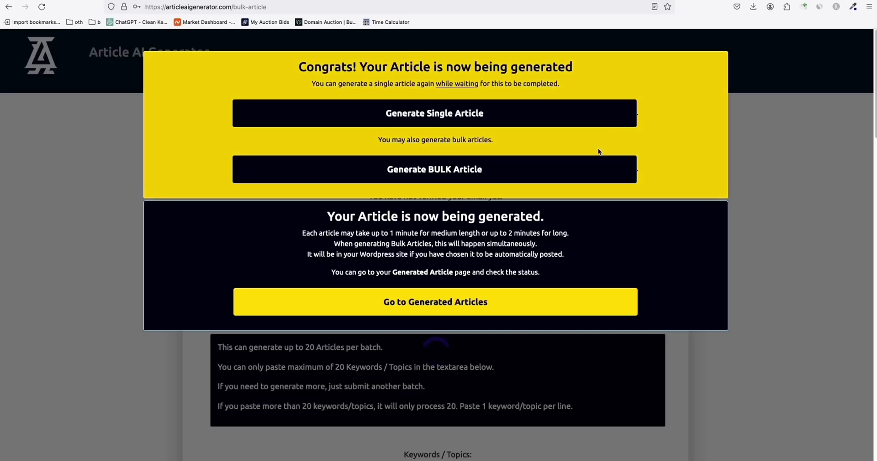
click(457, 302)
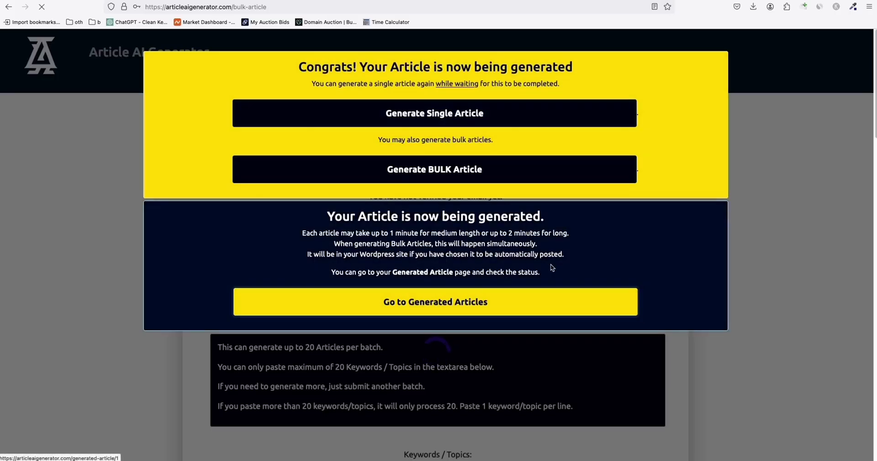
scroll(574, 259, down, 5)
scroll(572, 258, down, 10)
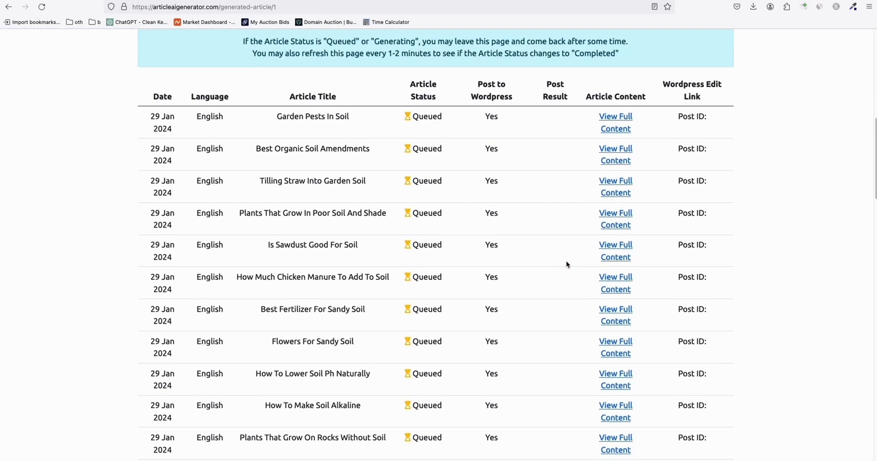
scroll(564, 265, down, 14)
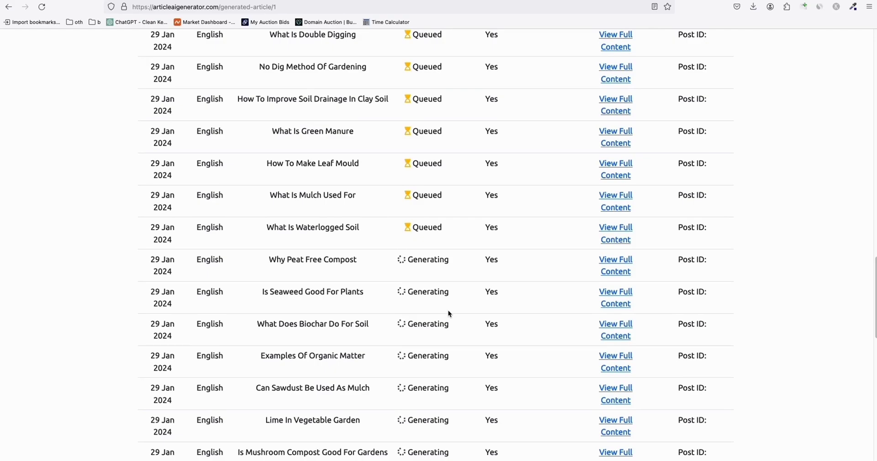
scroll(448, 314, up, 10)
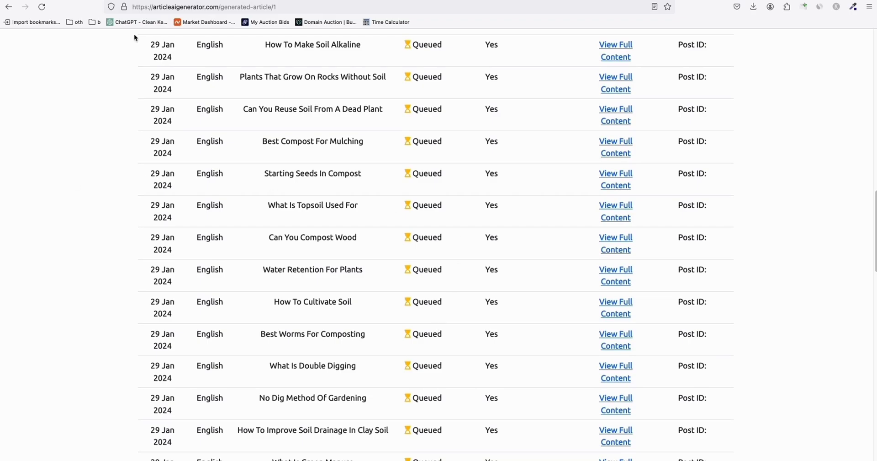
Switch to the Green Smart Soil WordPress admin, reload the list of all posts and review the published articles
key(ctrl+Tab)
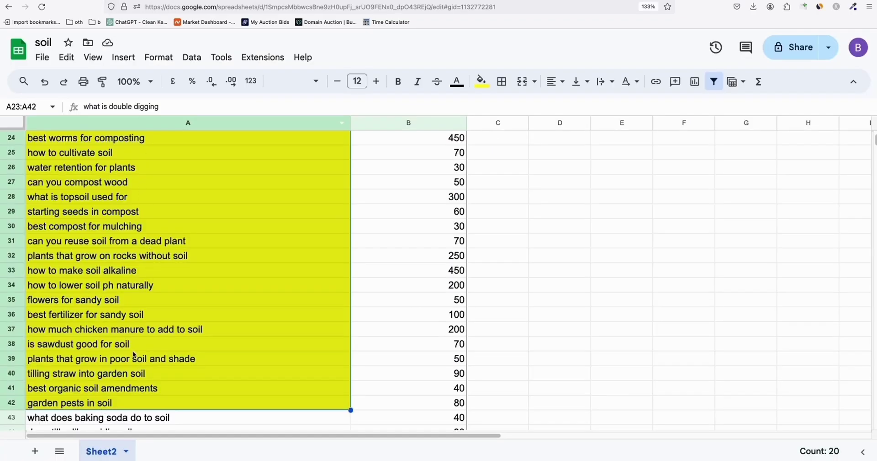
key(ctrl+Tab)
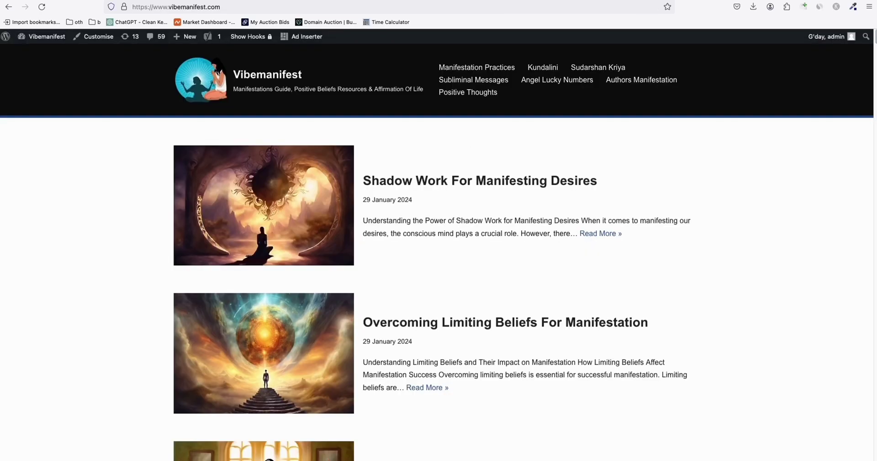
key(ctrl+Tab)
scroll(495, 241, up, 9)
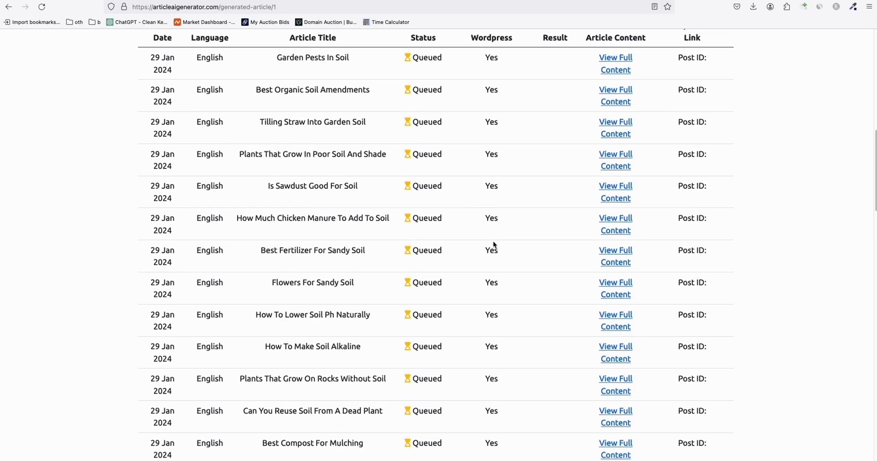
scroll(494, 245, up, 5)
key(ctrl+Tab)
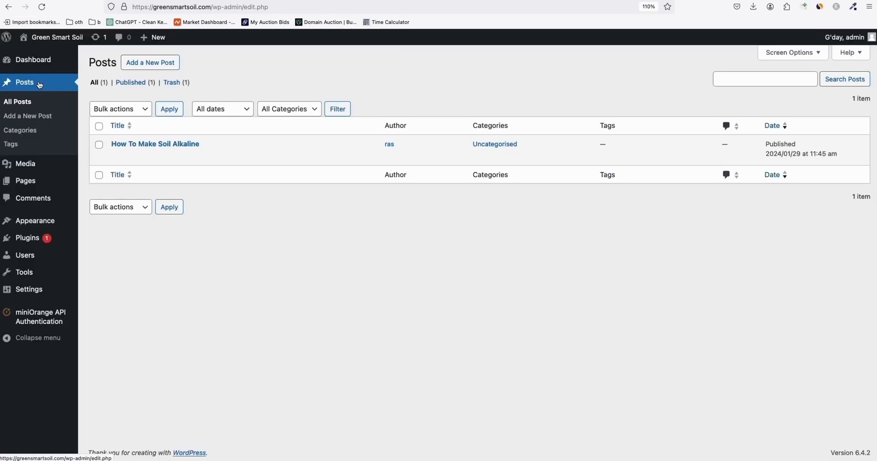
click(40, 85)
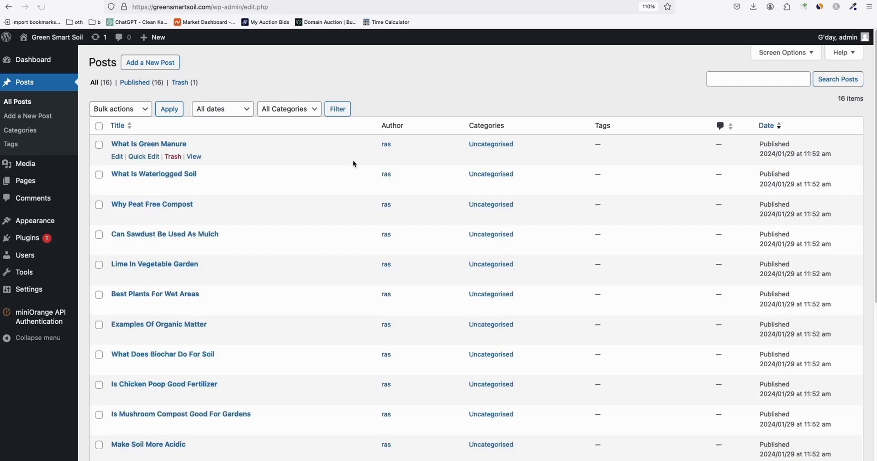
scroll(191, 219, down, 2)
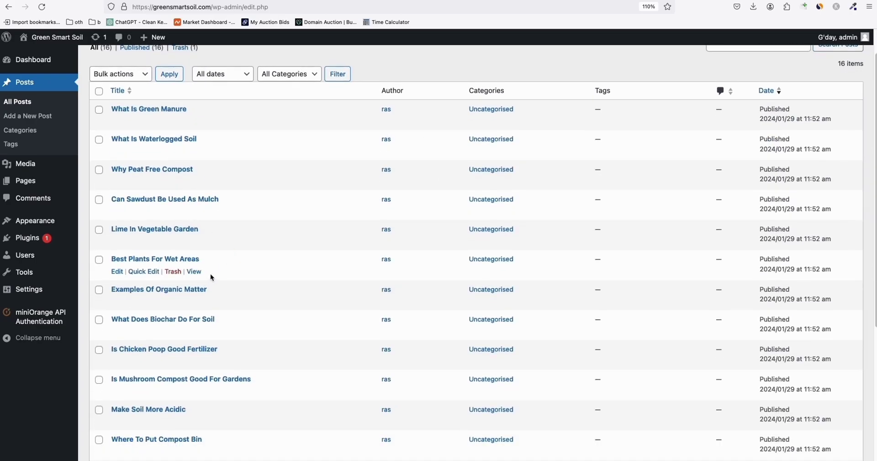
scroll(780, 238, down, 5)
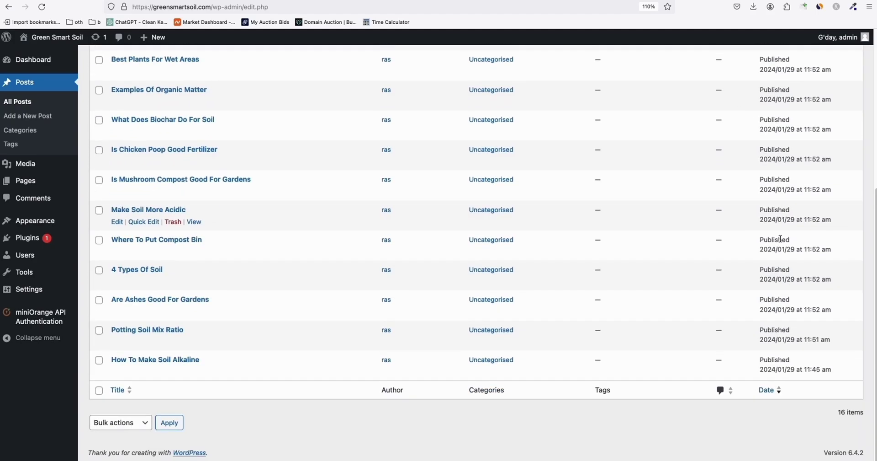
scroll(649, 278, up, 1)
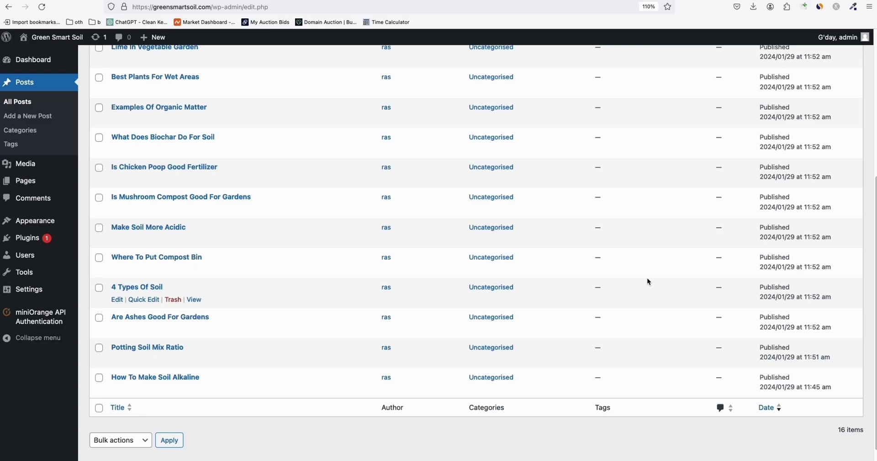
scroll(246, 251, up, 5)
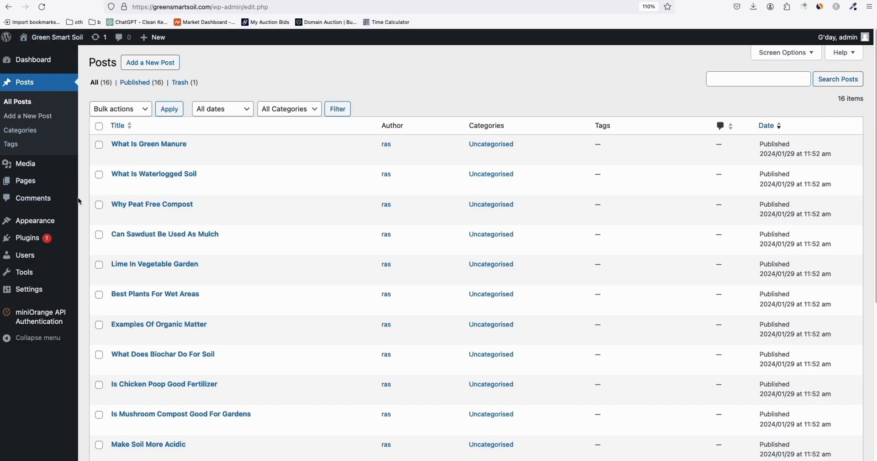
In the WordPress reading settings, set blog pages to show at most 500 posts and save the changes
mouse_move(37, 294)
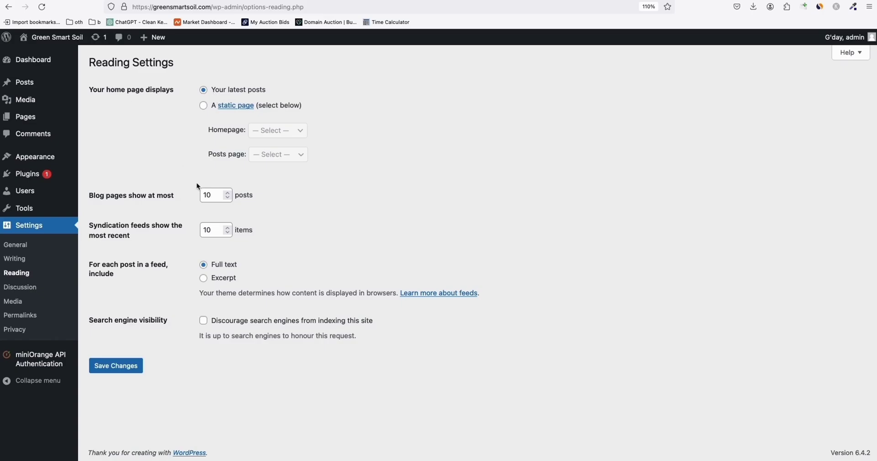
double_click(208, 195)
text(500)
click(106, 372)
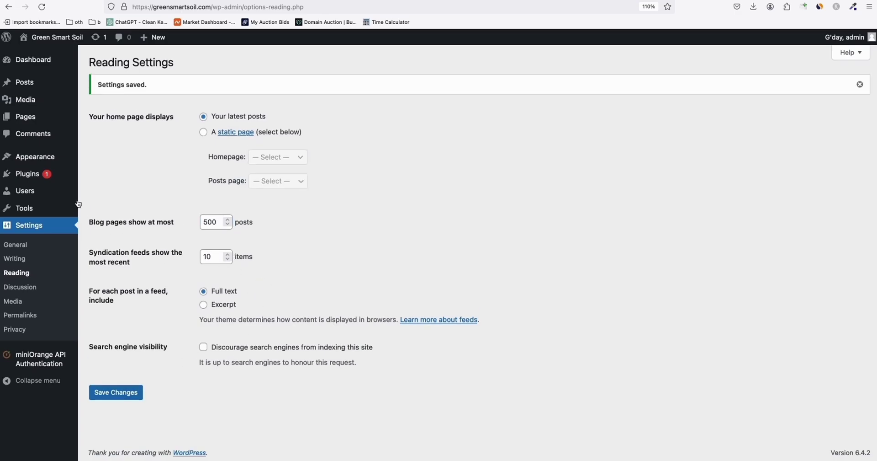
Search for the Neve theme among the new WordPress themes, then install and activate it
mouse_move(64, 159)
click(95, 159)
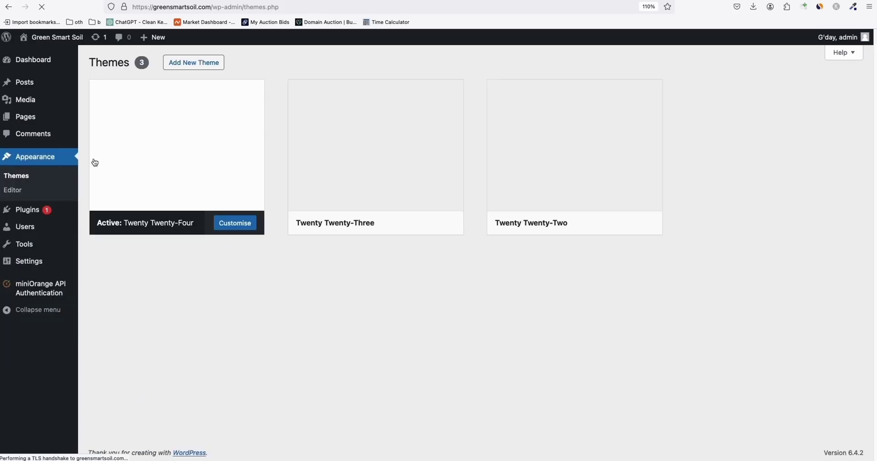
click(205, 64)
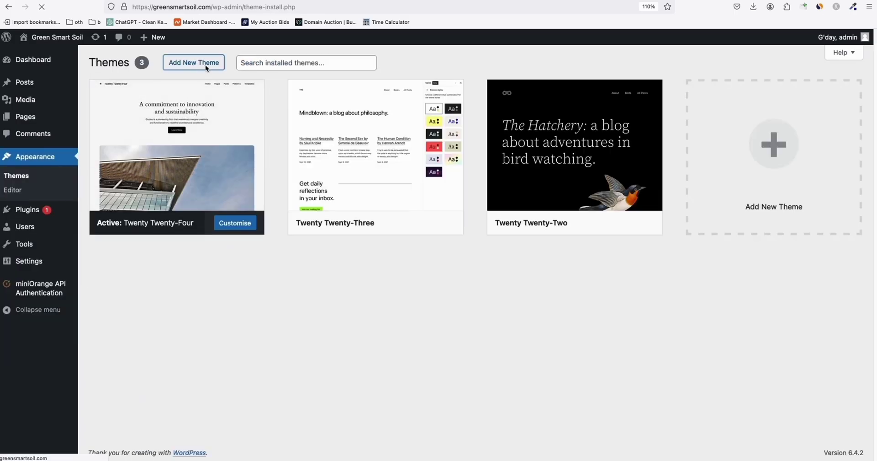
click(755, 91)
text(nev)
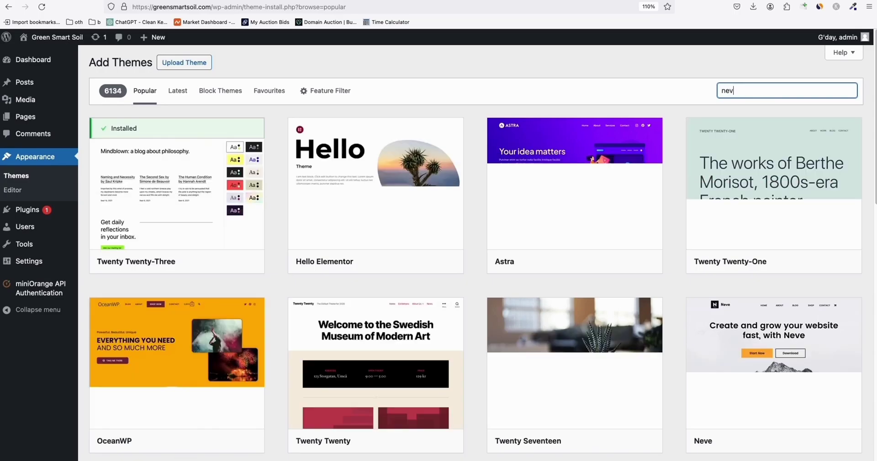
text(e)
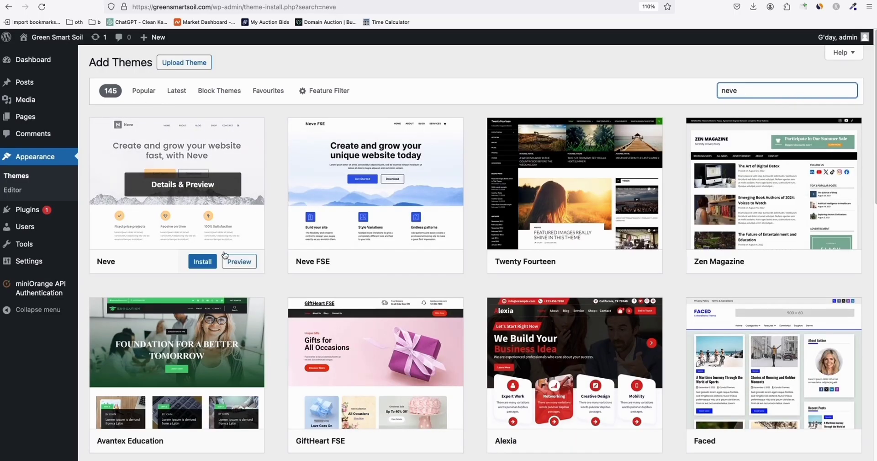
click(205, 263)
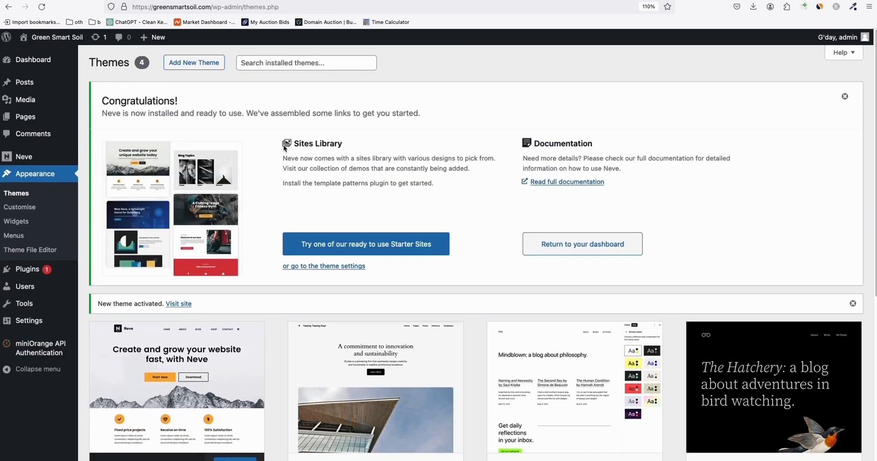
Open the Green Smart Soil site in a new tab and examine the homepage's articles and featured images
mouse_move(51, 37)
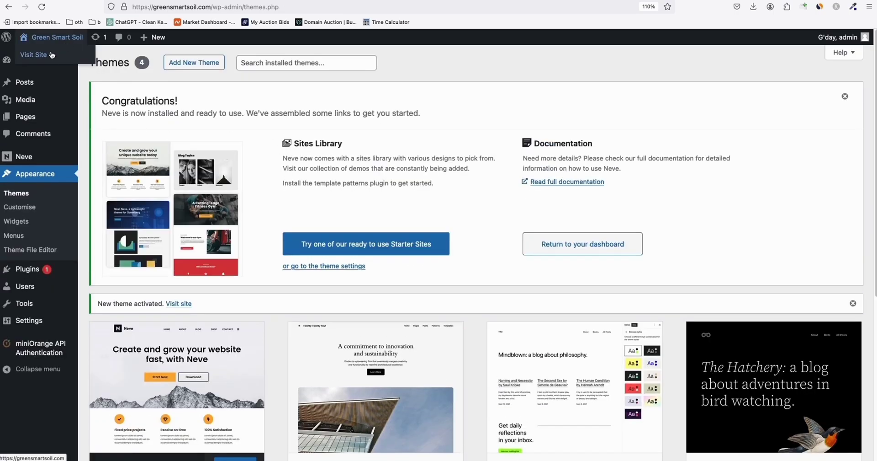
right_click(43, 56)
click(80, 59)
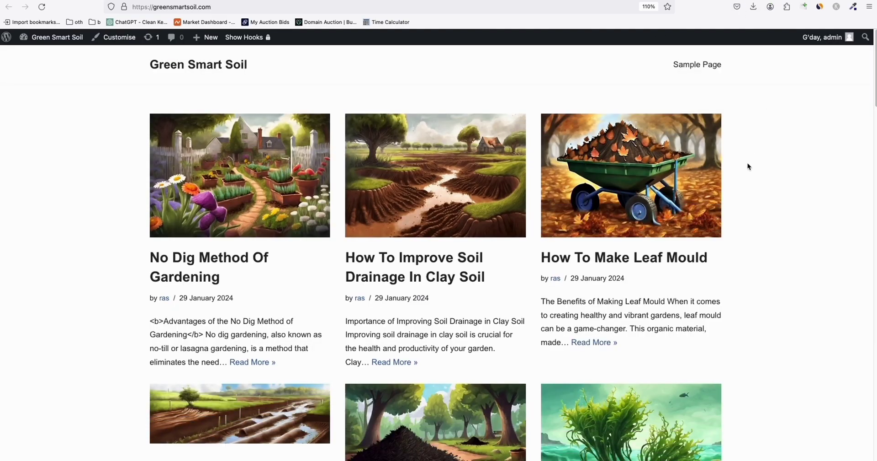
scroll(427, 245, down, 4)
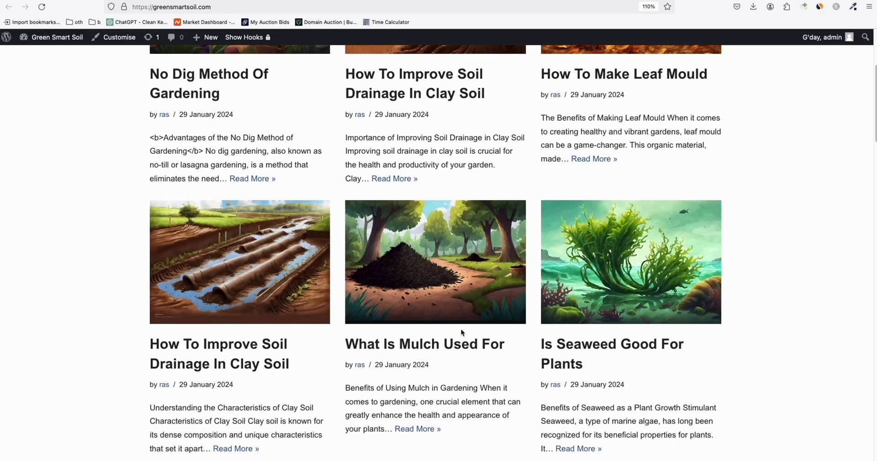
scroll(462, 328, up, 4)
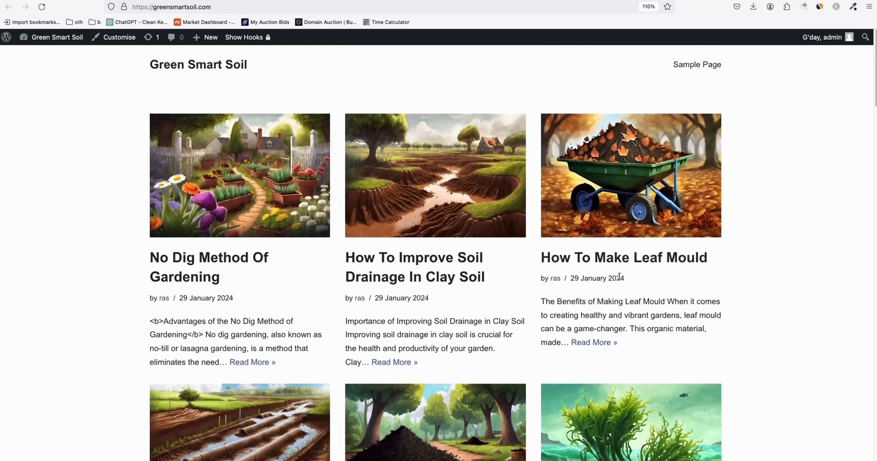
scroll(619, 276, down, 7)
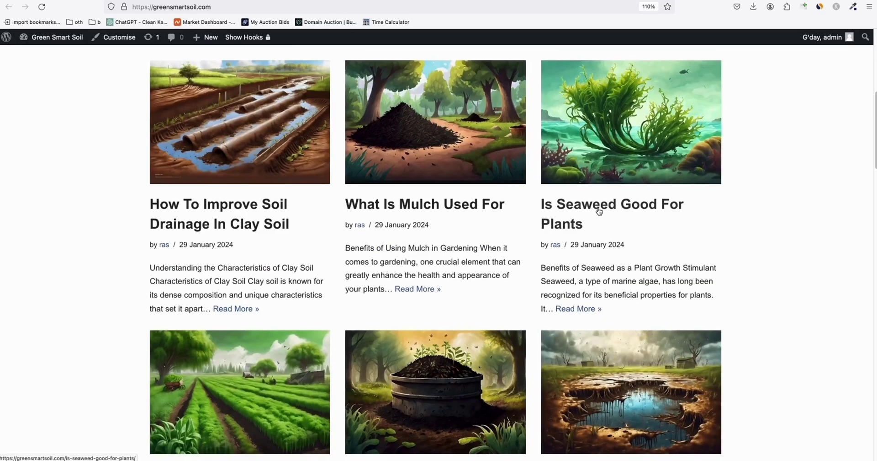
scroll(599, 211, down, 12)
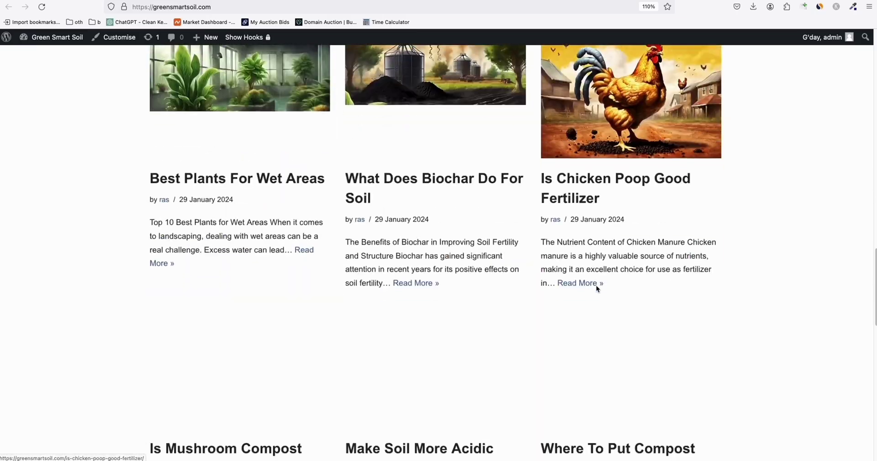
scroll(596, 287, down, 6)
scroll(594, 288, down, 7)
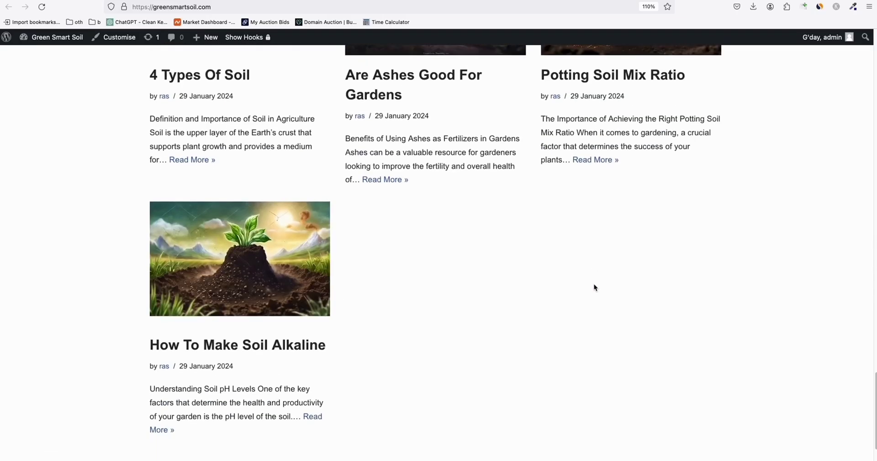
scroll(595, 287, up, 18)
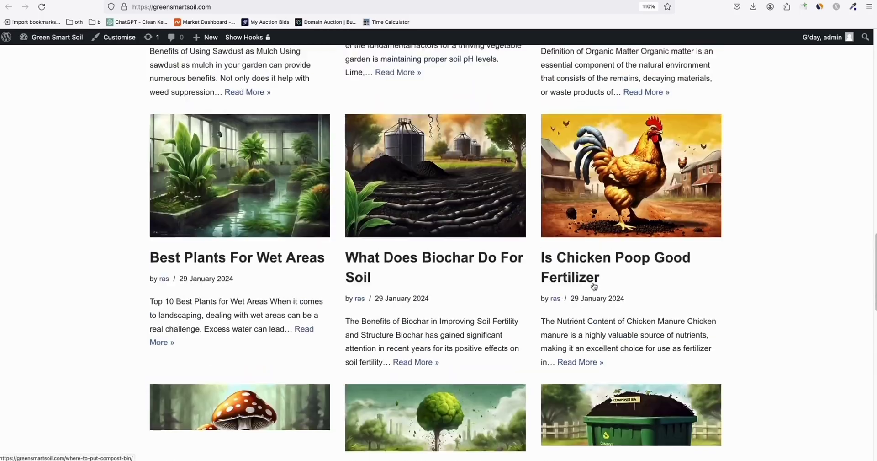
scroll(594, 287, up, 15)
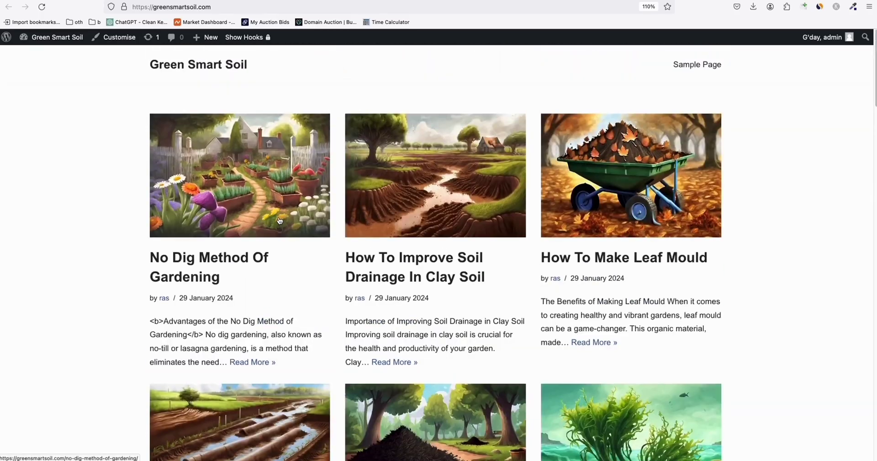
Return to the soil spreadsheet and look through the remaining unmarked keywords below row 42
key(ctrl+Tab)
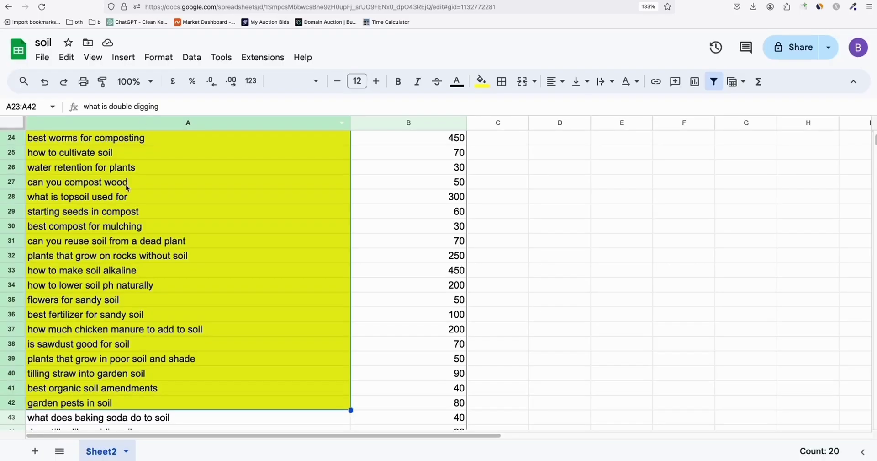
scroll(126, 187, down, 4)
scroll(114, 256, down, 5)
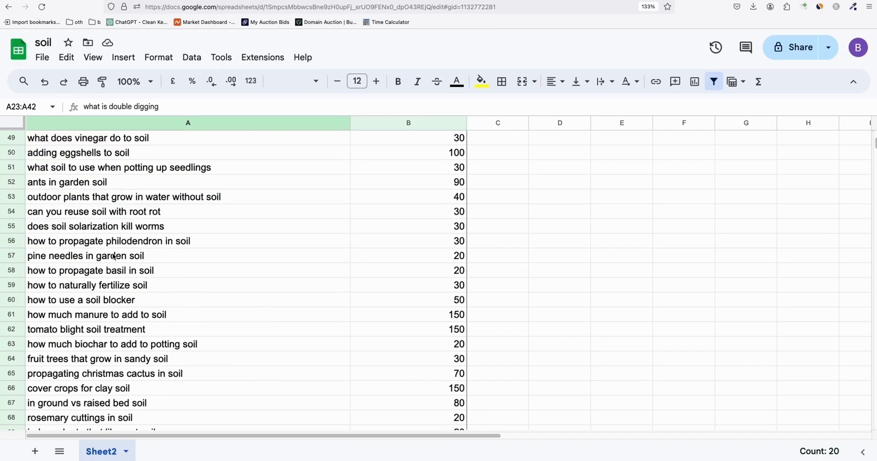
scroll(114, 255, up, 9)
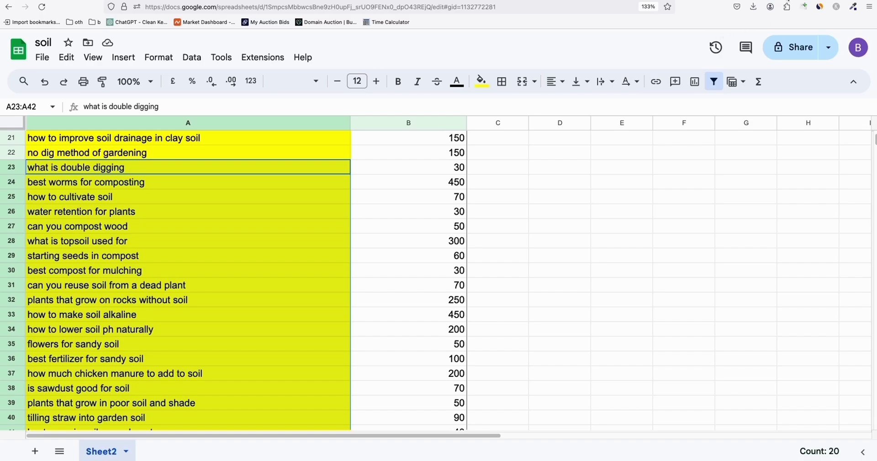
Switch from the spreadsheet to the Green Smart Soil site, look over the homepage articles, and move the Sample Page to the trash in WordPress
key(ctrl+Tab)
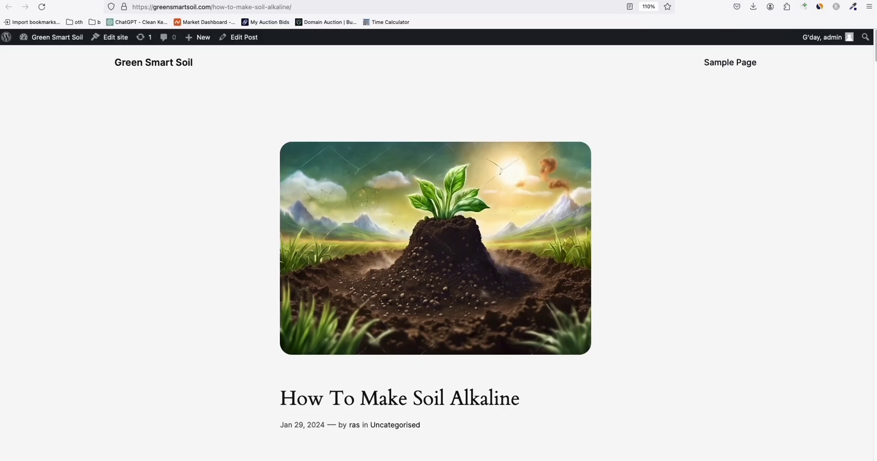
key(ctrl+Tab)
scroll(324, 248, down, 2)
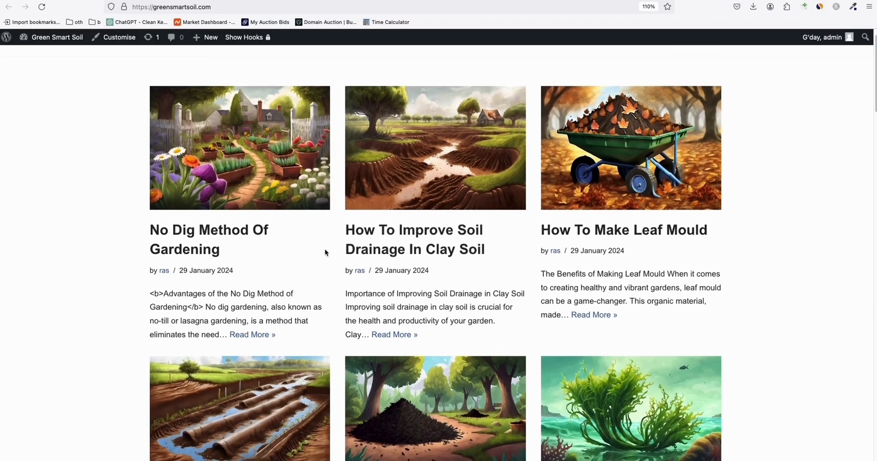
scroll(231, 181, up, 2)
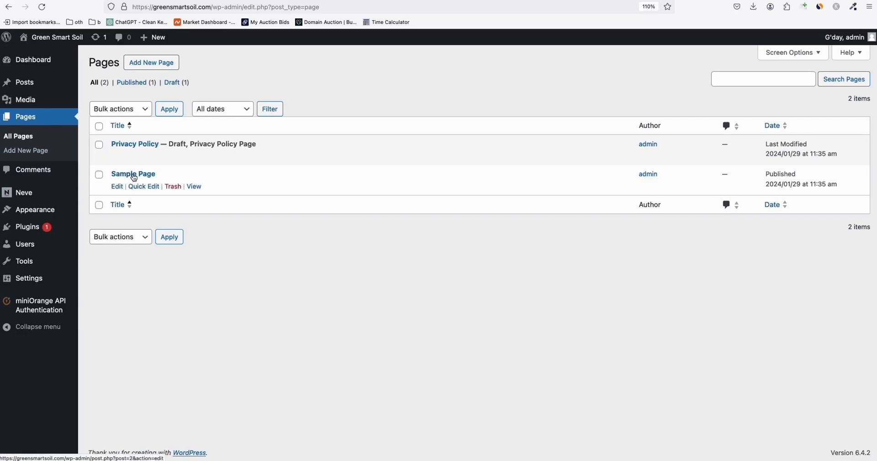
click(174, 188)
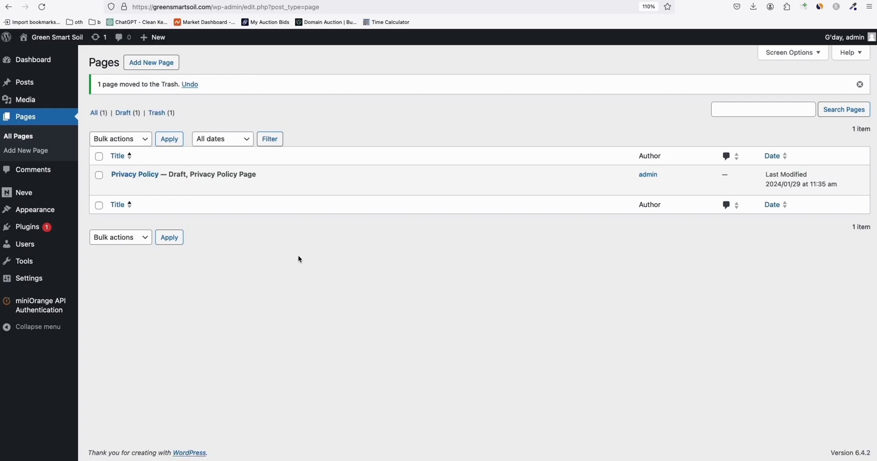
In the Neve theme customiser, set the main header row's background colour to green, hex 31AB48
mouse_move(31, 211)
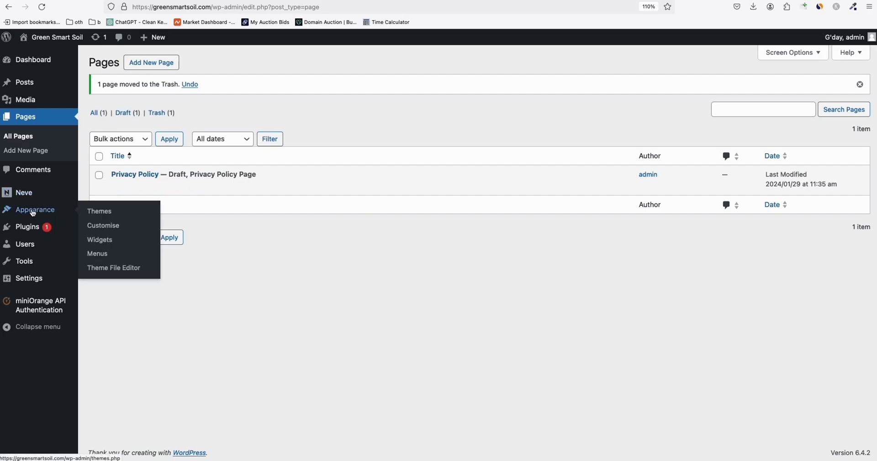
click(107, 233)
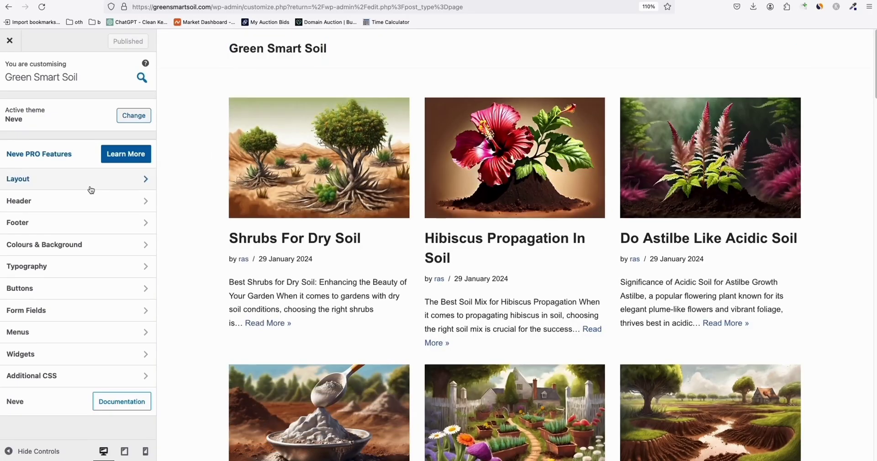
click(40, 201)
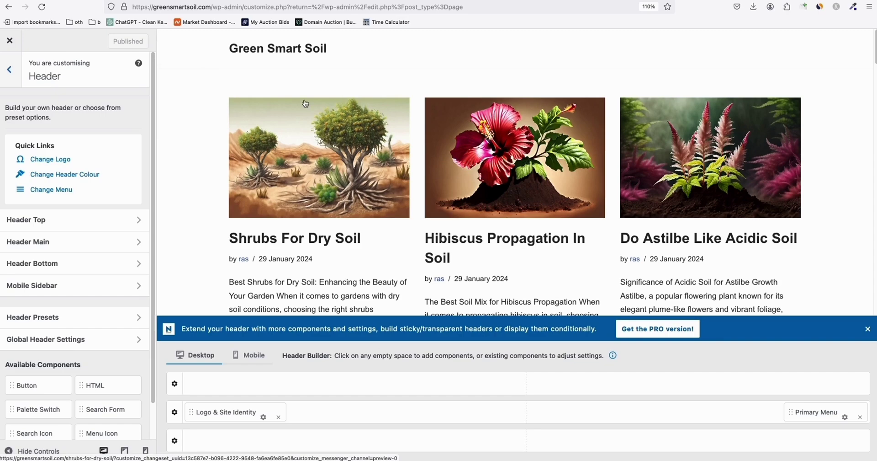
click(50, 242)
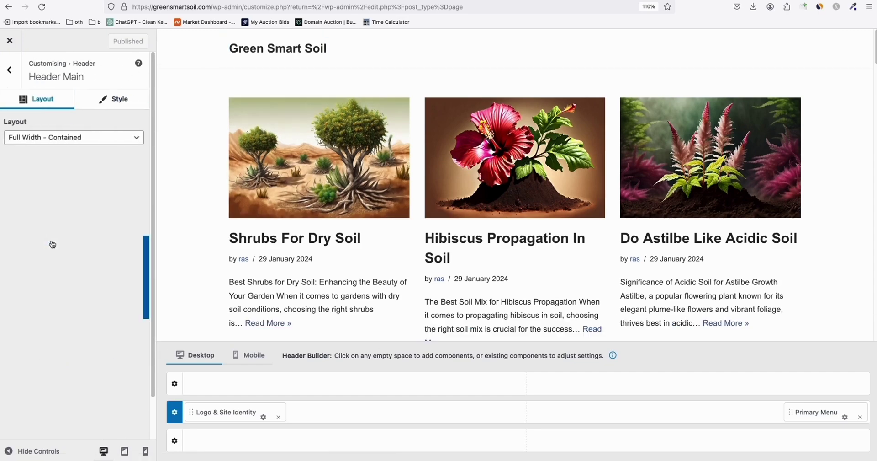
click(120, 98)
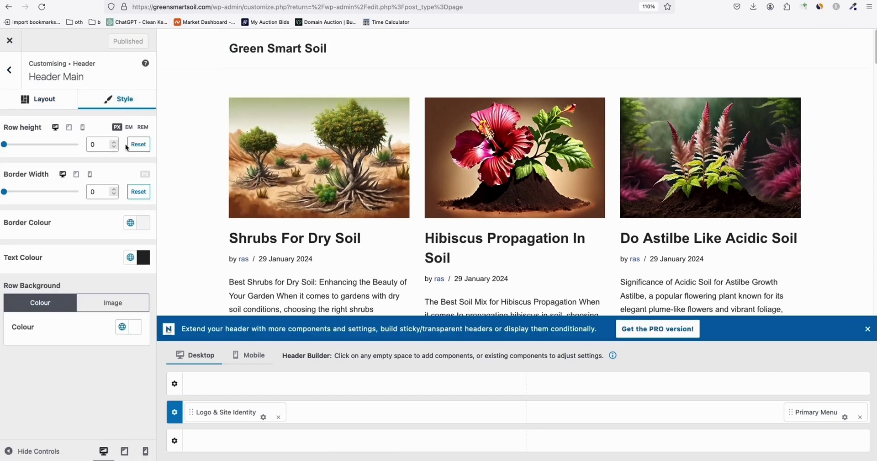
click(141, 329)
drag(201, 188, 166, 141)
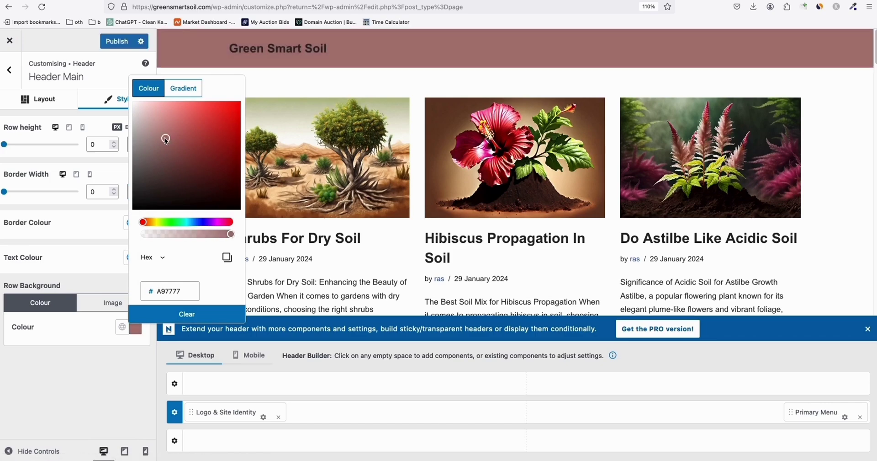
click(174, 222)
click(208, 137)
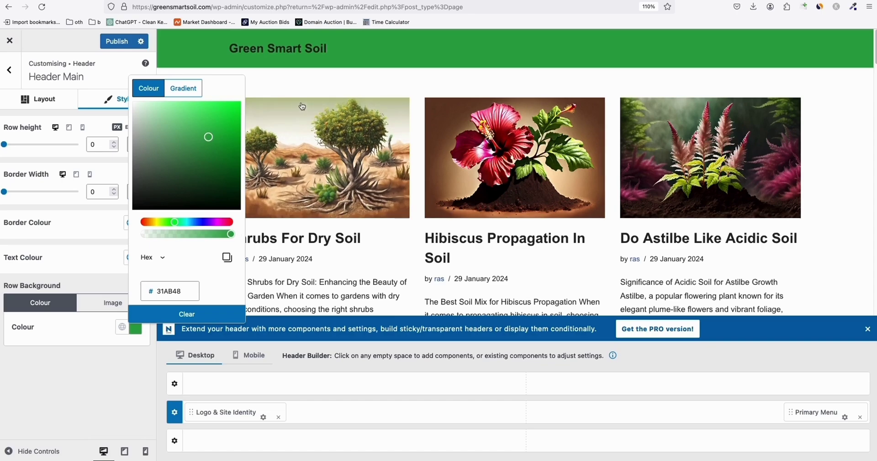
click(296, 85)
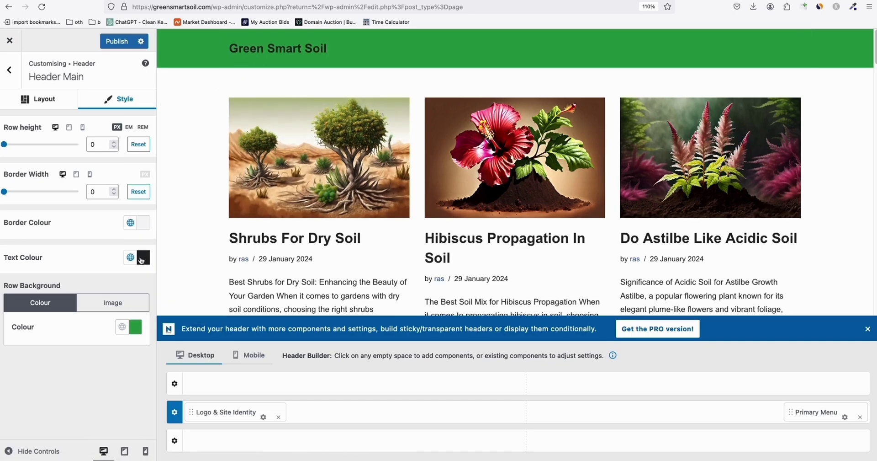
Set the main header row's text colour to white, publish the changes, and return to the header settings
click(143, 258)
drag(143, 140, 136, 33)
click(301, 81)
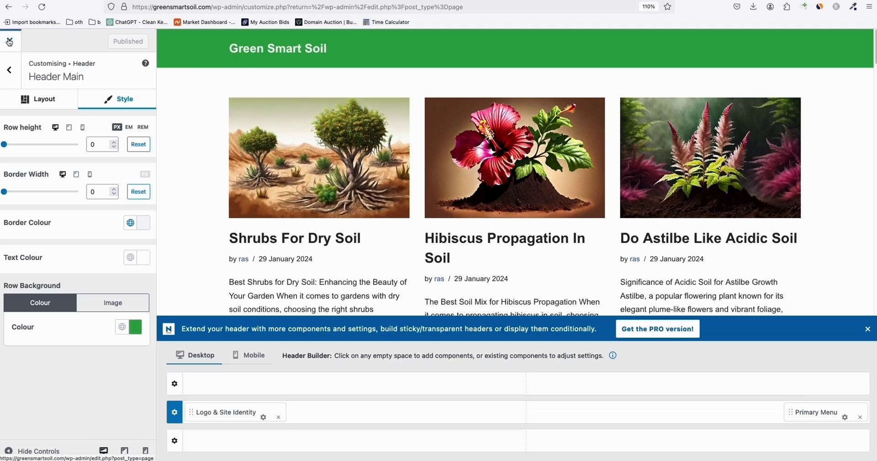
click(9, 70)
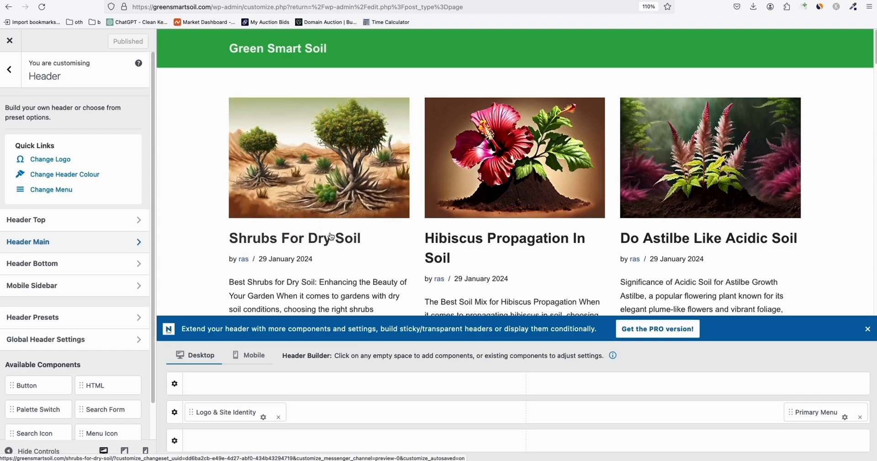
Examine the homepage preview's header and article grid with the published colours
scroll(386, 198, down, 3)
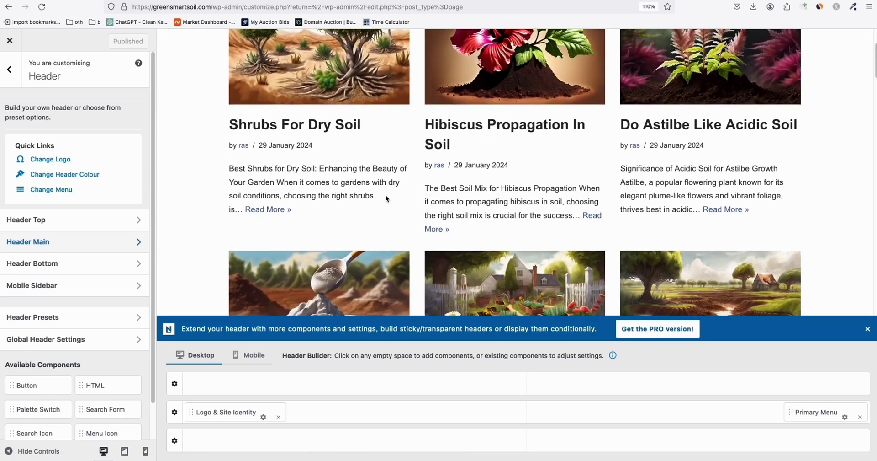
scroll(429, 222, down, 5)
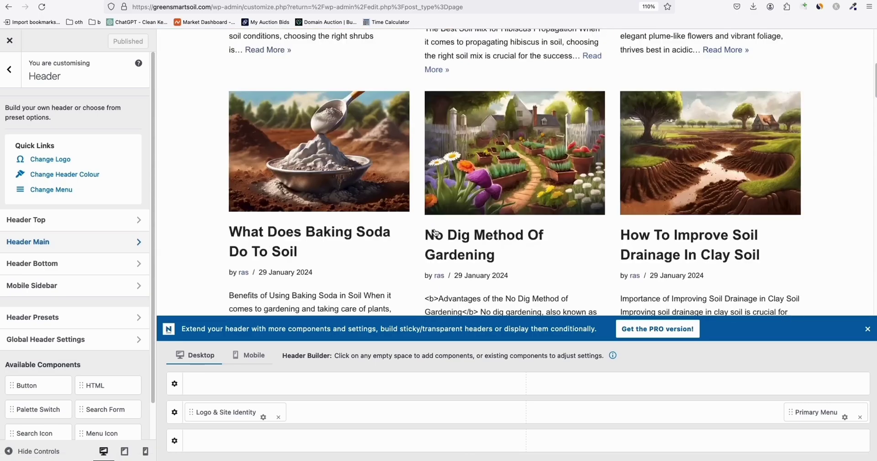
scroll(434, 228, up, 8)
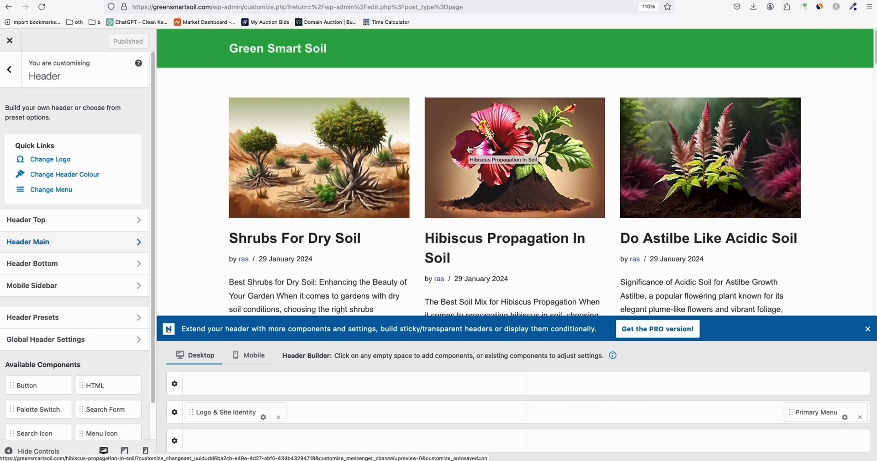
scroll(470, 149, down, 1)
scroll(491, 164, up, 1)
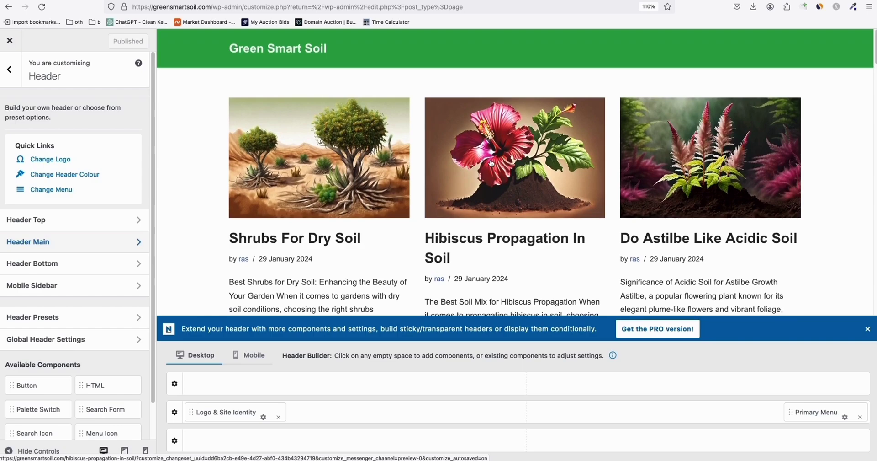